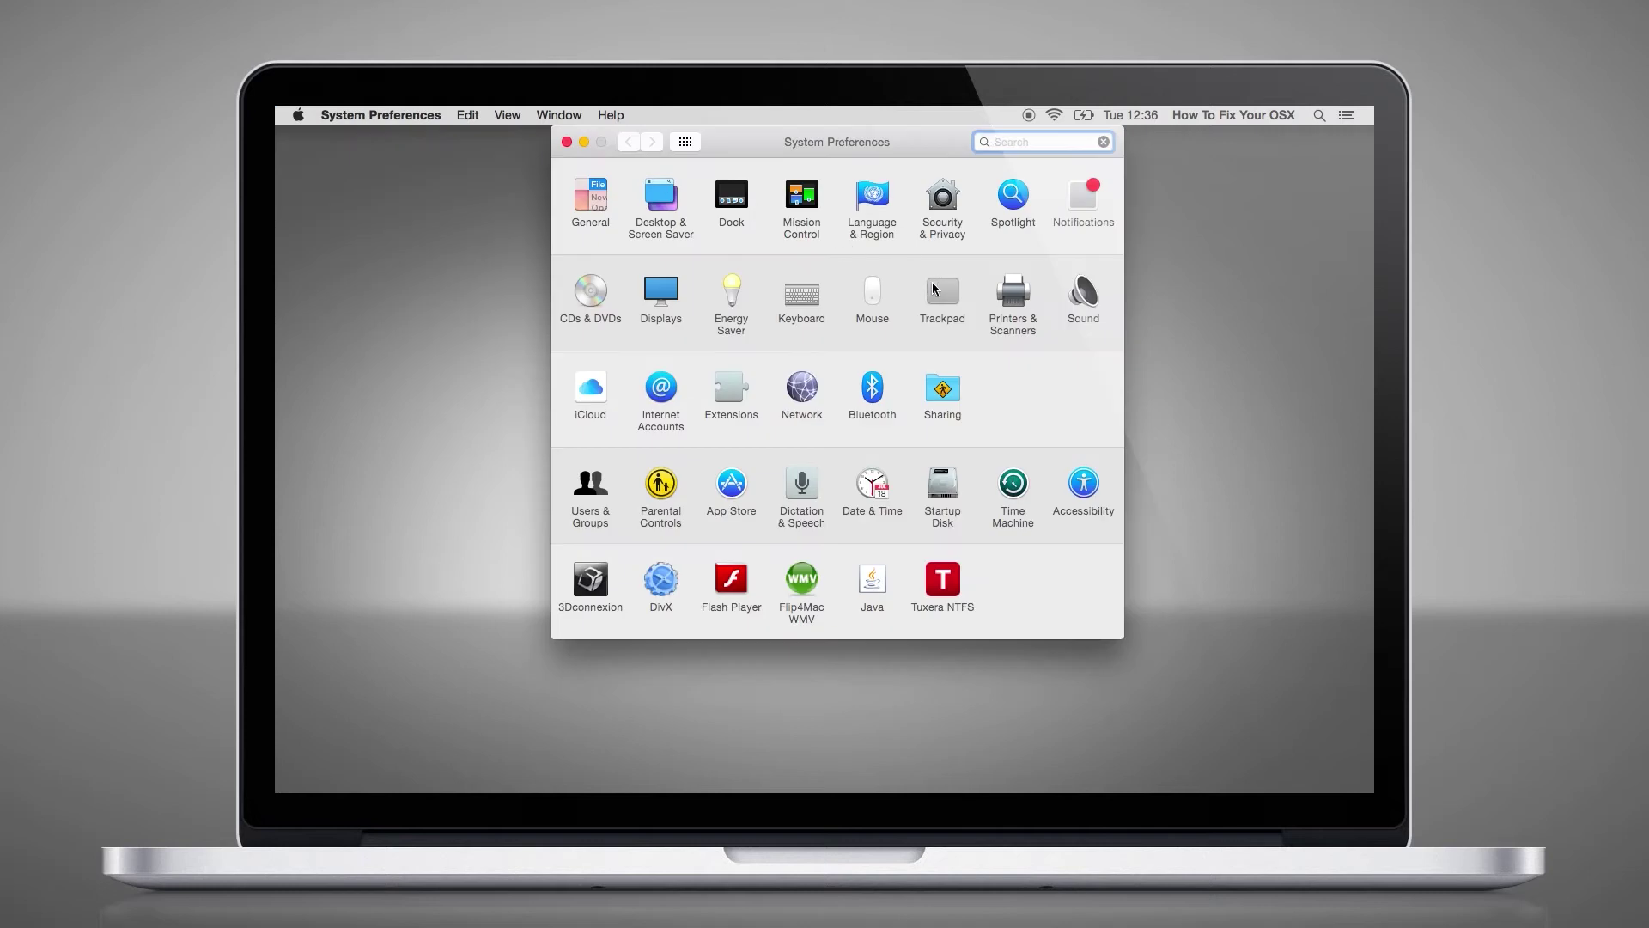
- Review the Trackpad pane's Scroll & Zoom and Point & Click tabs, ending on More Gestures
click(936, 290)
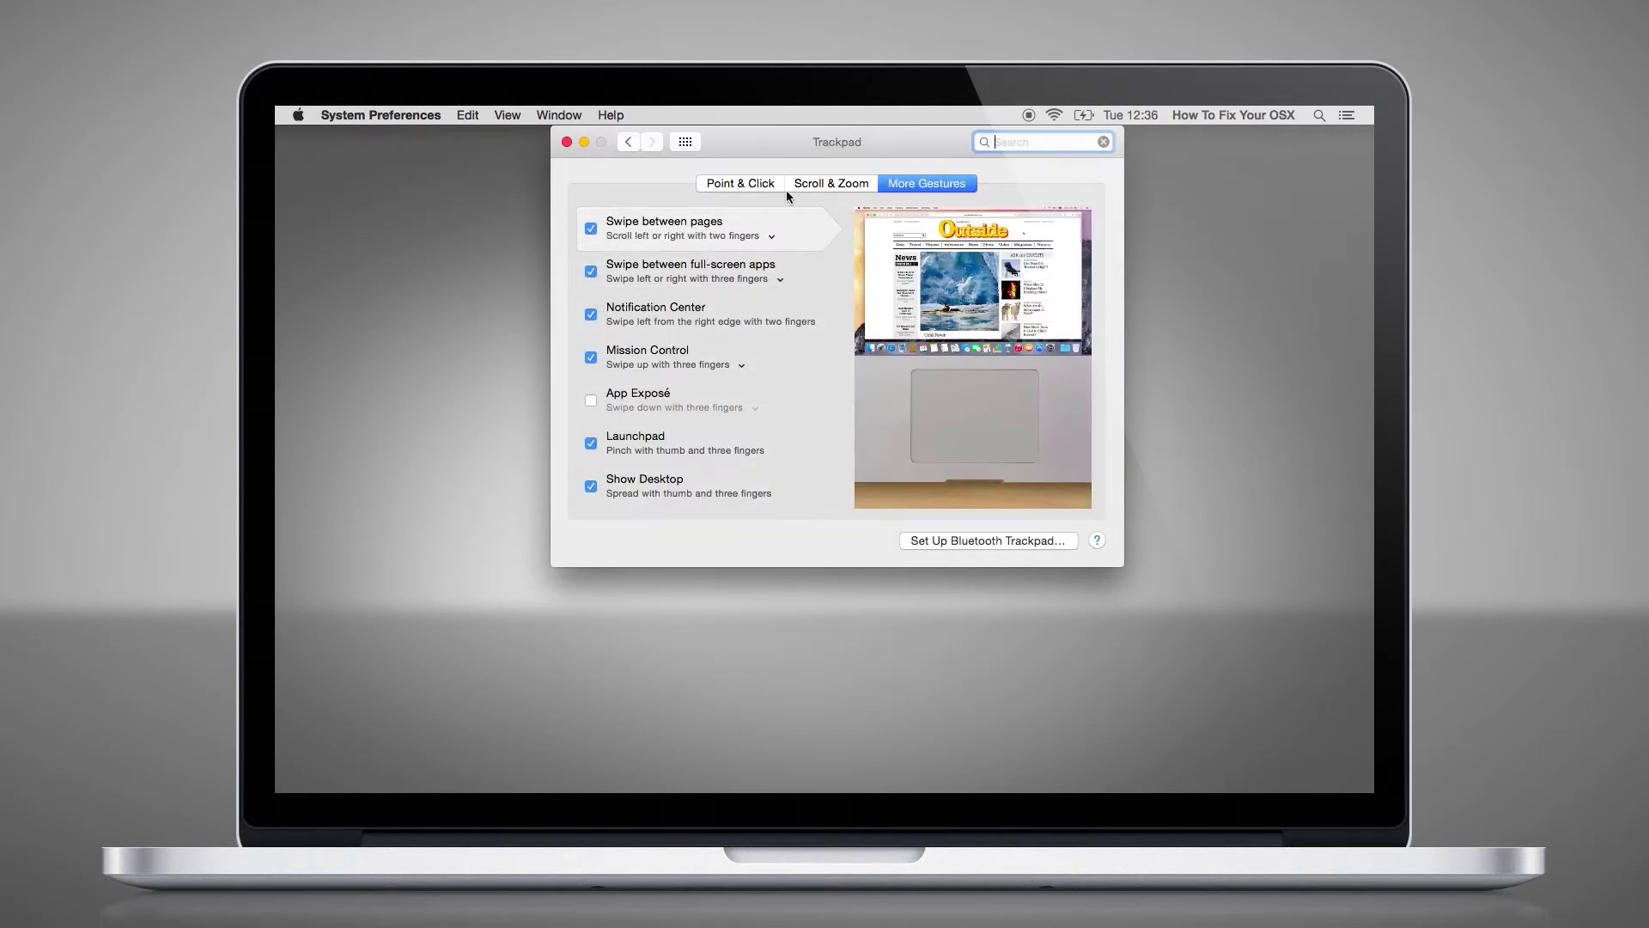
click(817, 181)
click(757, 183)
click(927, 183)
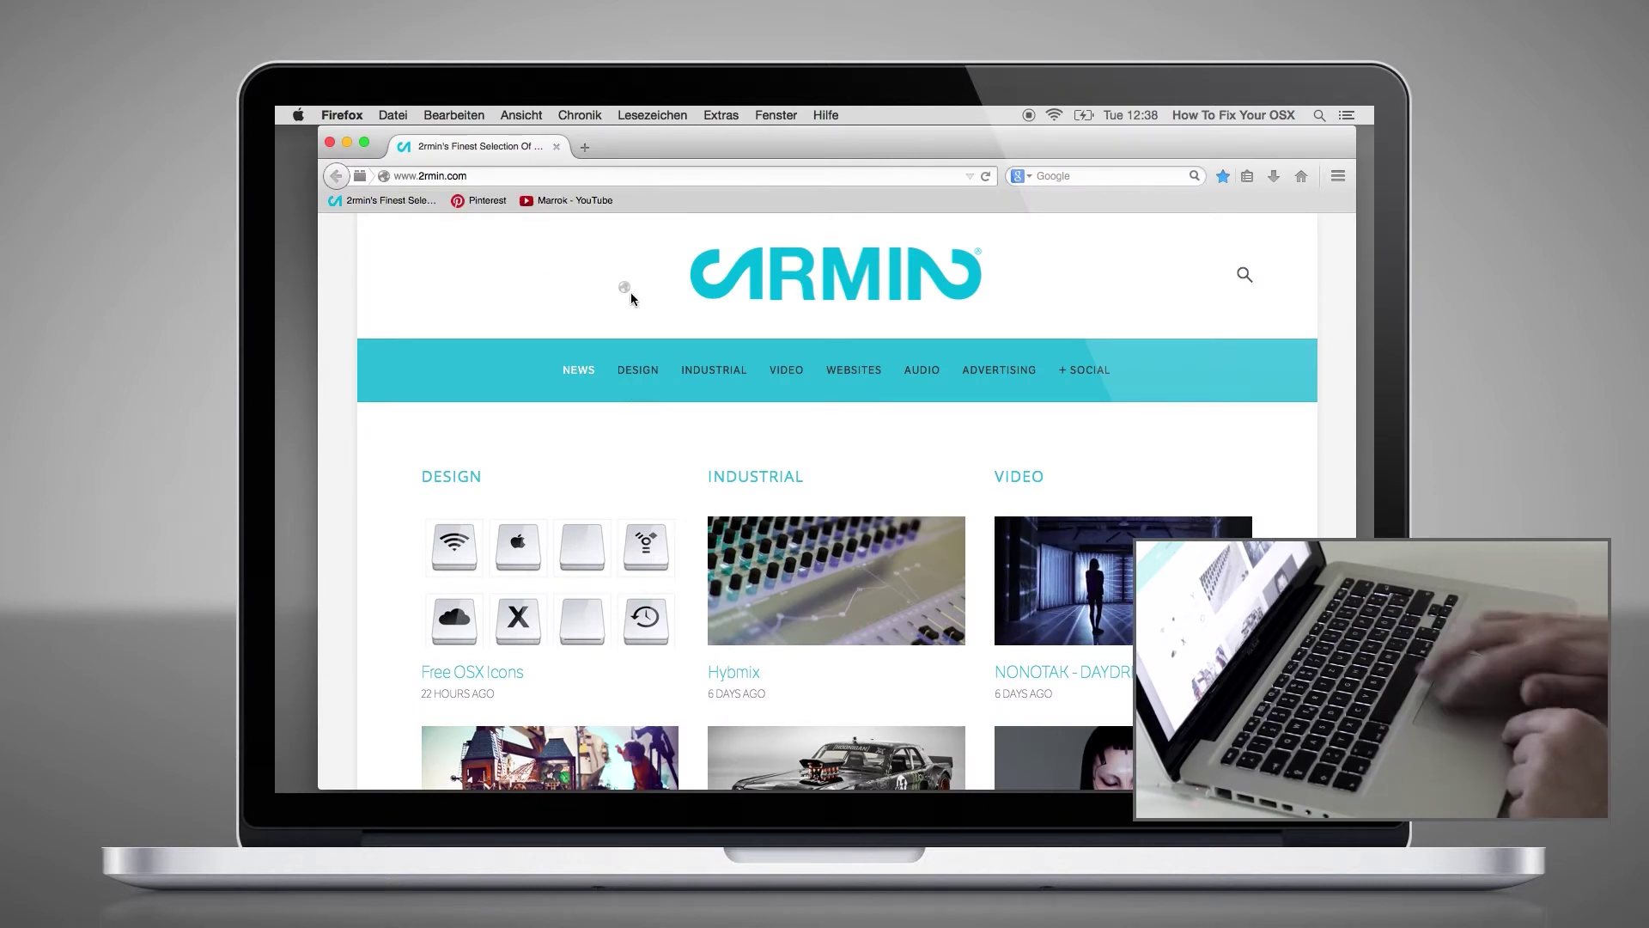
key(ctrl+Up)
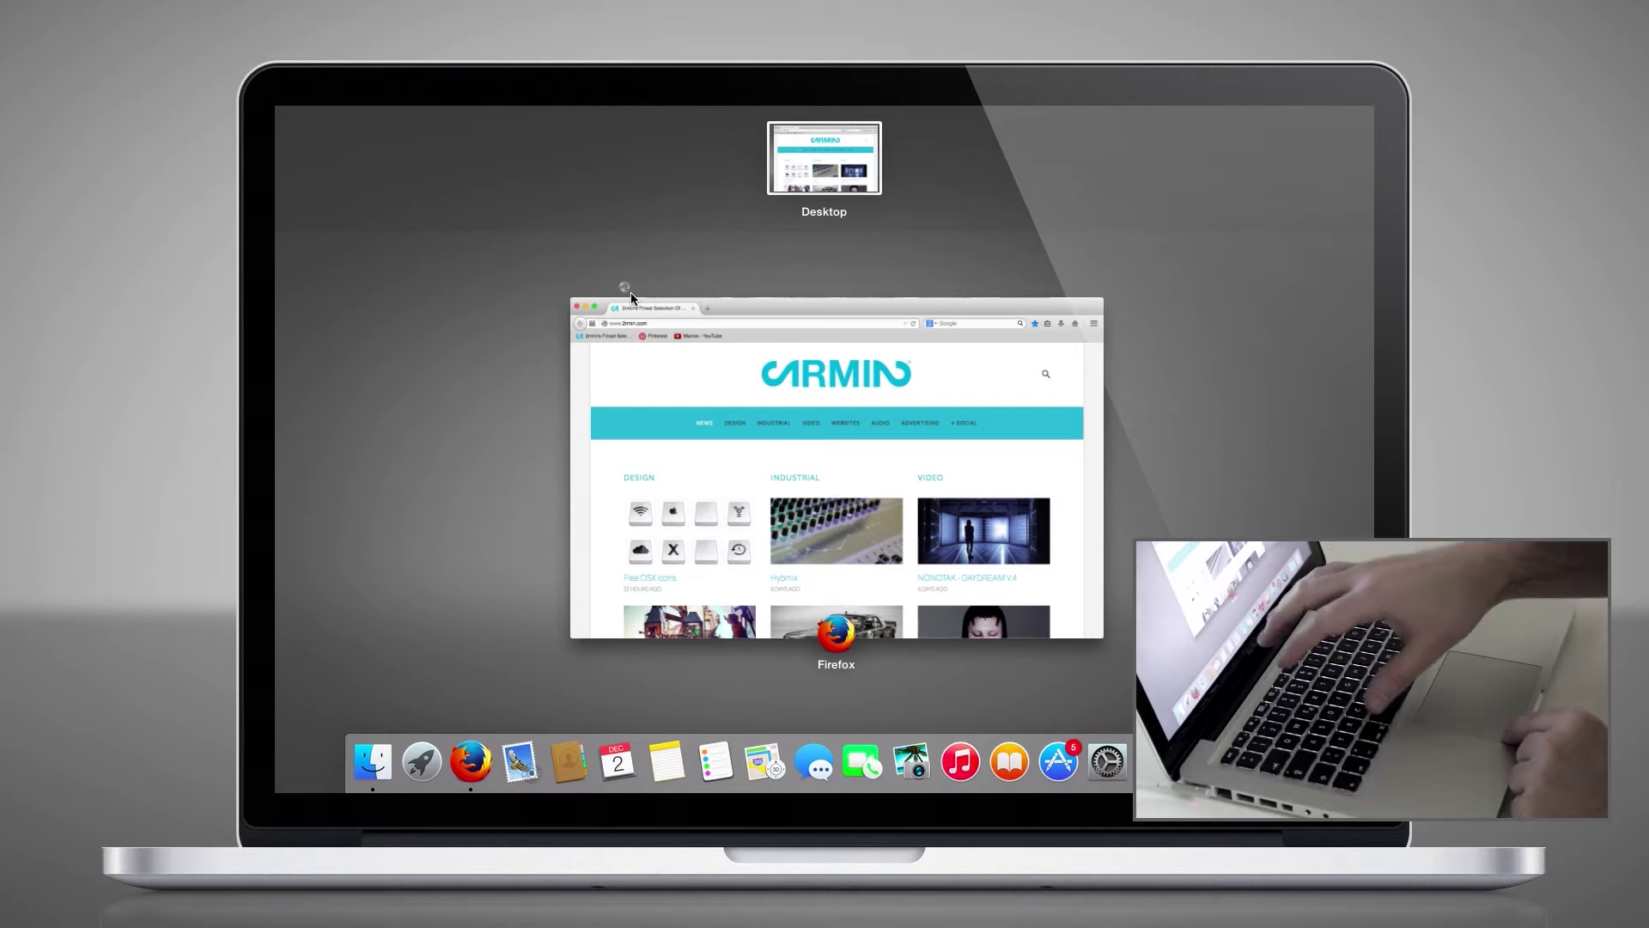
key(Escape)
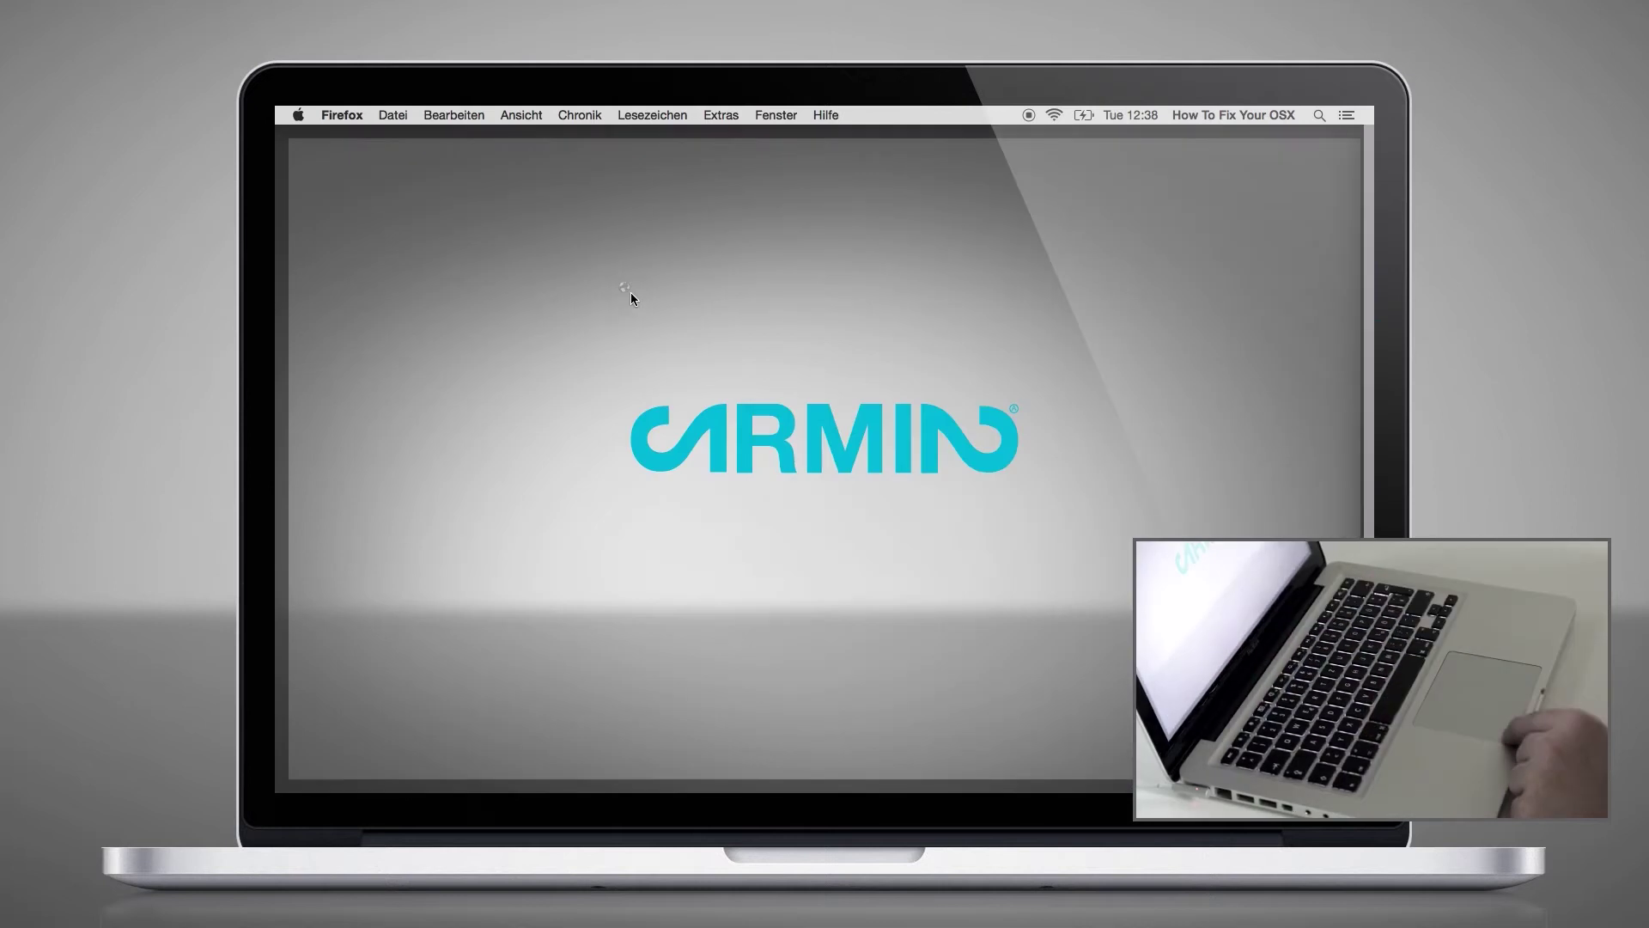
drag(630, 293, 631, 293)
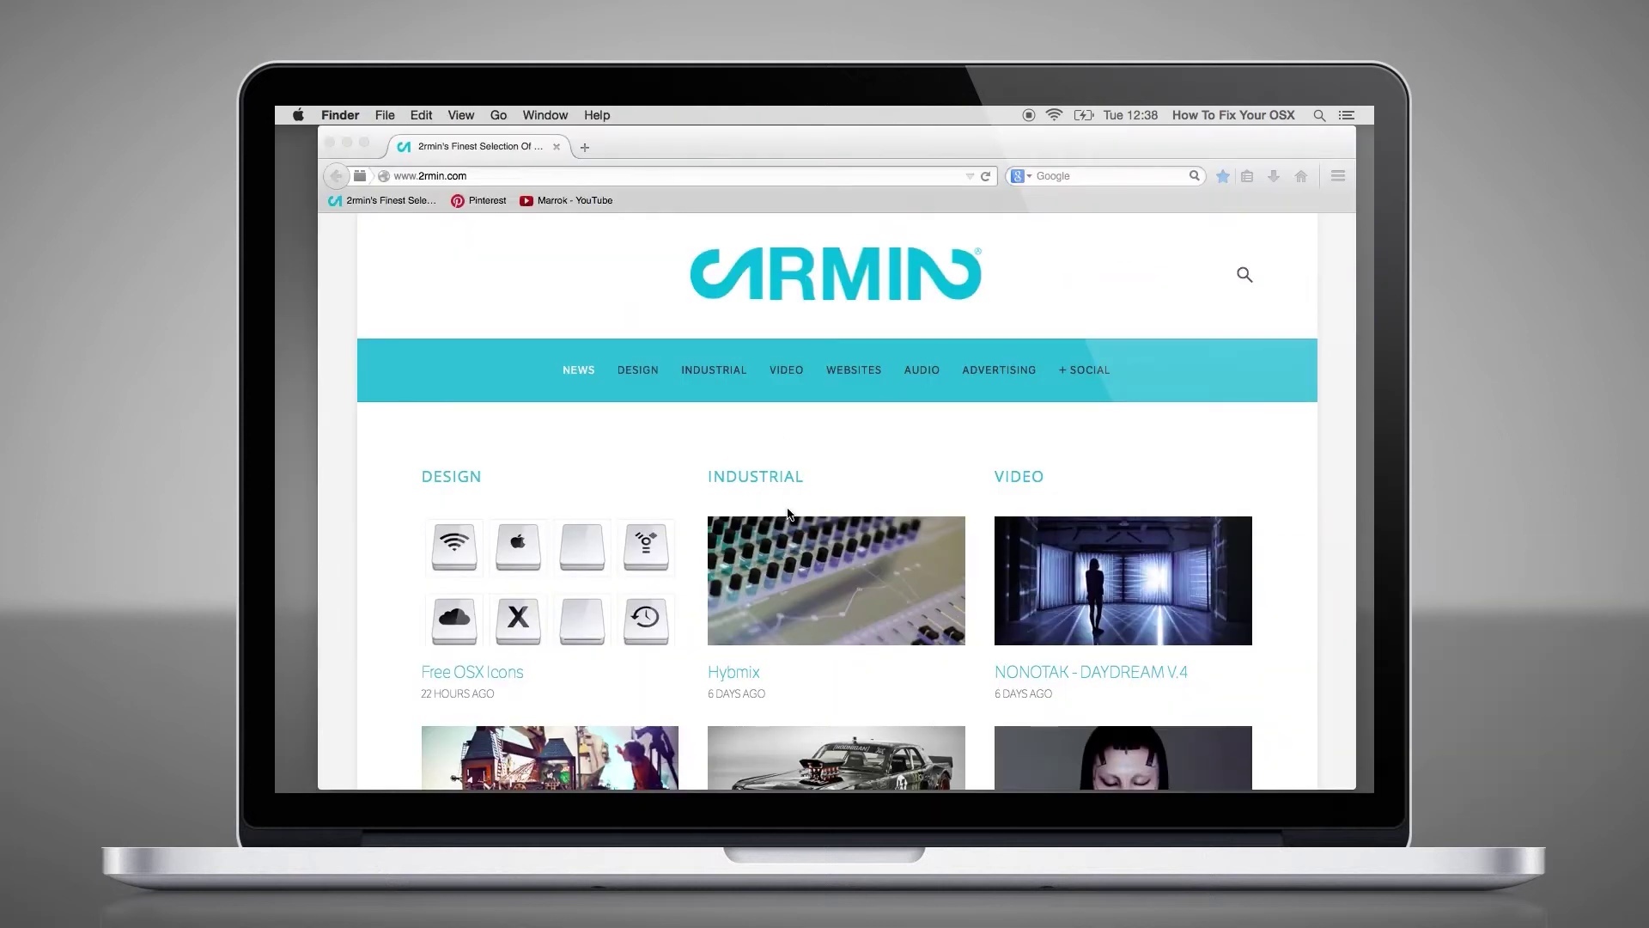
click(894, 447)
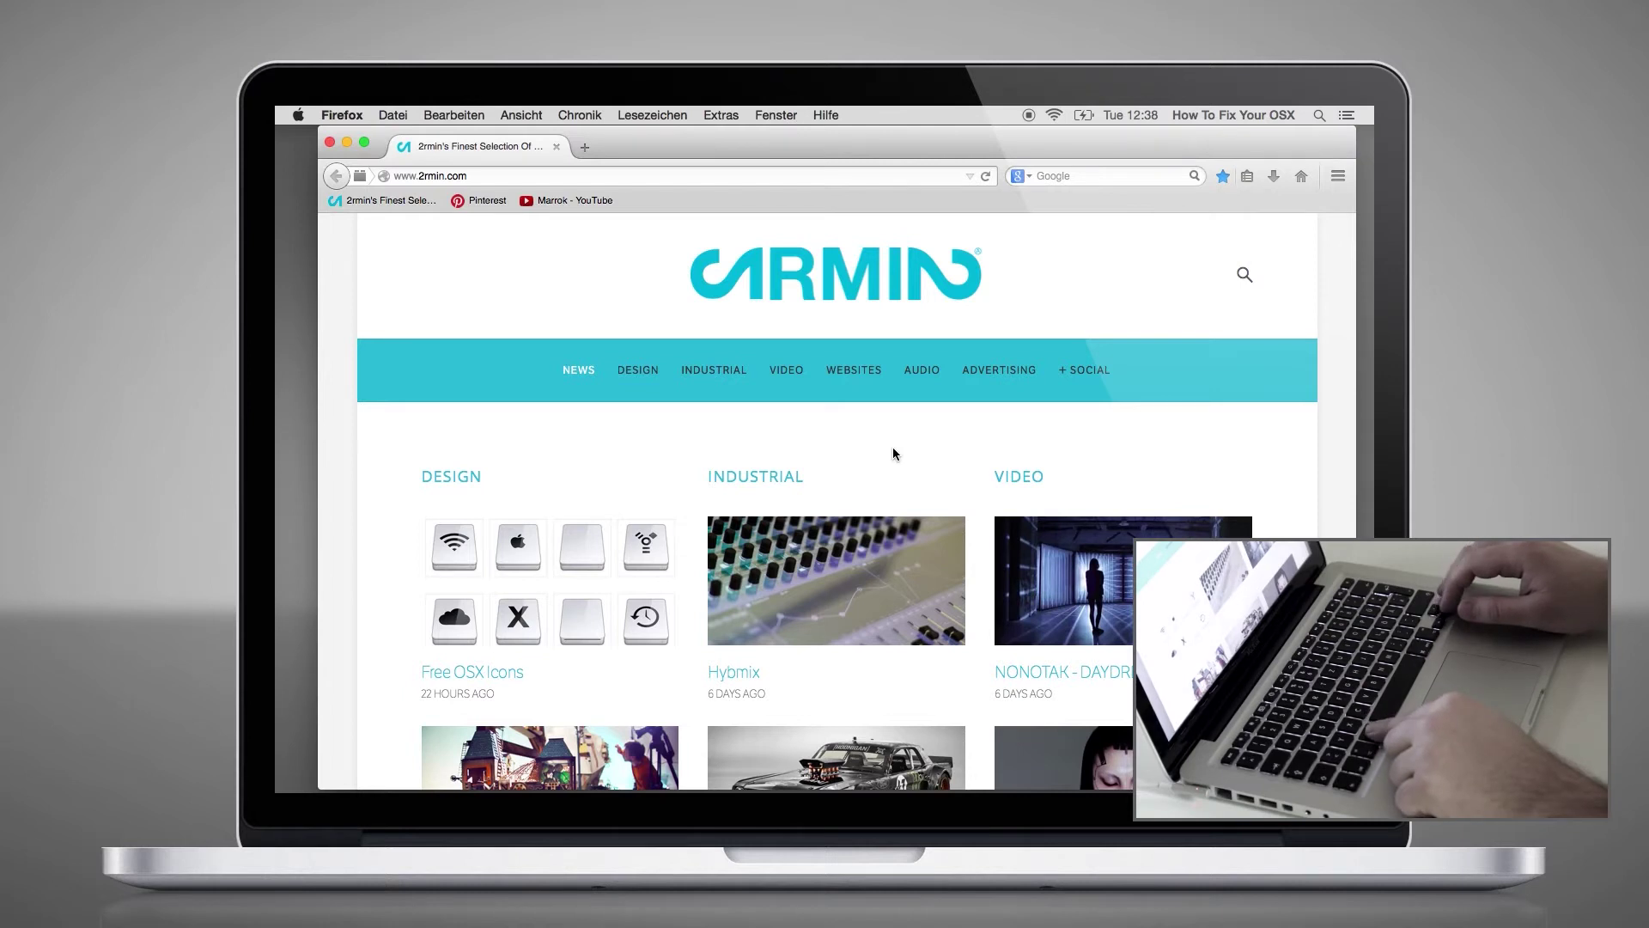
key(End)
key(Home)
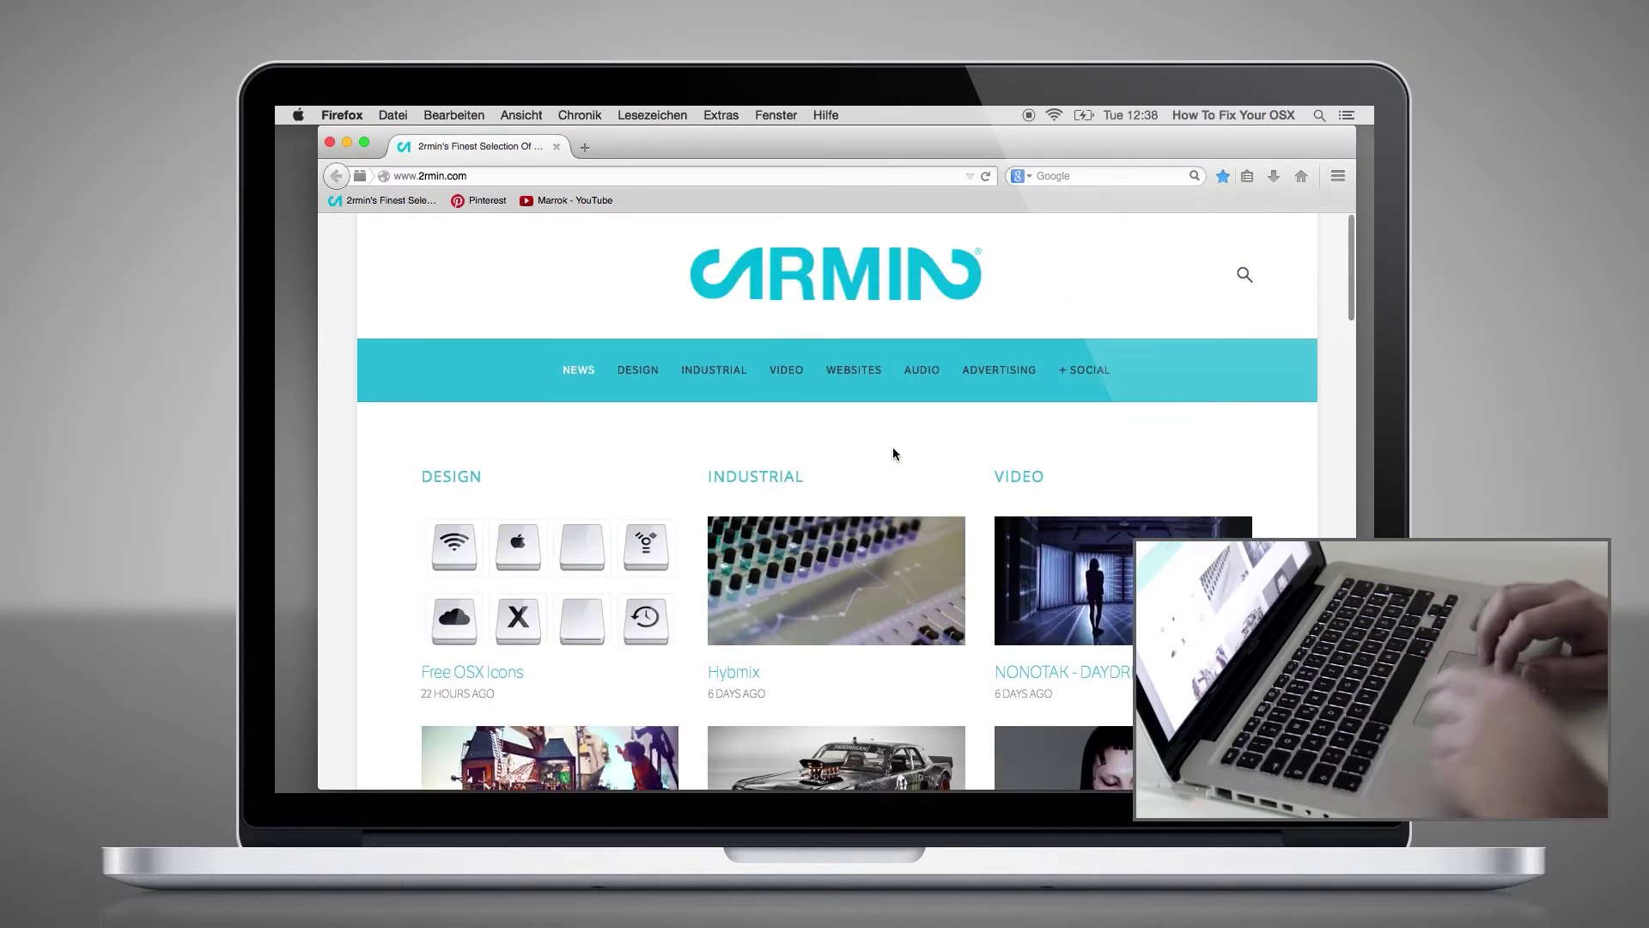
- Search the web for 'better touch tool' and go to the official bettertouchtool.net site
key(super+k)
text(bette)
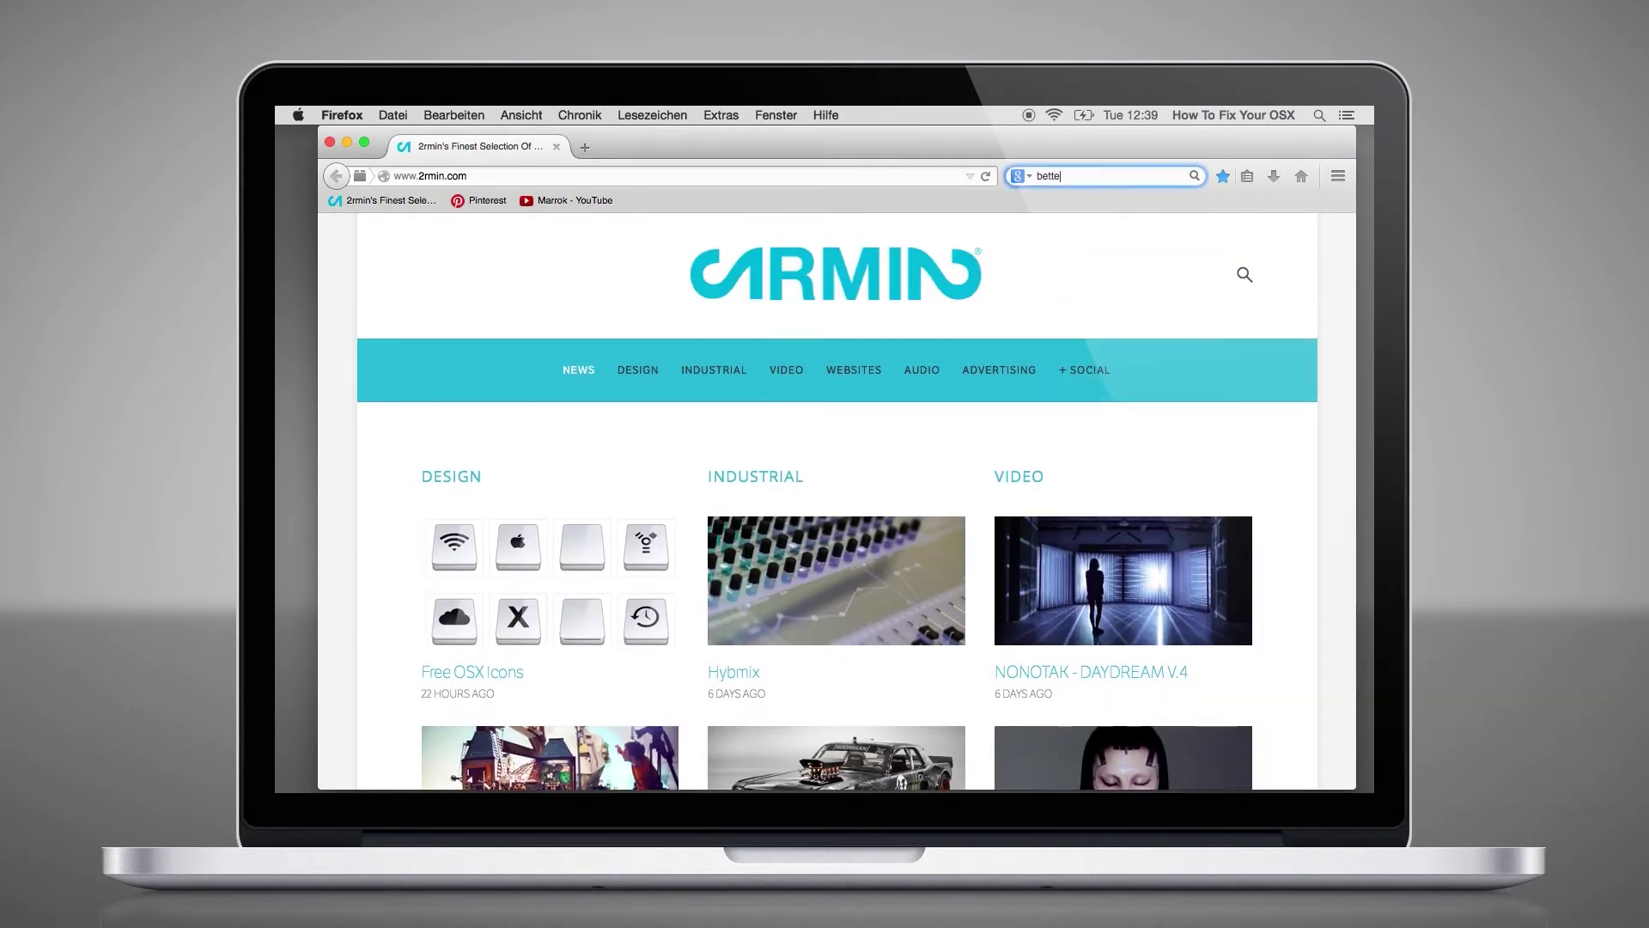
text(r tou)
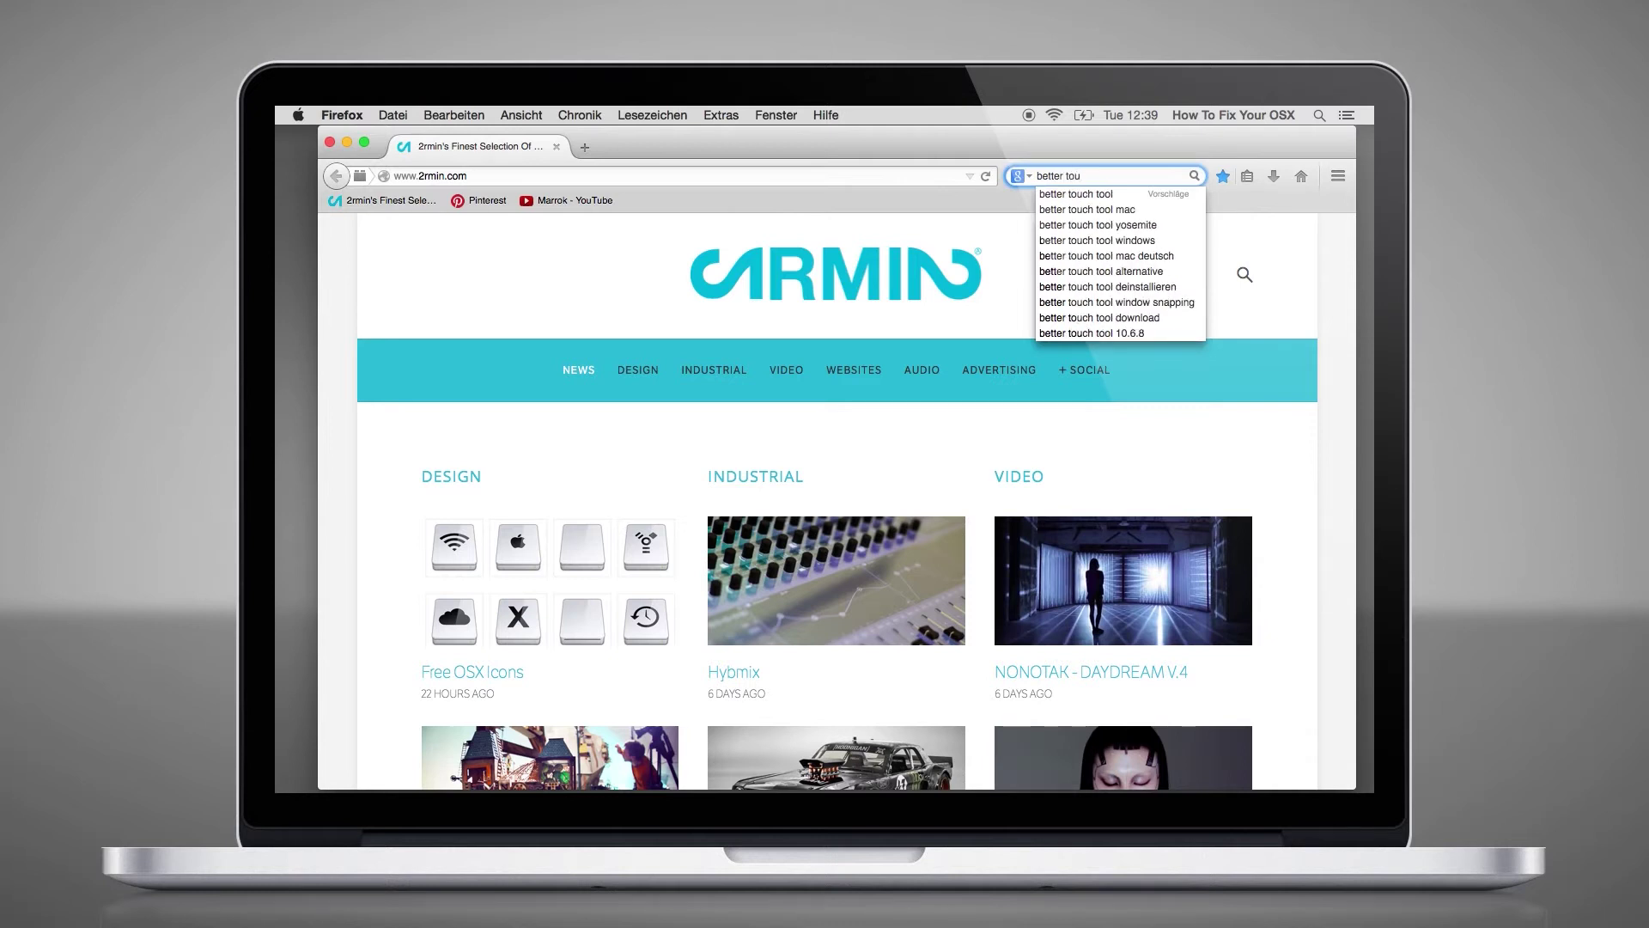
key(Down)
key(Return)
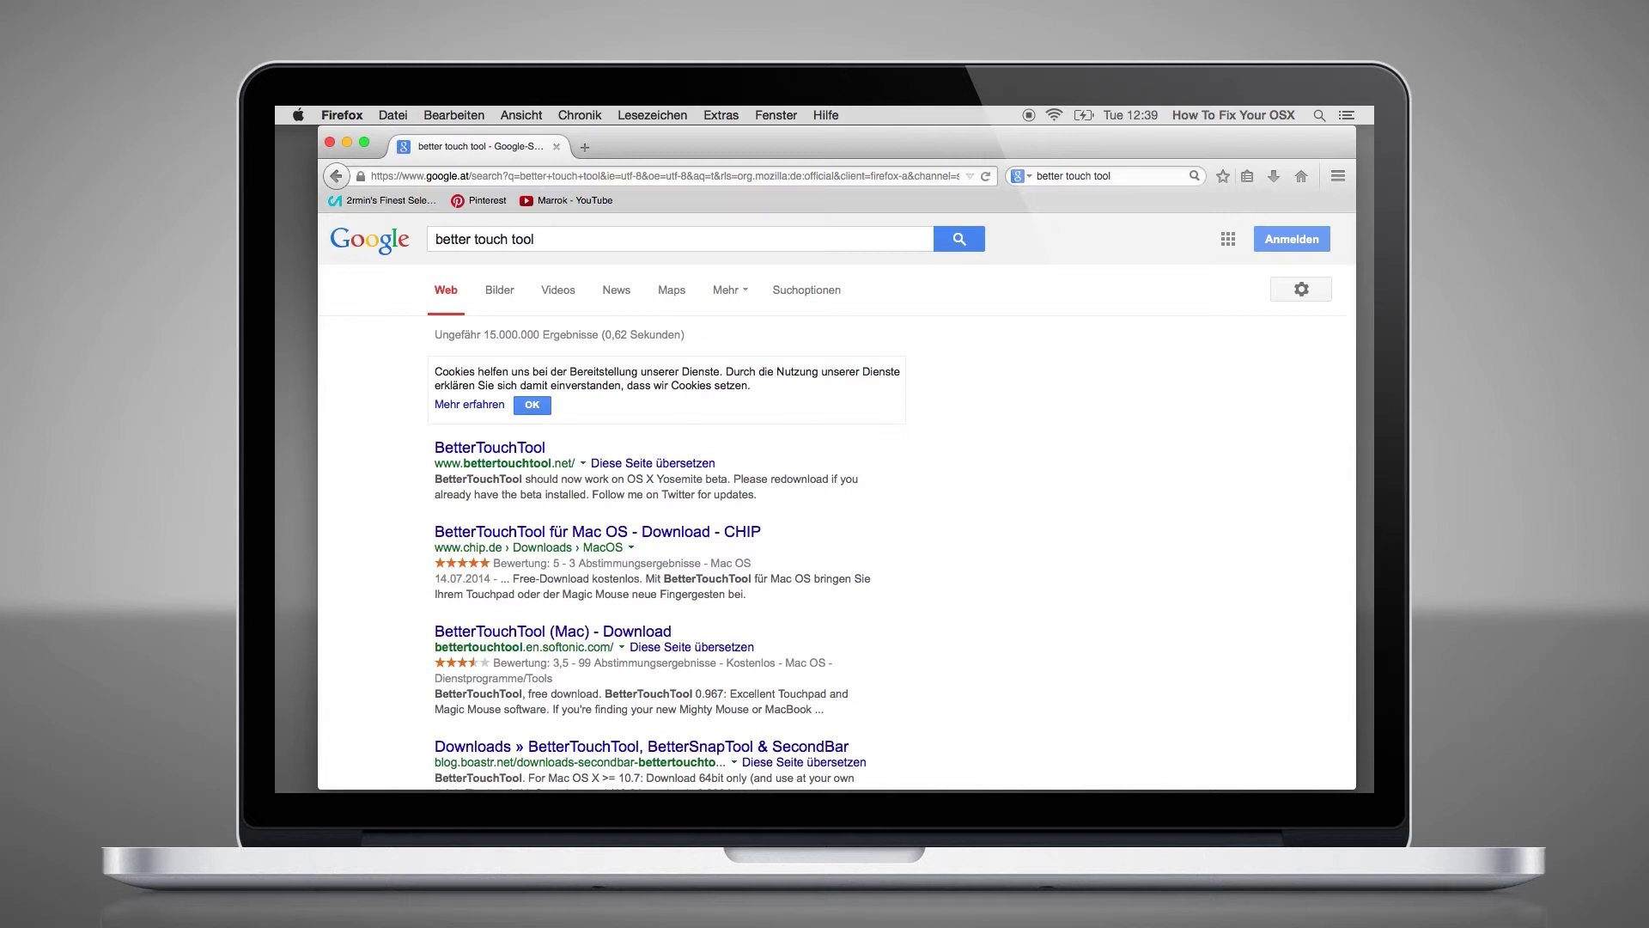
click(523, 449)
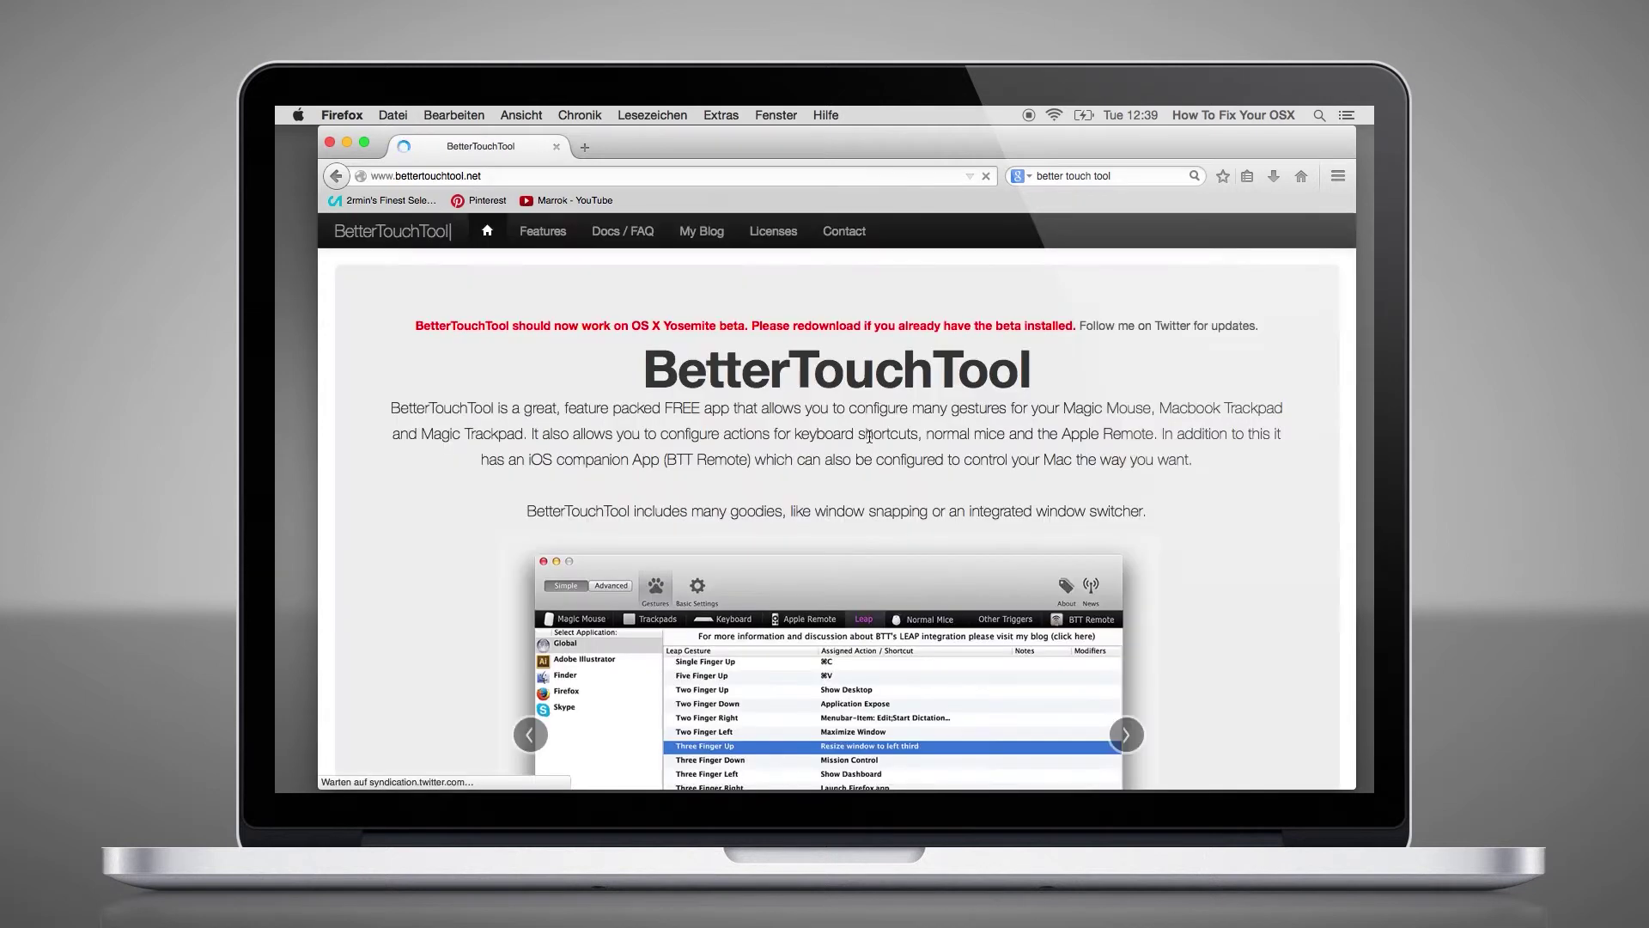
scroll(872, 443, down, 3)
scroll(871, 442, down, 2)
scroll(871, 441, down, 3)
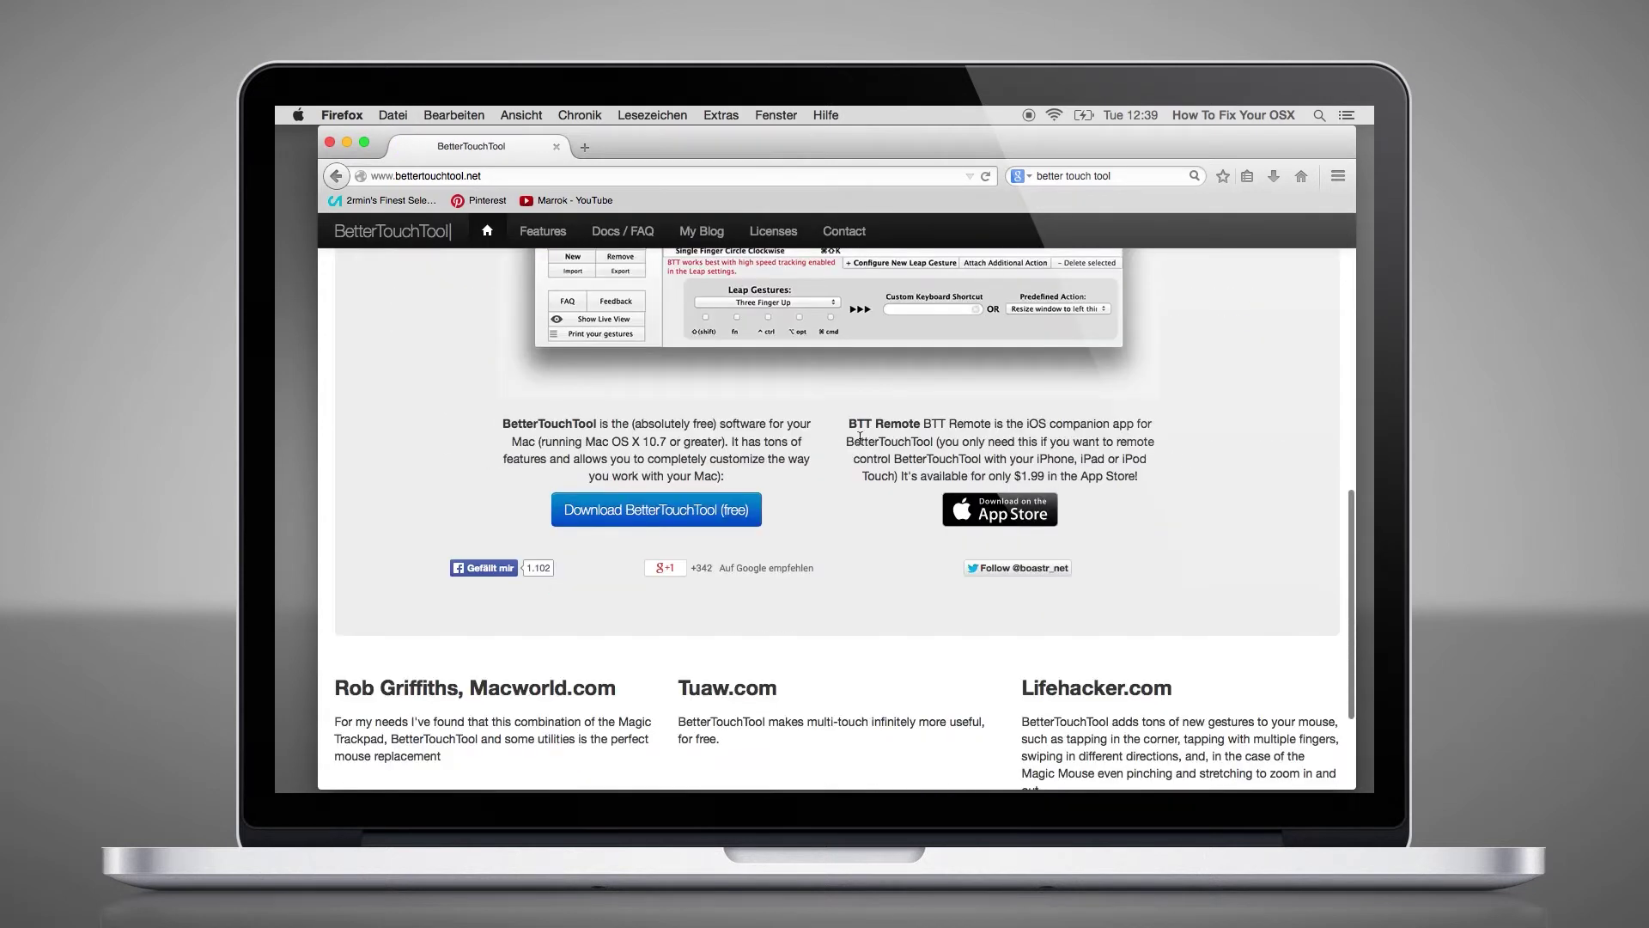
- Download the free BetterTouchTool.zip, saving the file, and show the recent downloads list
click(680, 508)
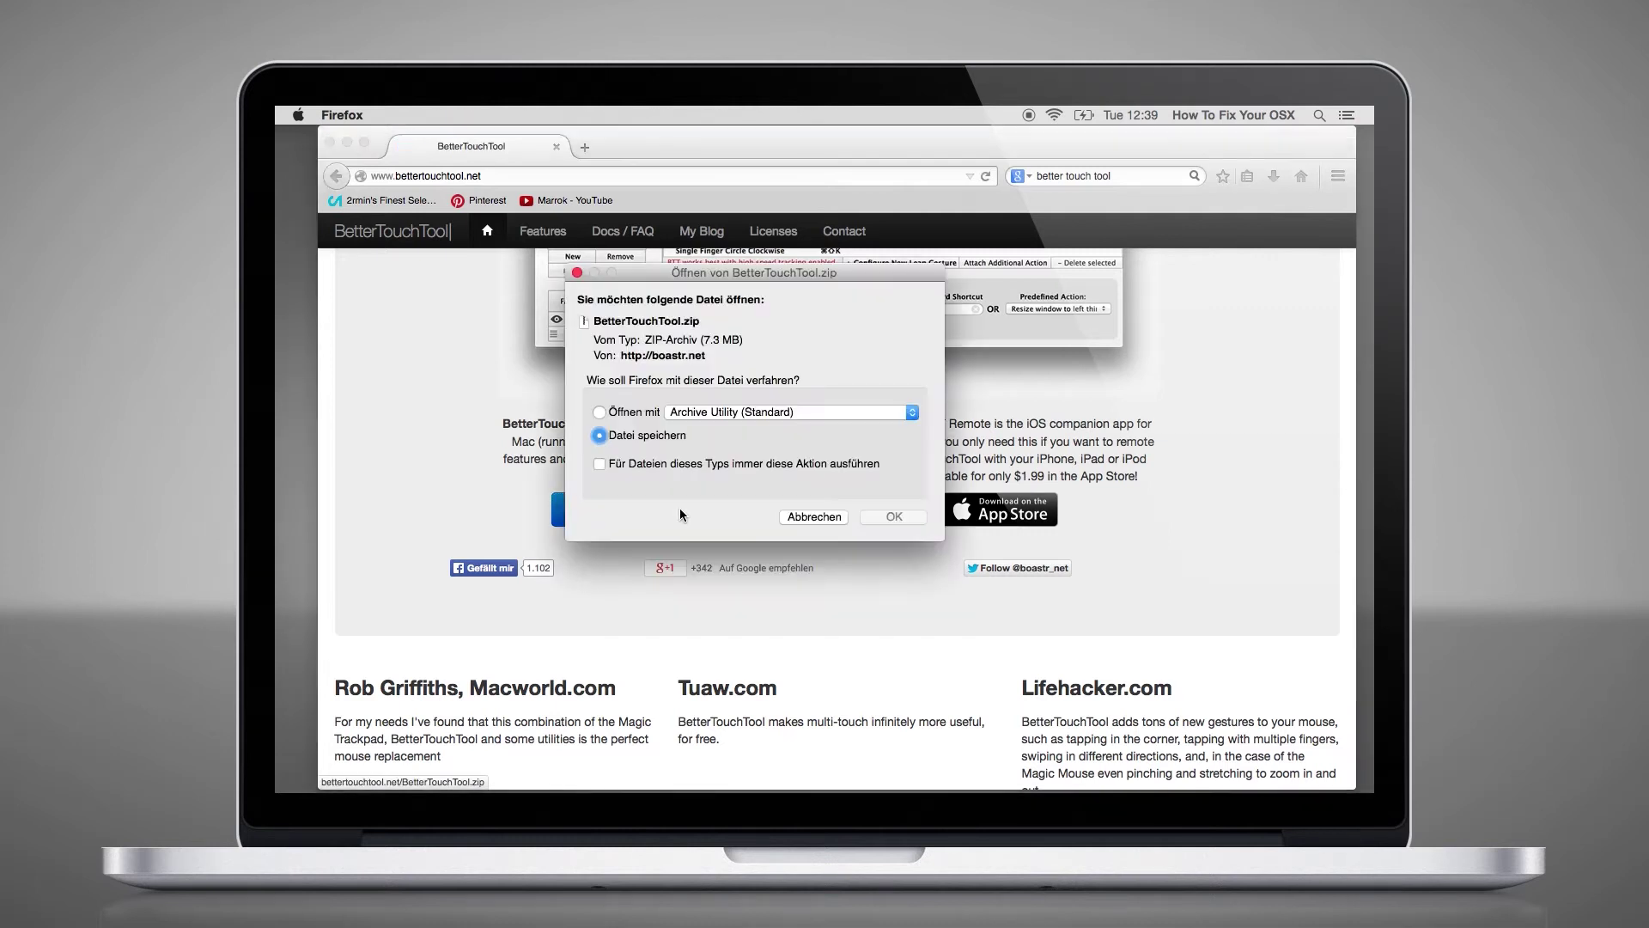
click(907, 519)
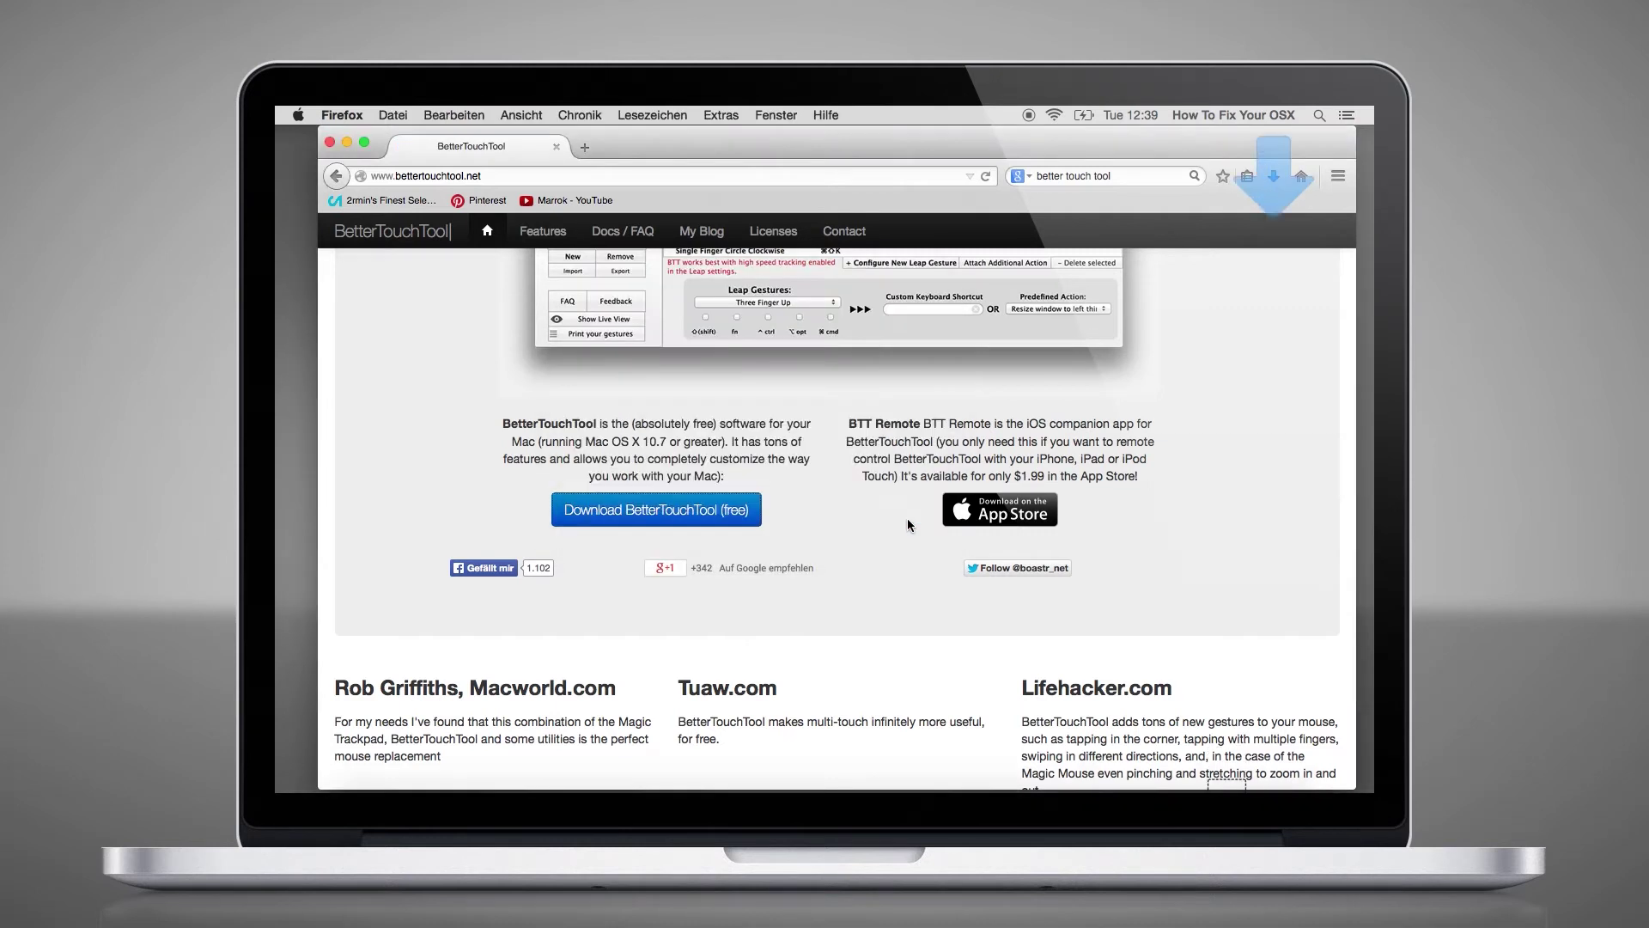
click(1274, 180)
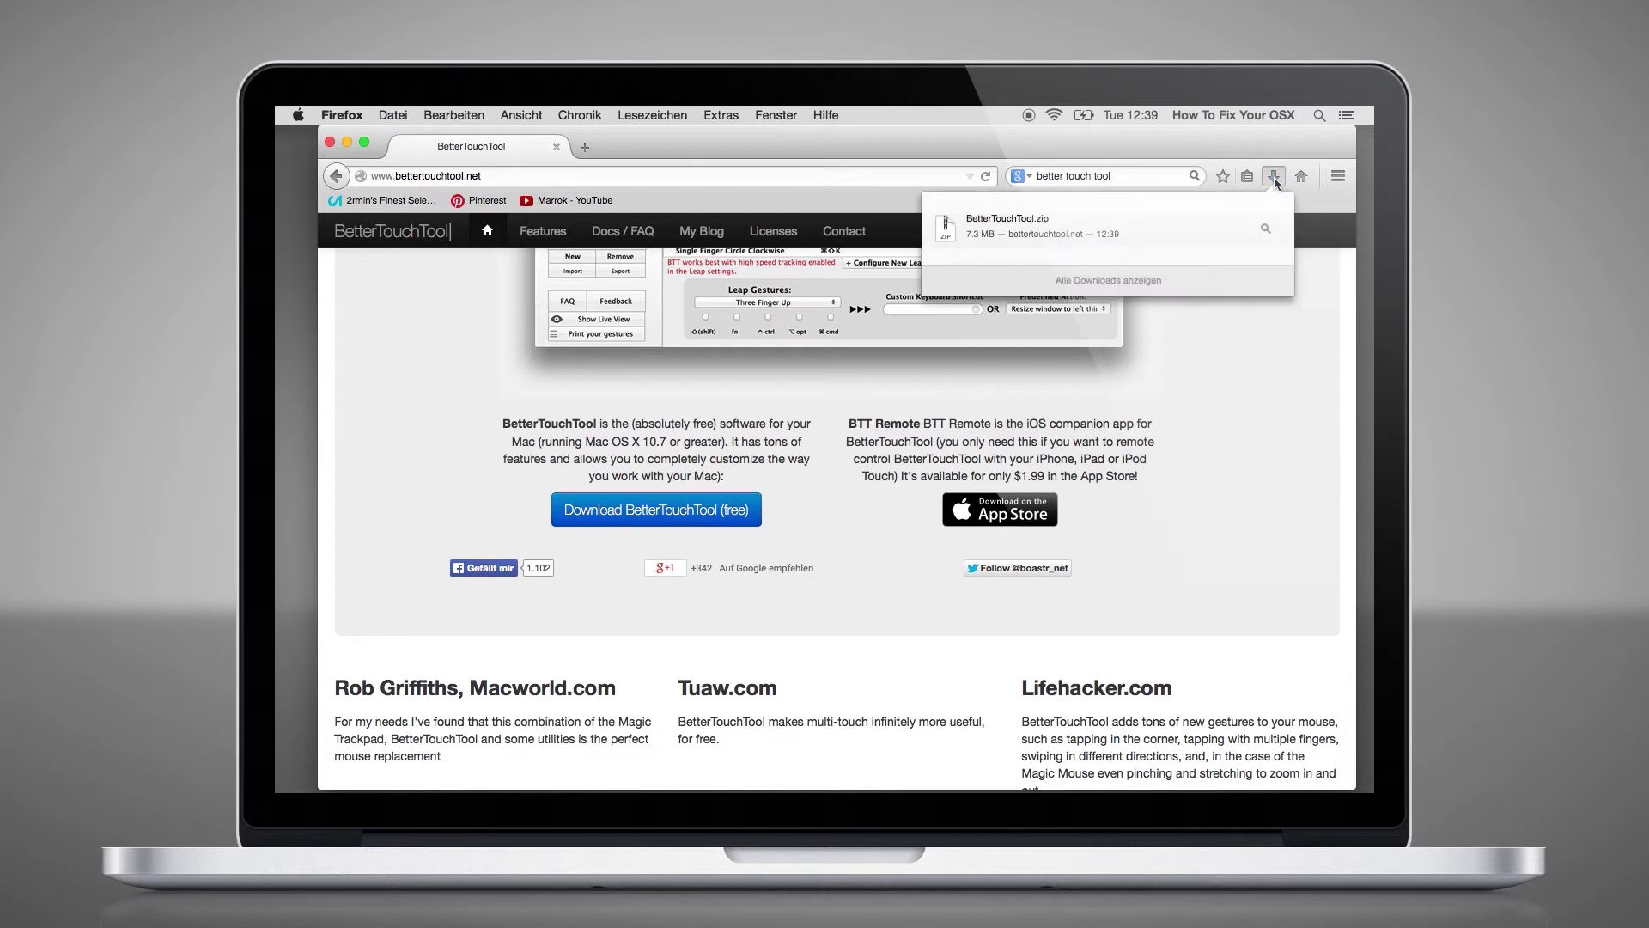
- Reveal BetterTouchTool.zip in Finder and expand it into the BetterTouchTool app
right_click(1116, 240)
click(1139, 260)
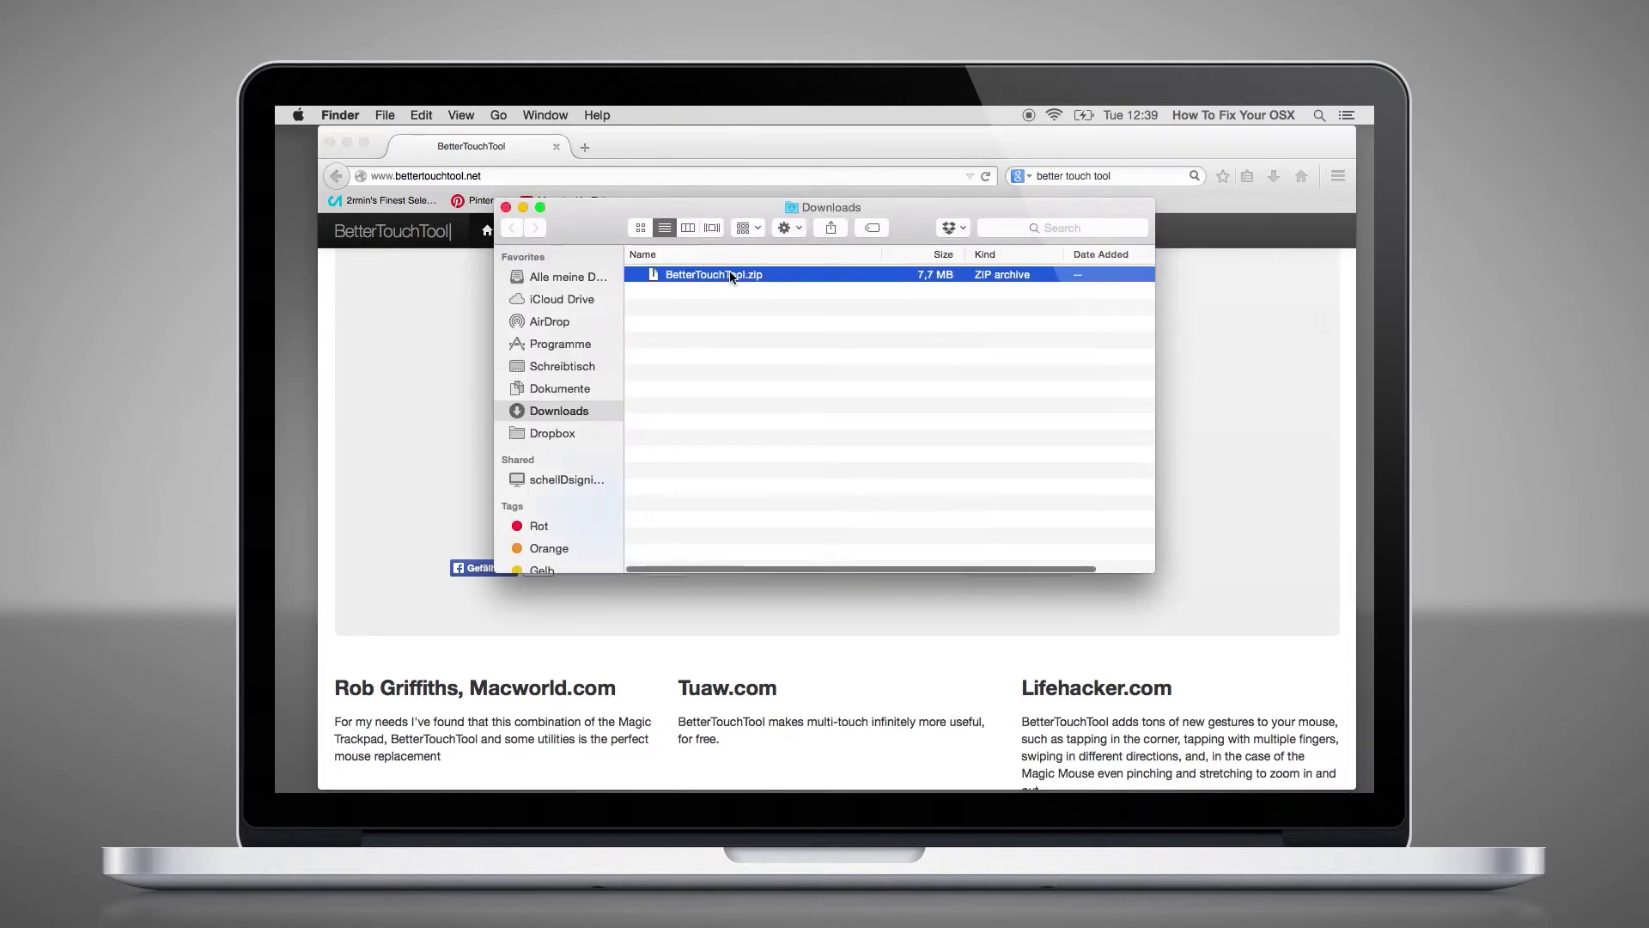
double_click(731, 276)
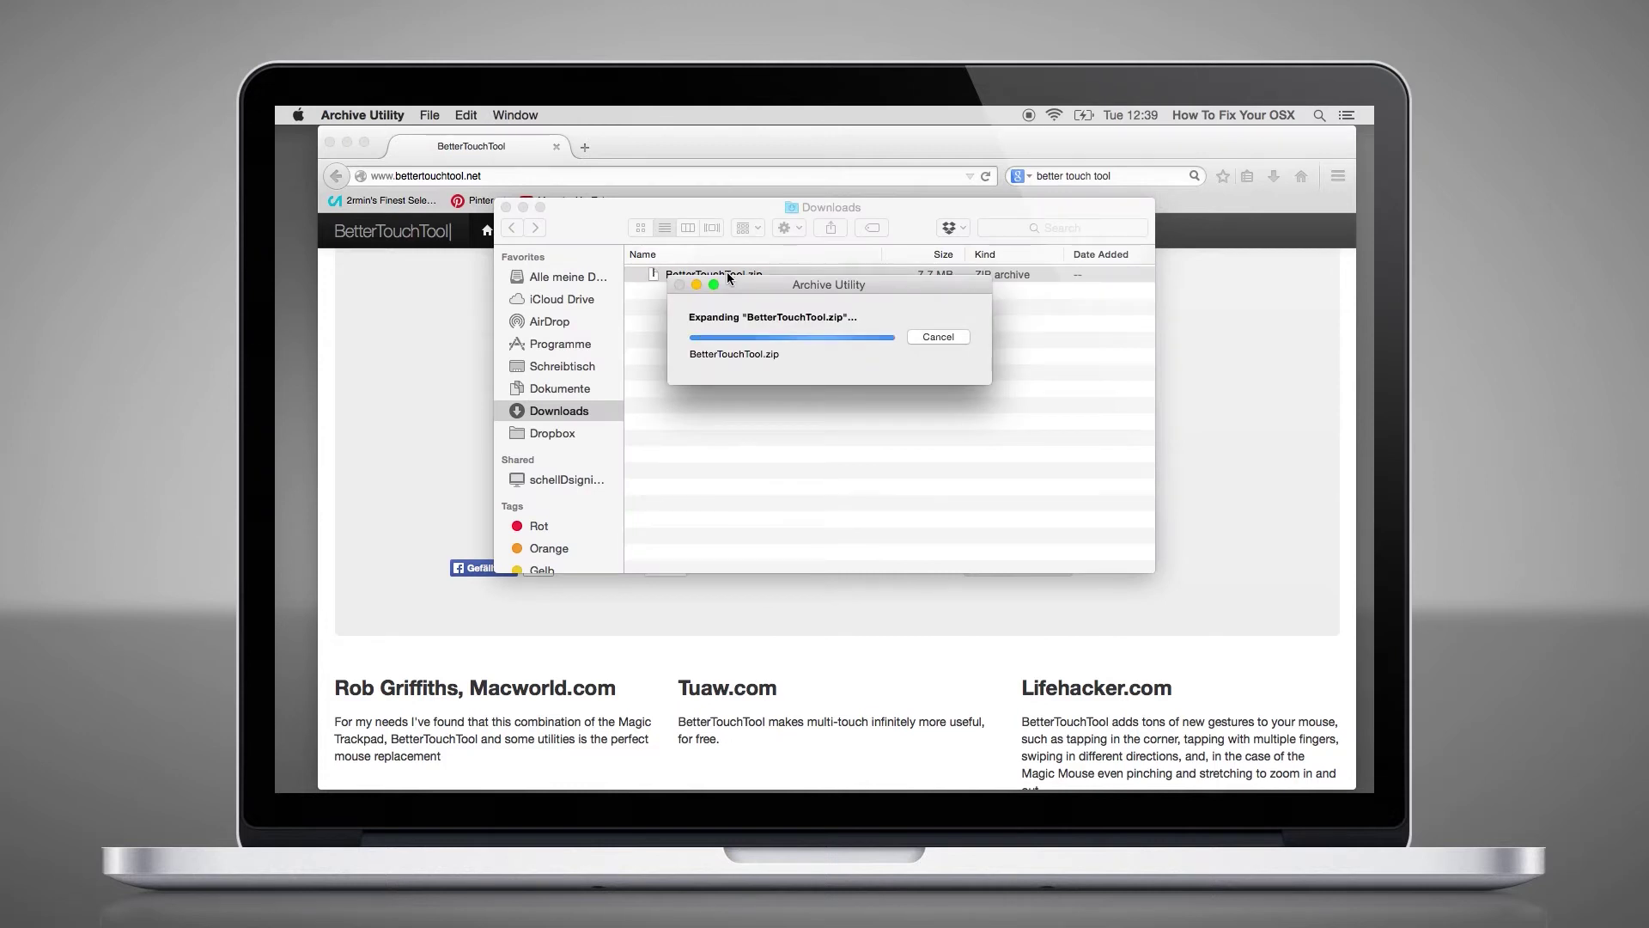
- Launch the extracted BetterTouchTool app, confirming the downloaded-from-internet warning
double_click(697, 274)
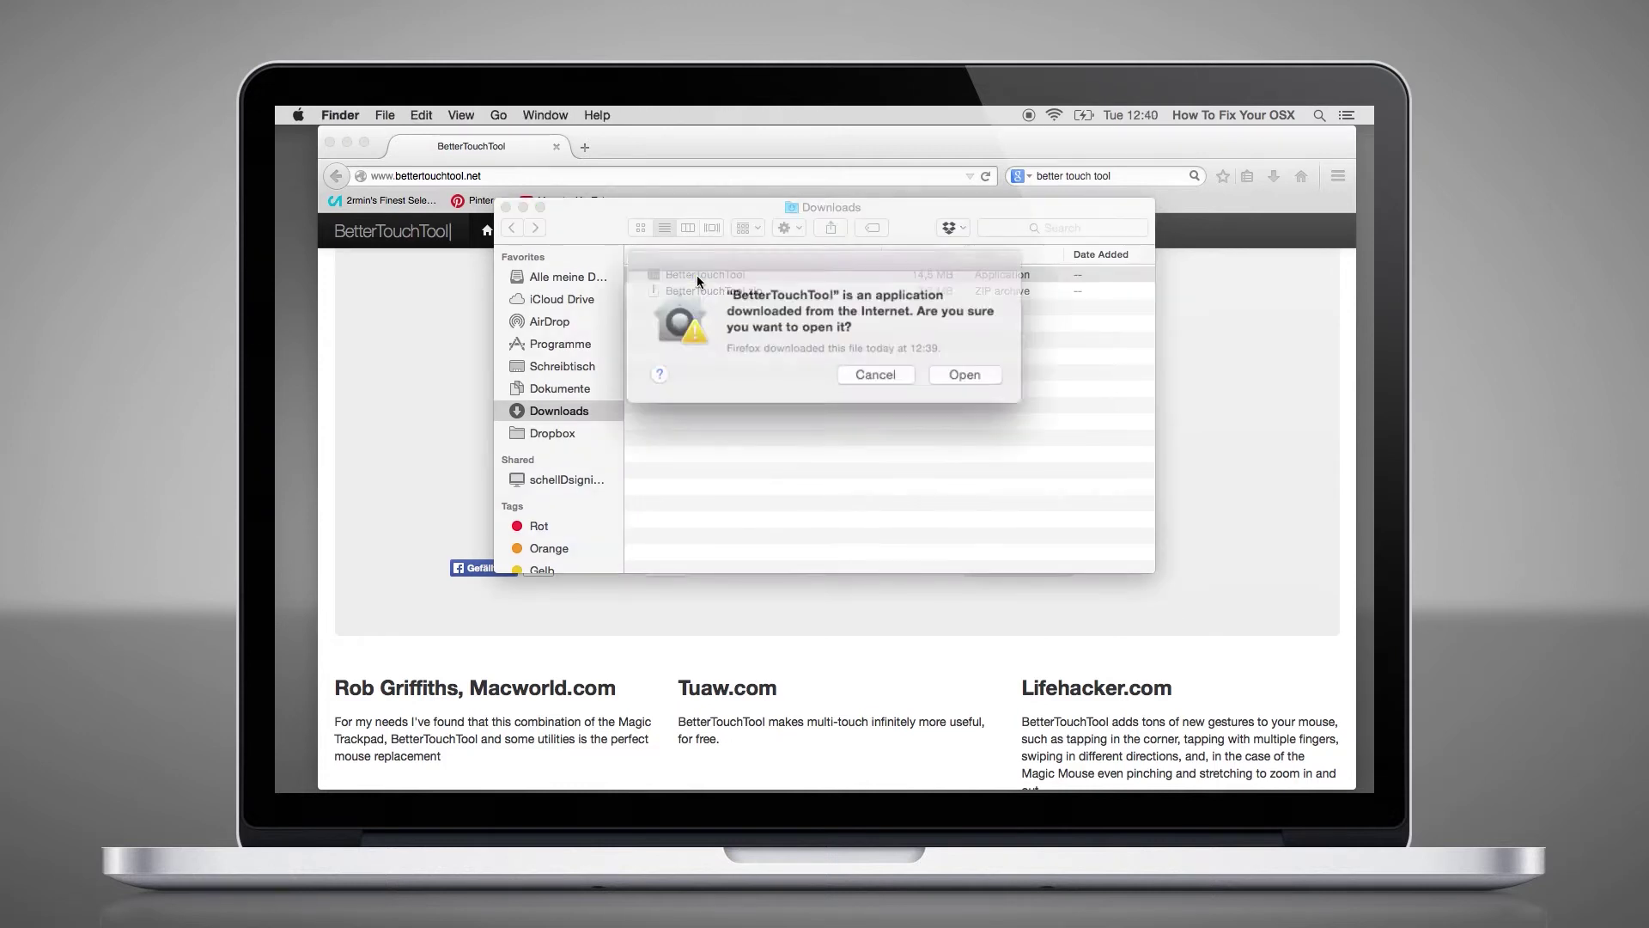
click(961, 372)
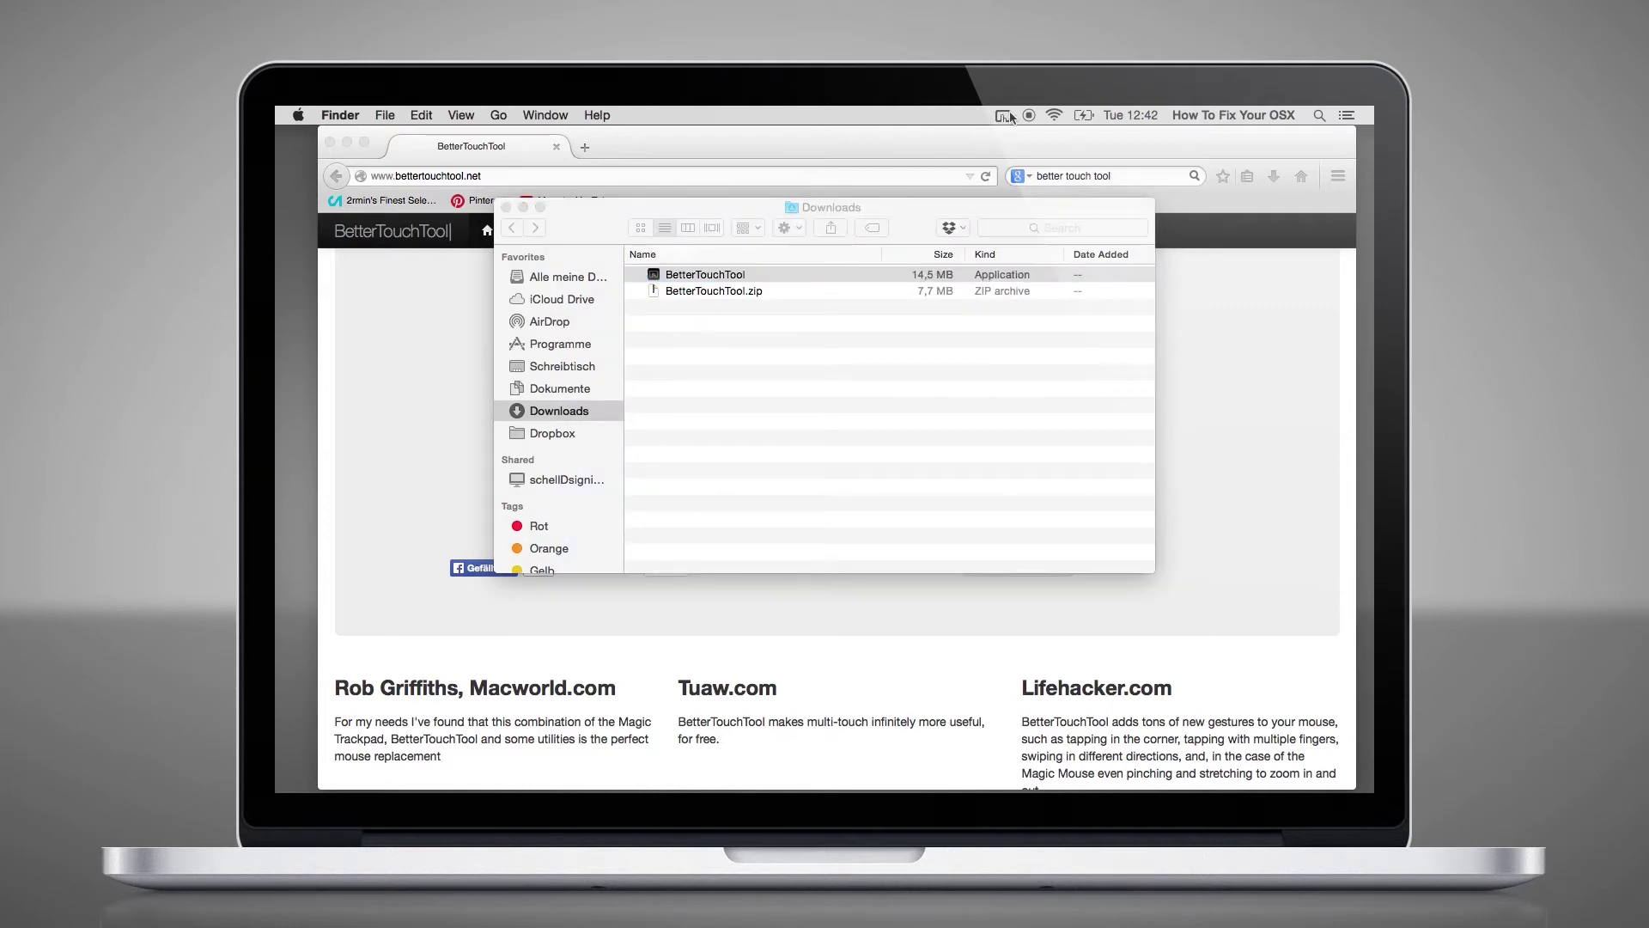
- Bring up BetterTouchTool's preferences from the menu bar and add a new gesture entry
click(1004, 114)
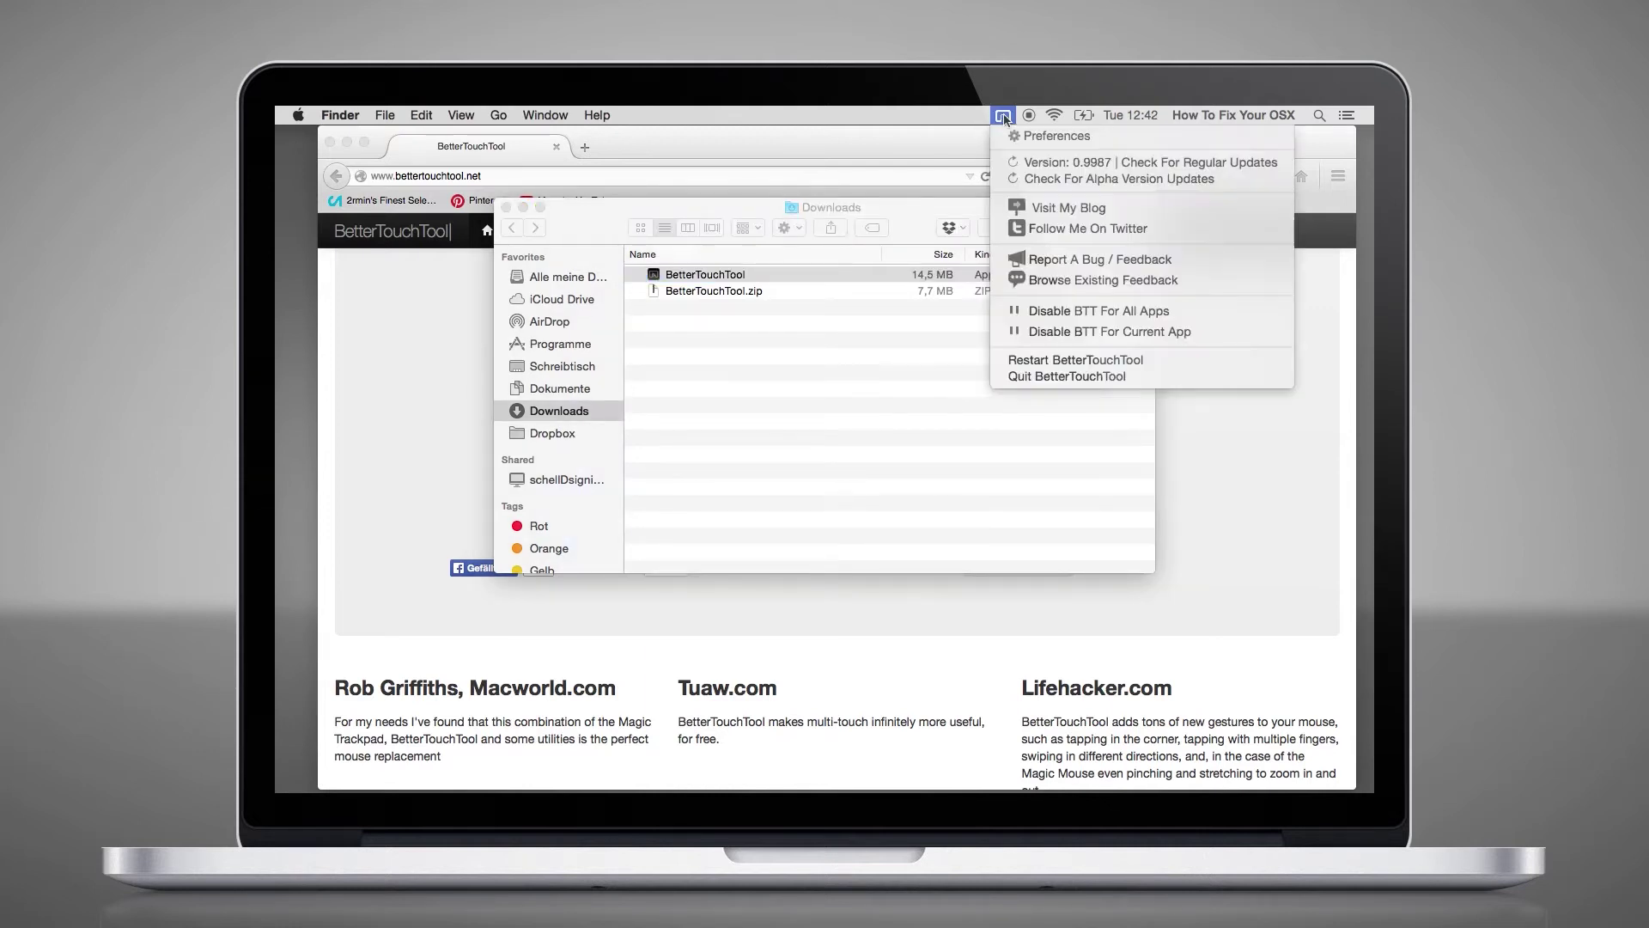
click(1039, 141)
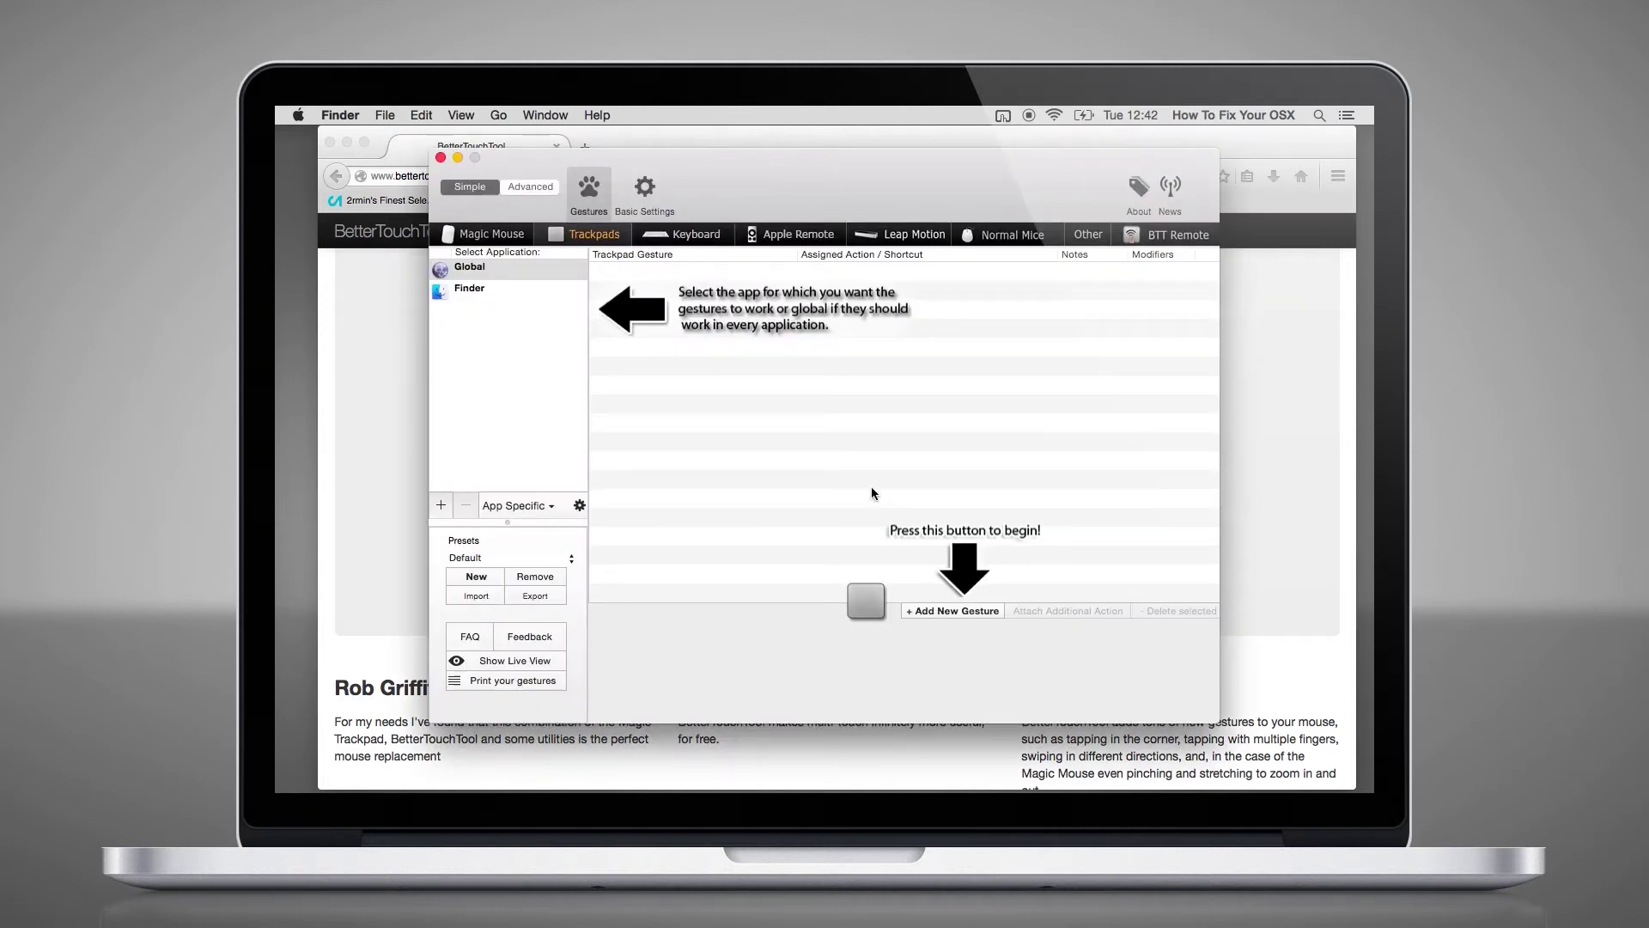
click(936, 613)
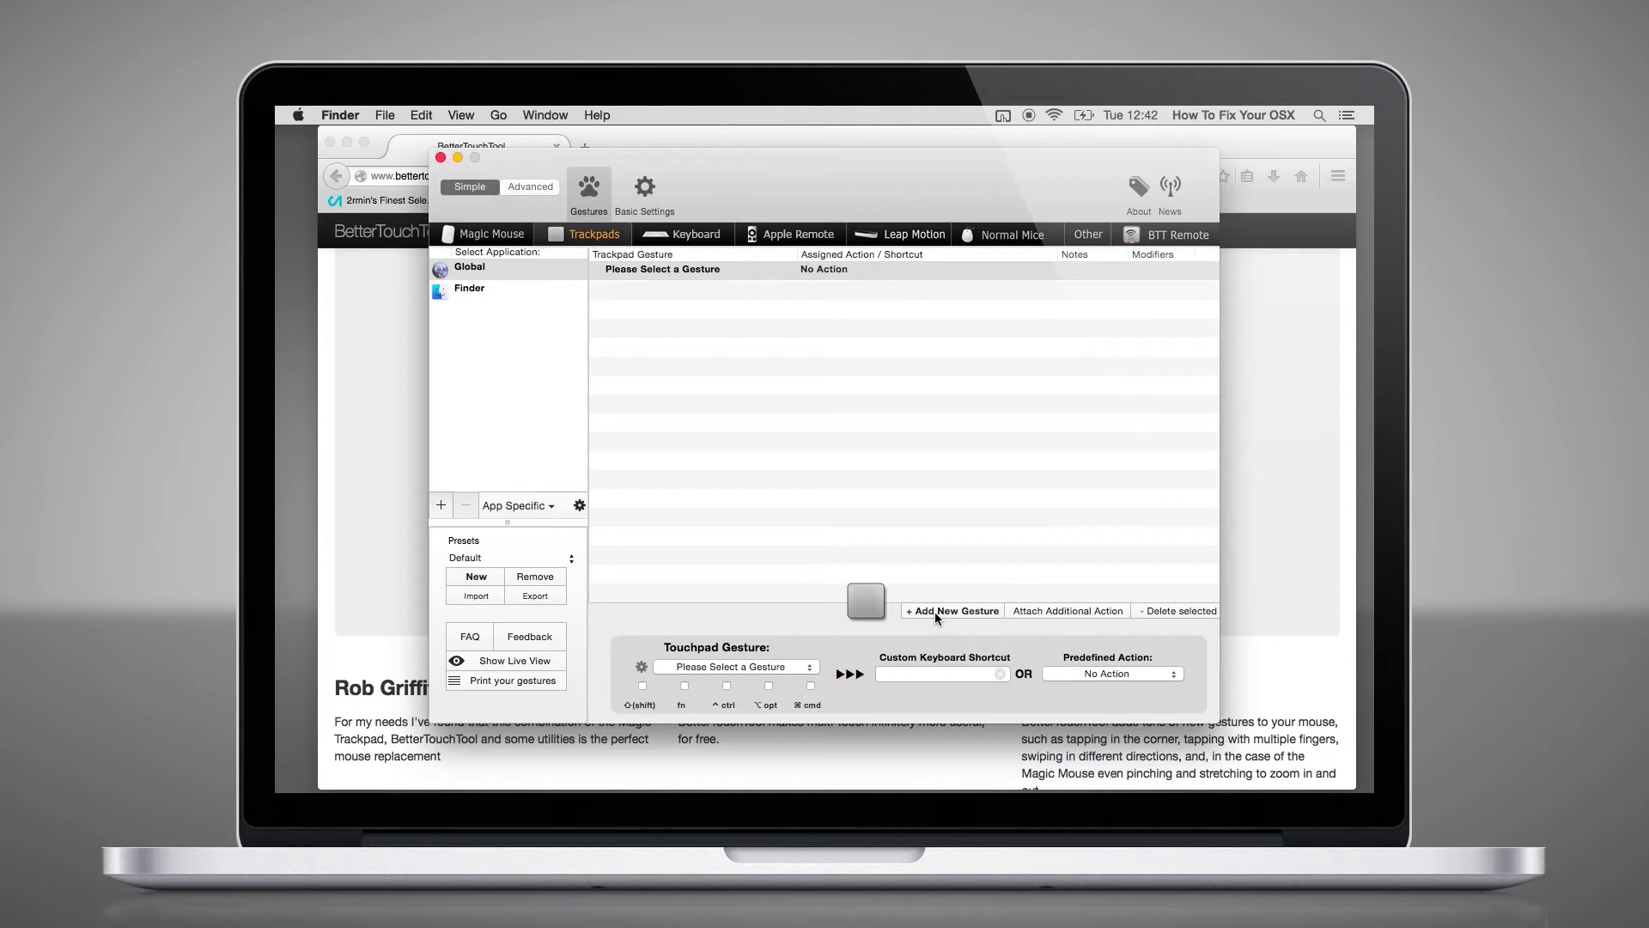
- Choose Three Finger Swipe Up and record ⌘↑ as its custom keyboard shortcut
click(729, 669)
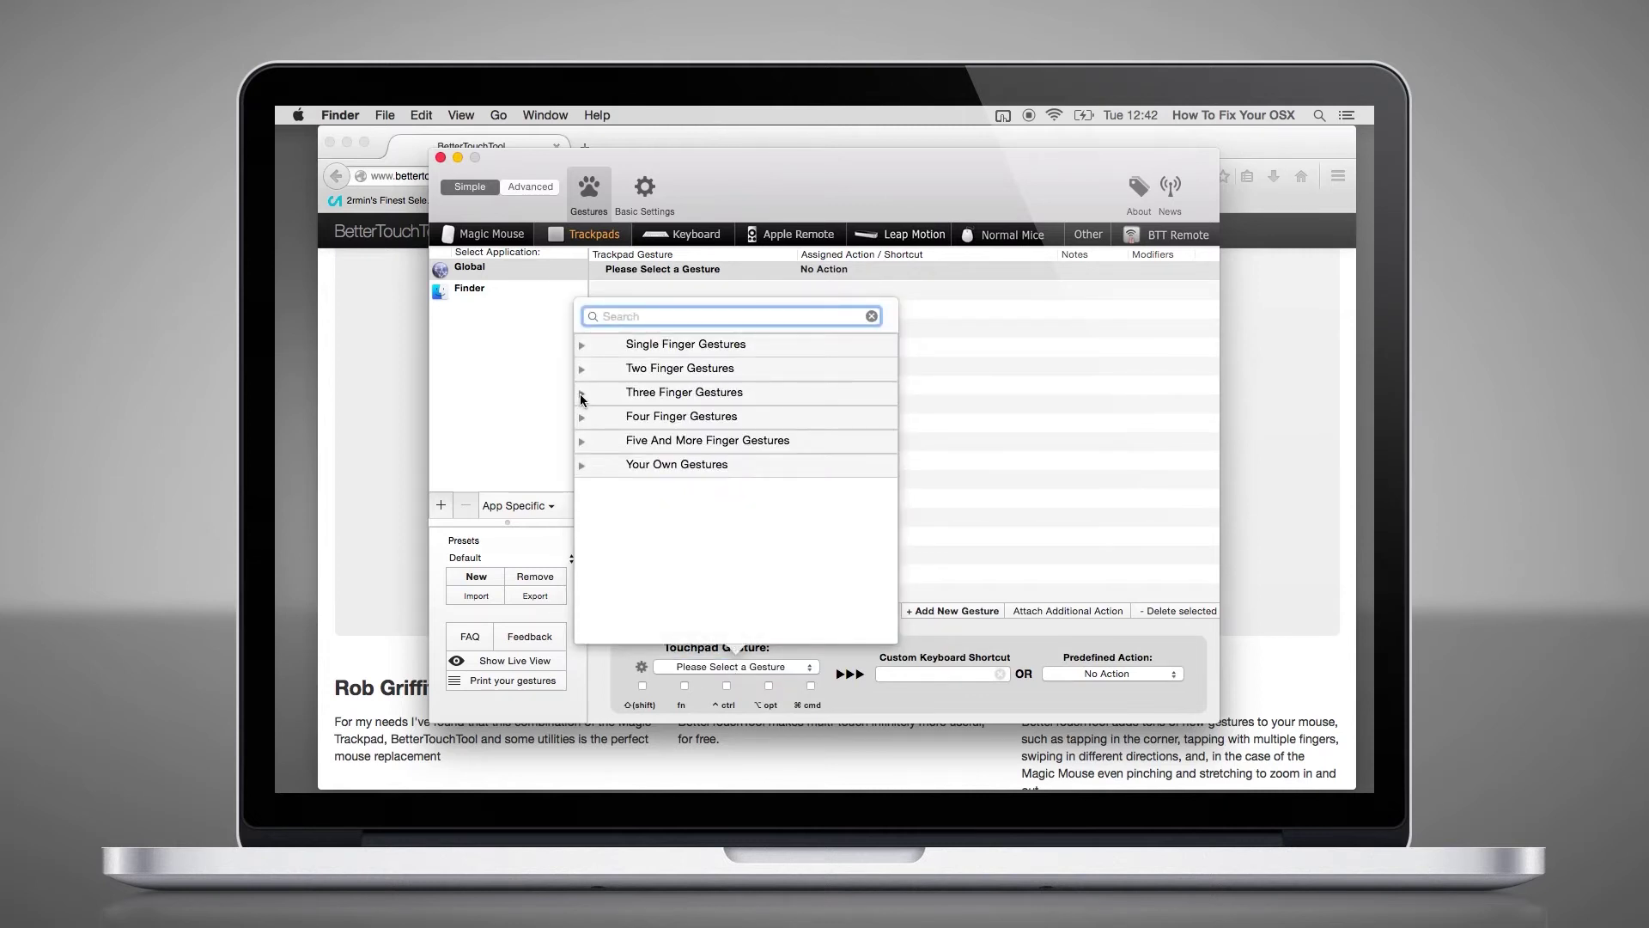
click(582, 395)
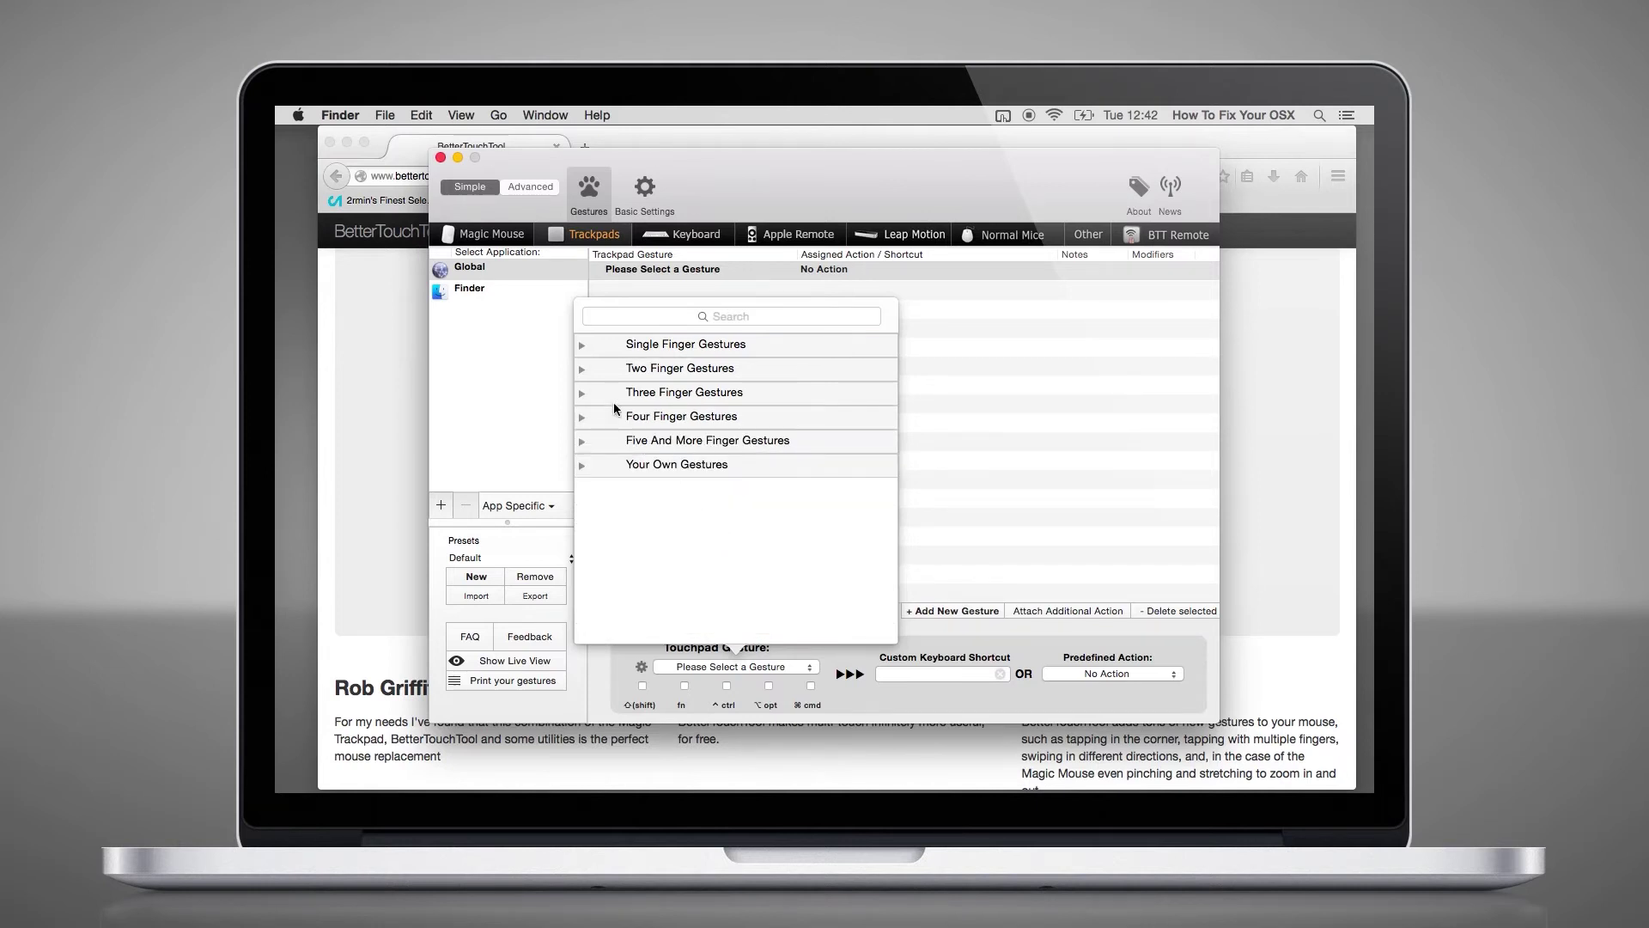
click(579, 393)
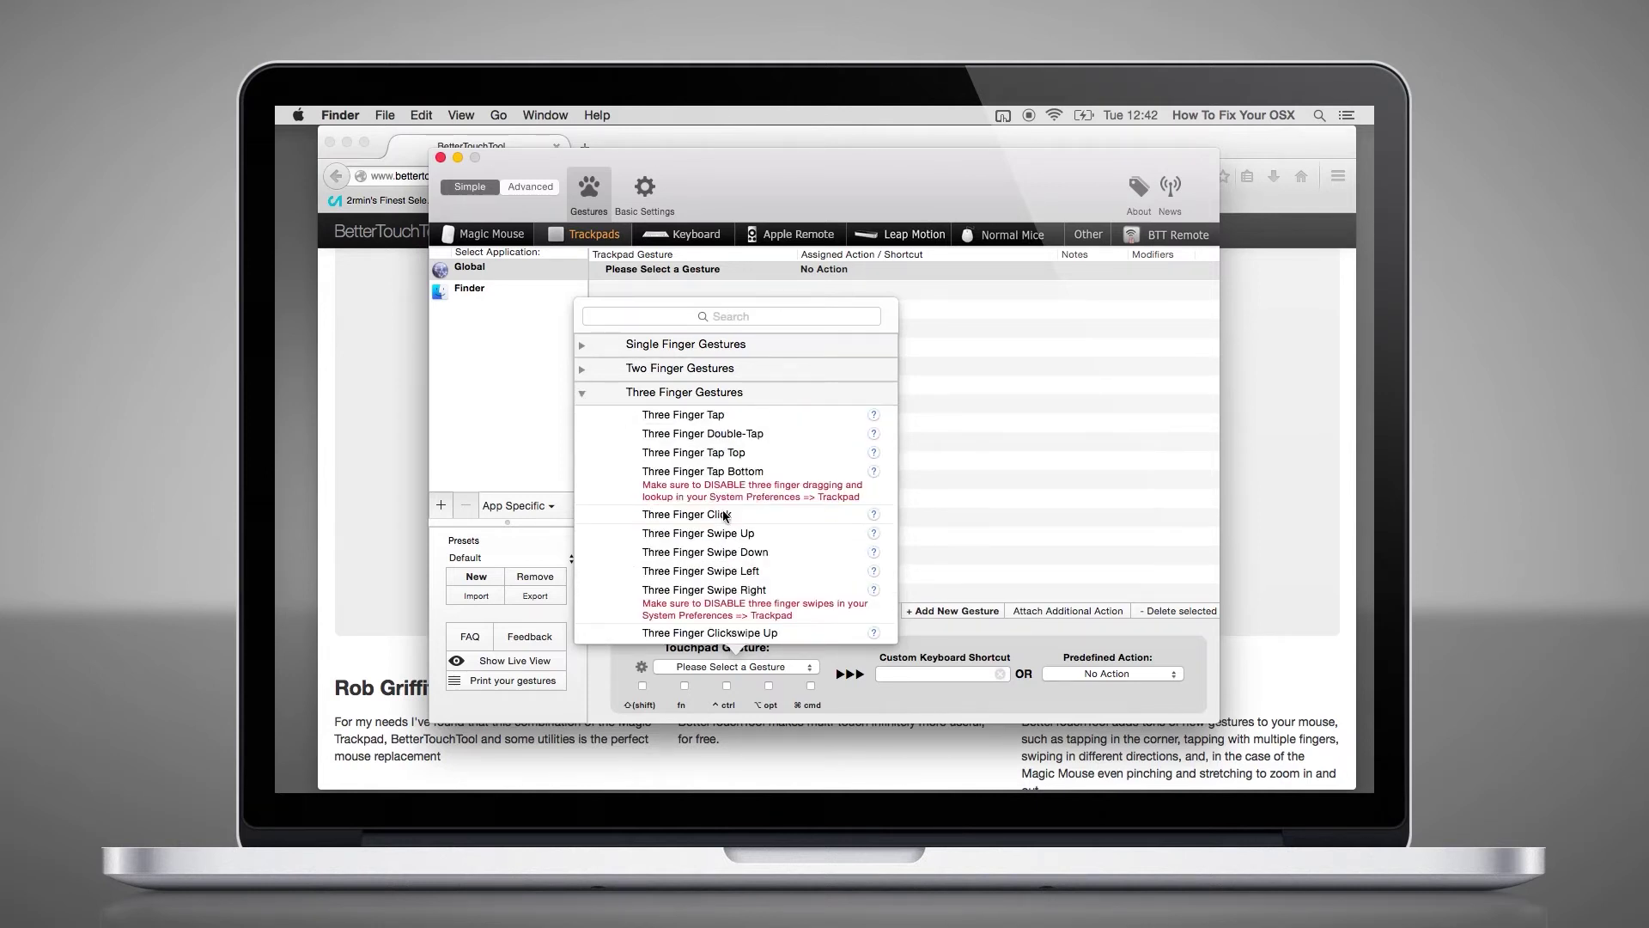
click(724, 543)
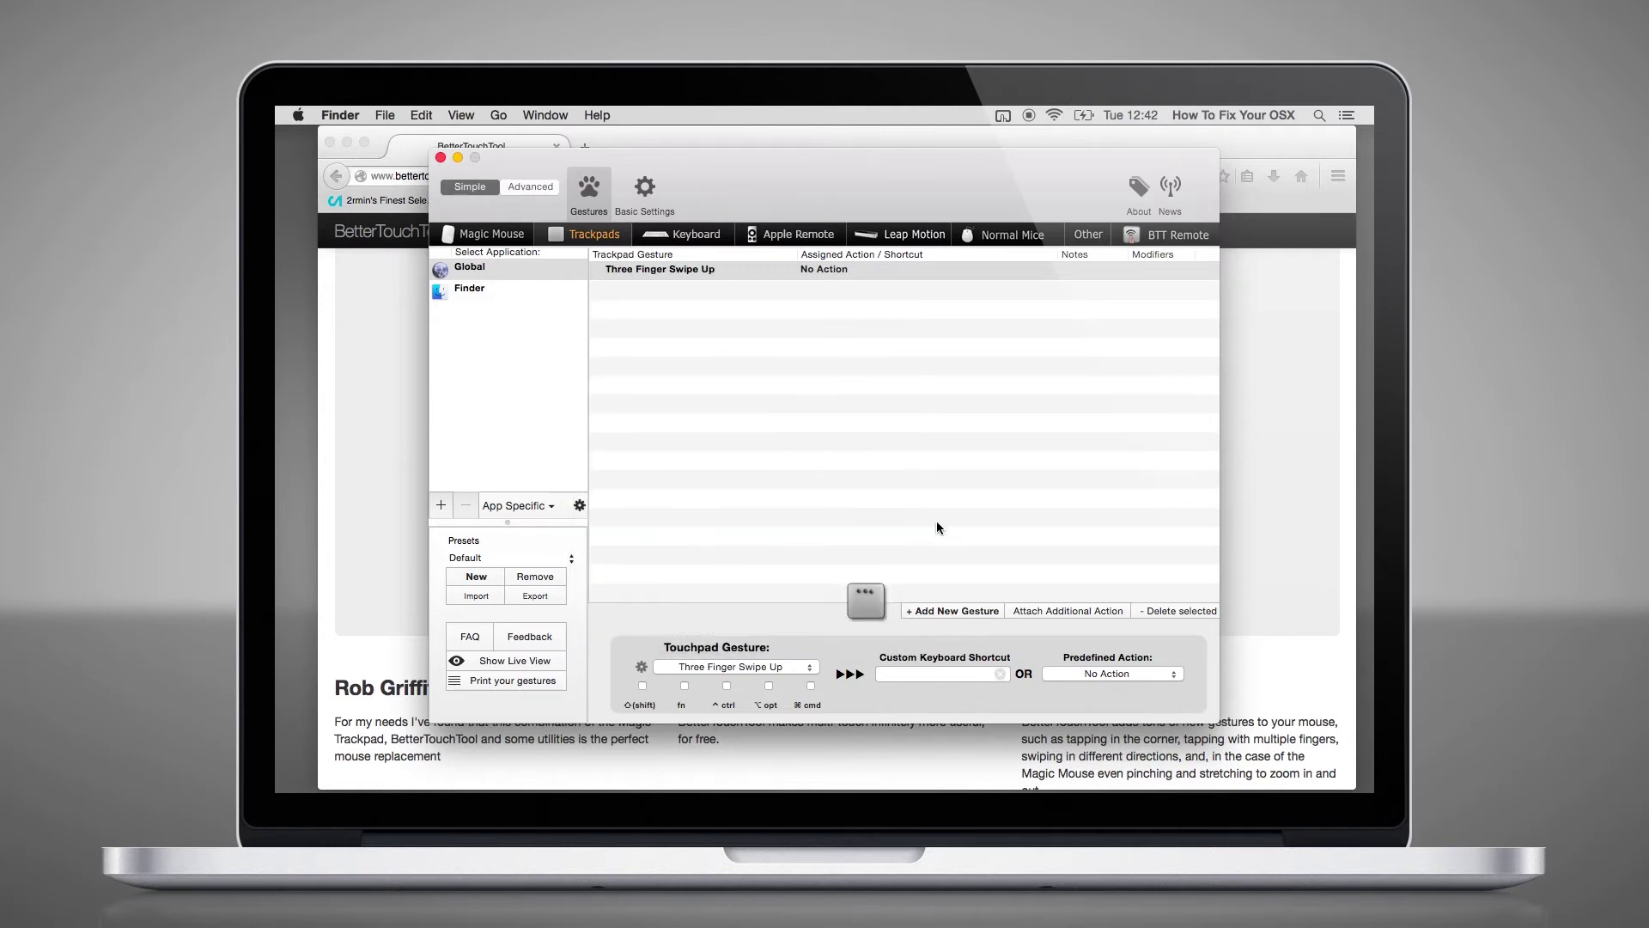
click(928, 673)
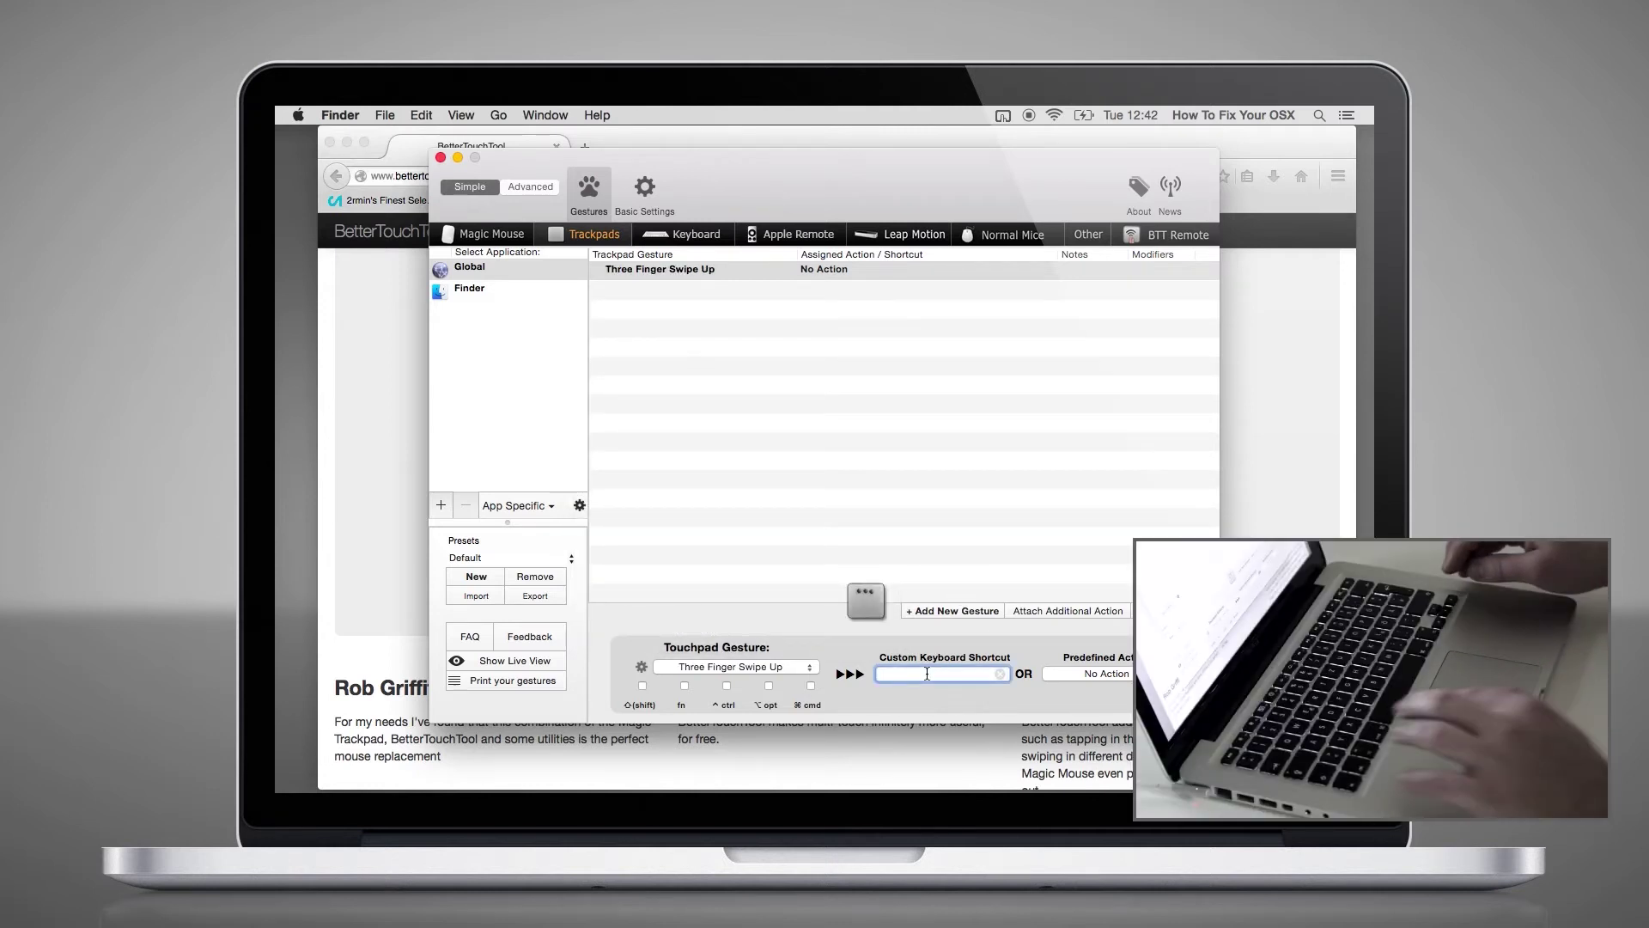
key(super+Up)
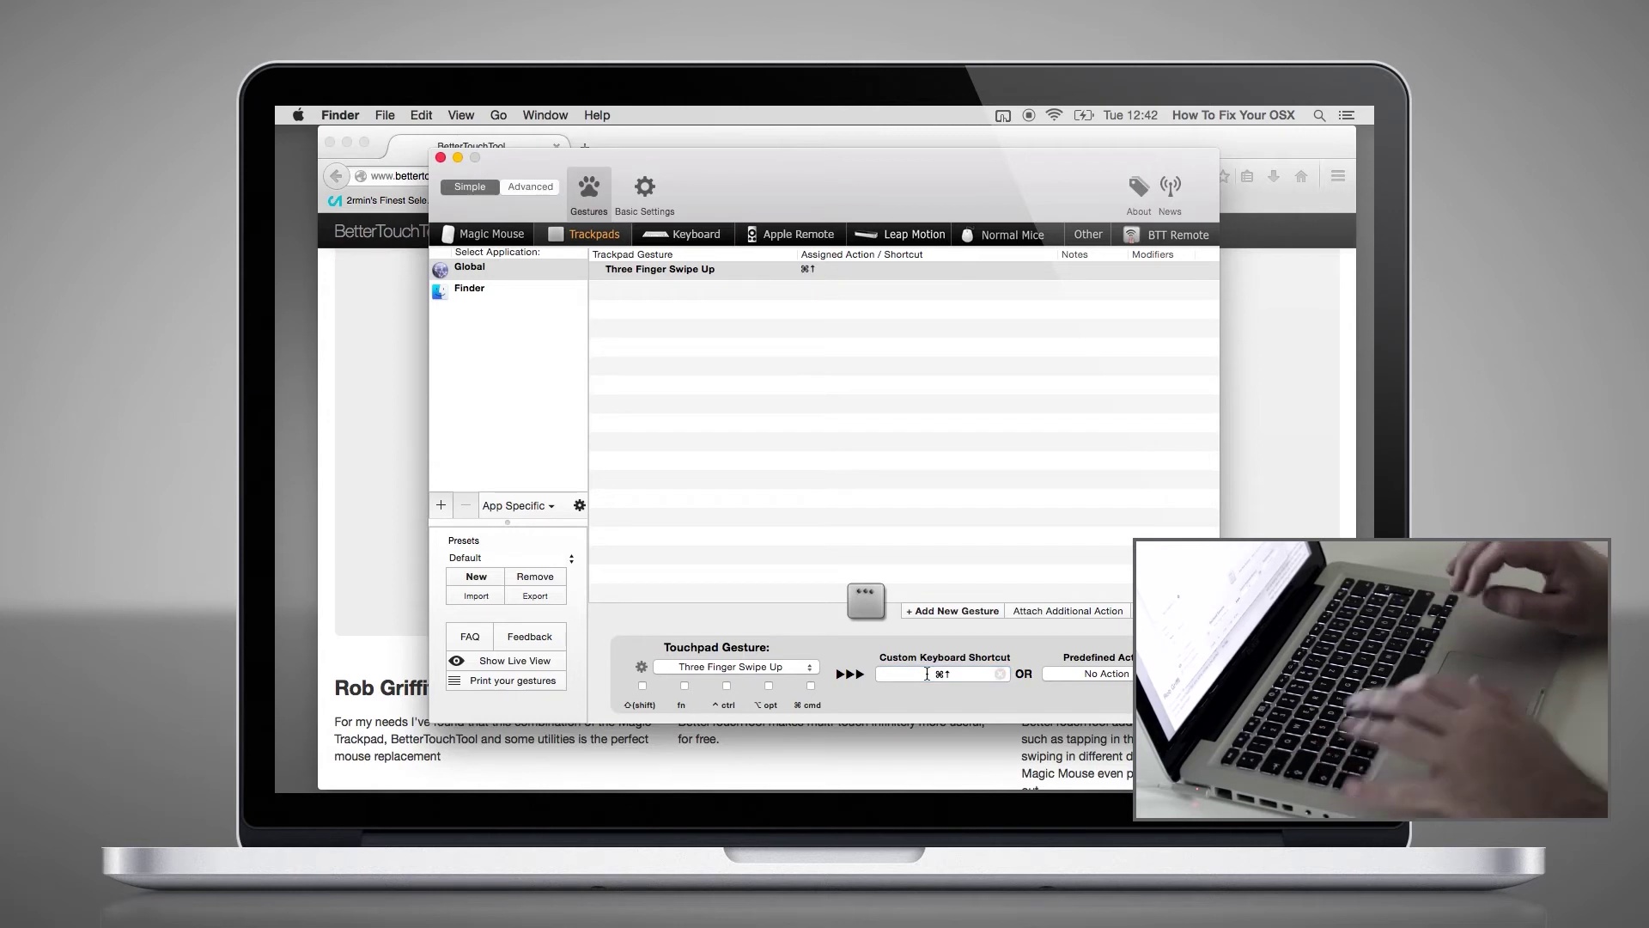
- Add a Three Finger Swipe Down gesture and record ⌘↓ as its custom keyboard shortcut
click(931, 613)
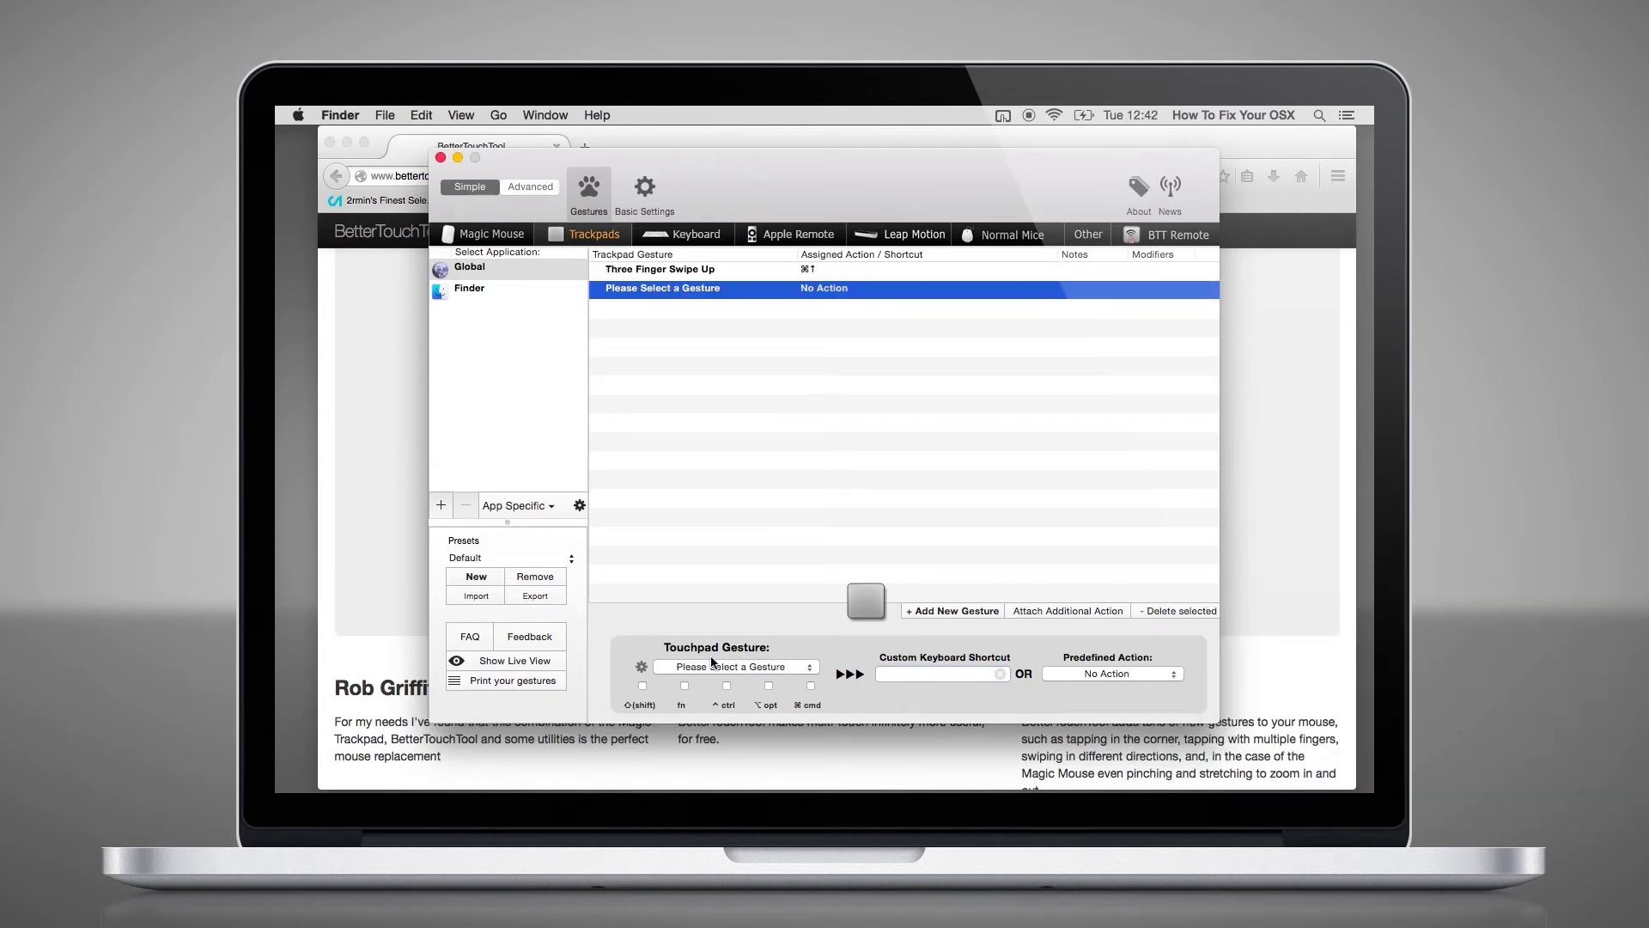
click(719, 667)
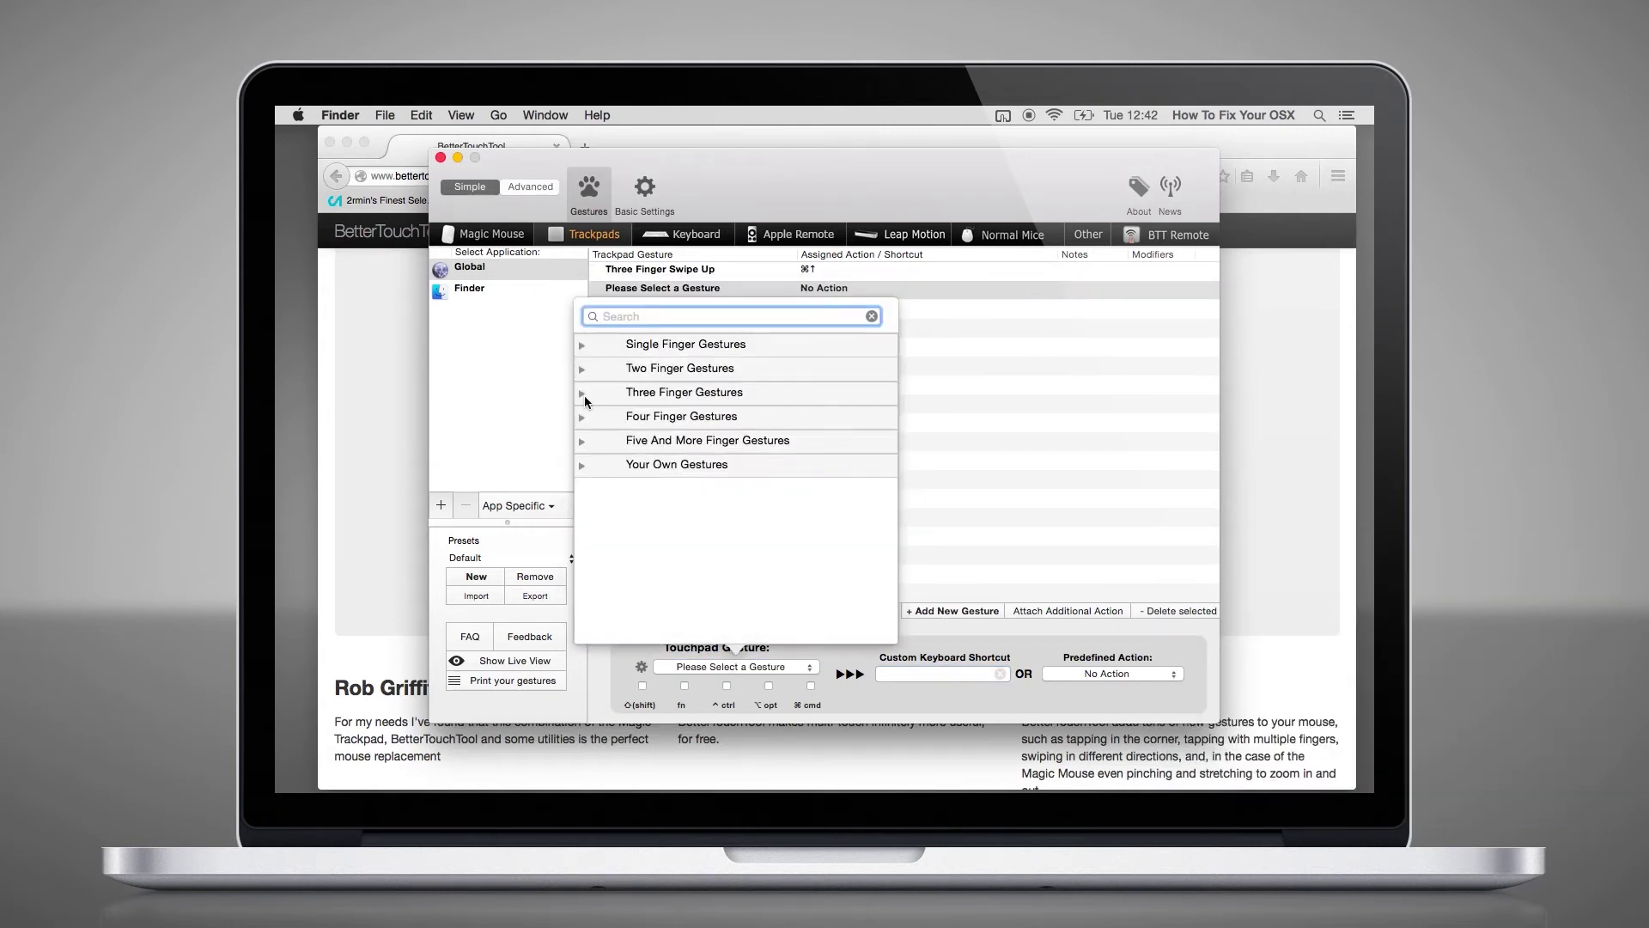
click(583, 394)
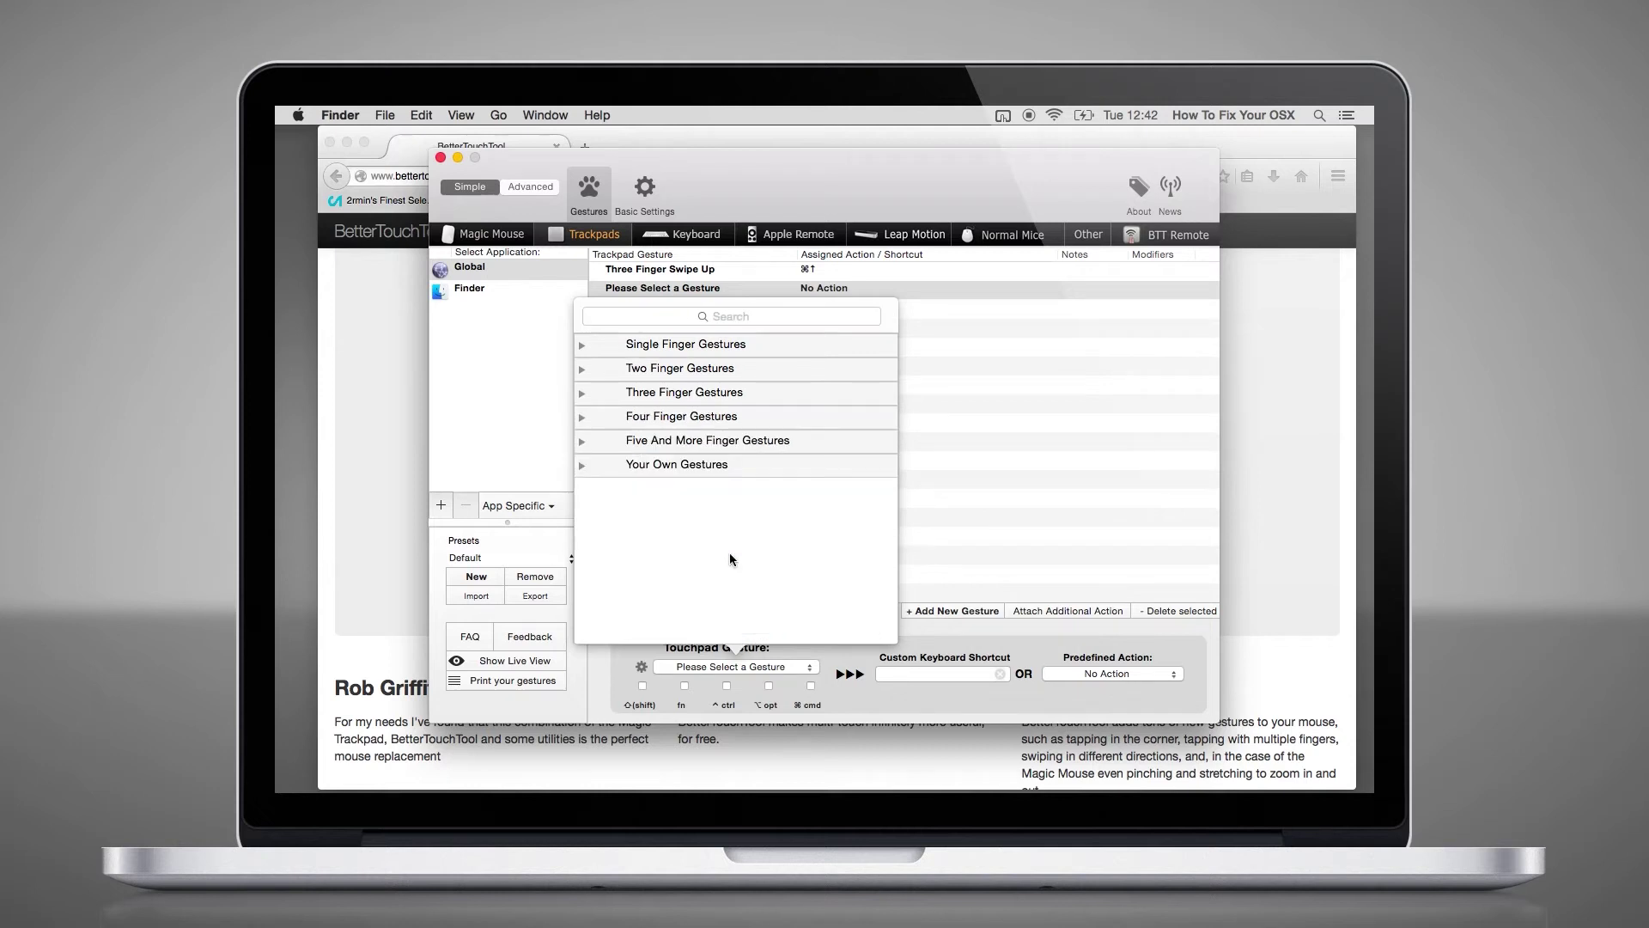
click(581, 392)
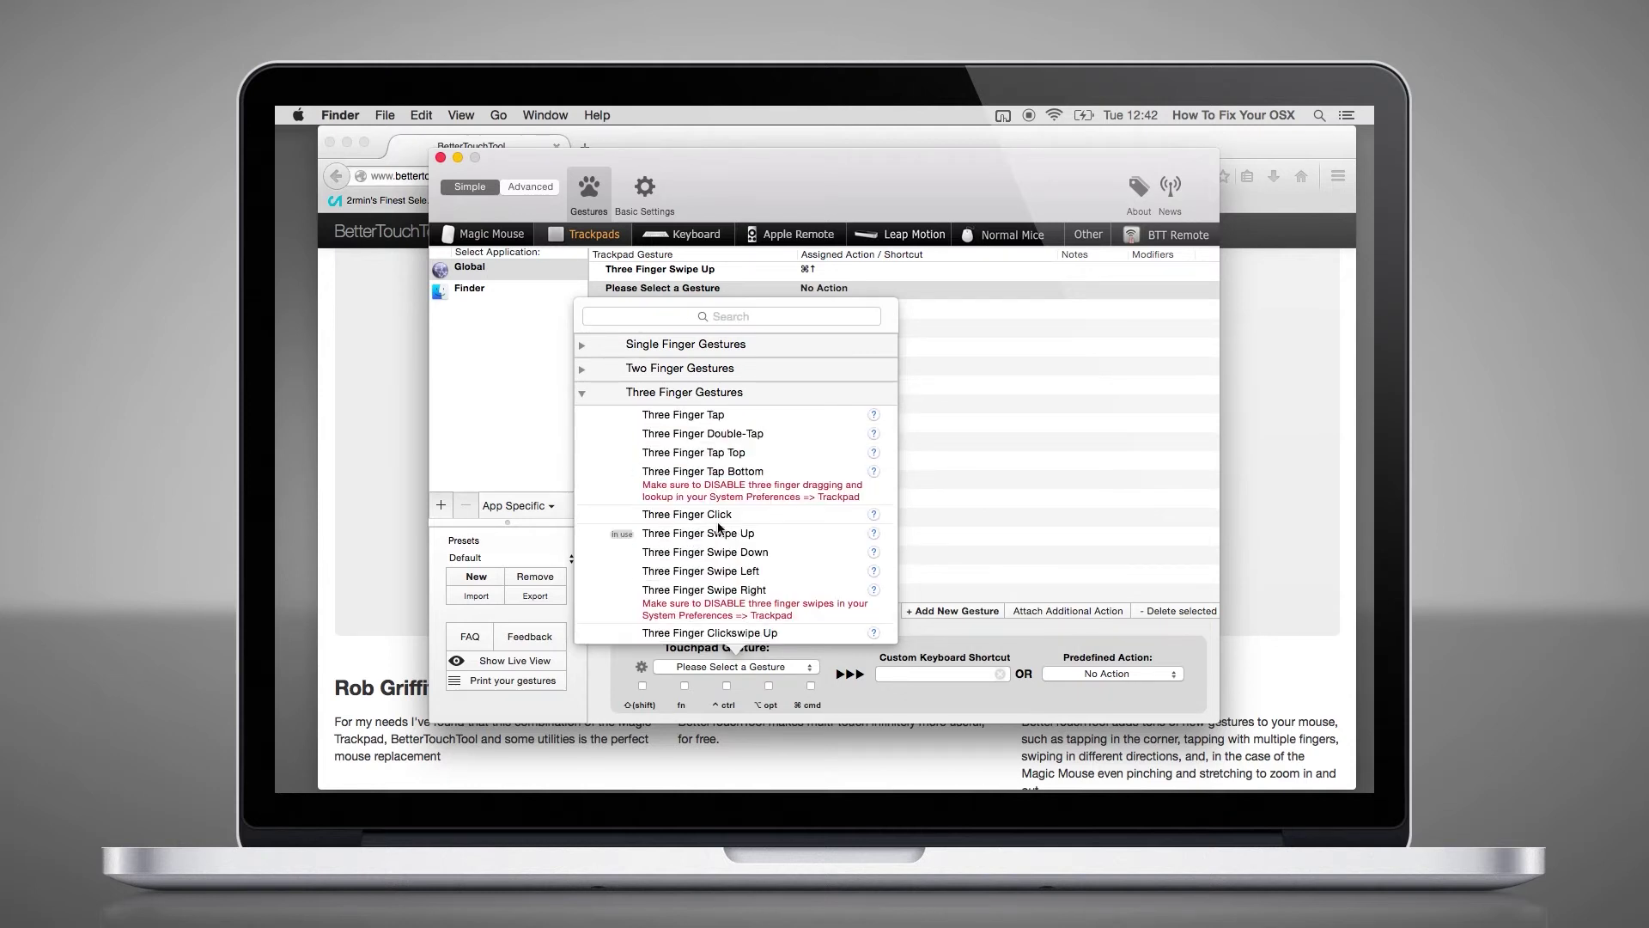
click(731, 555)
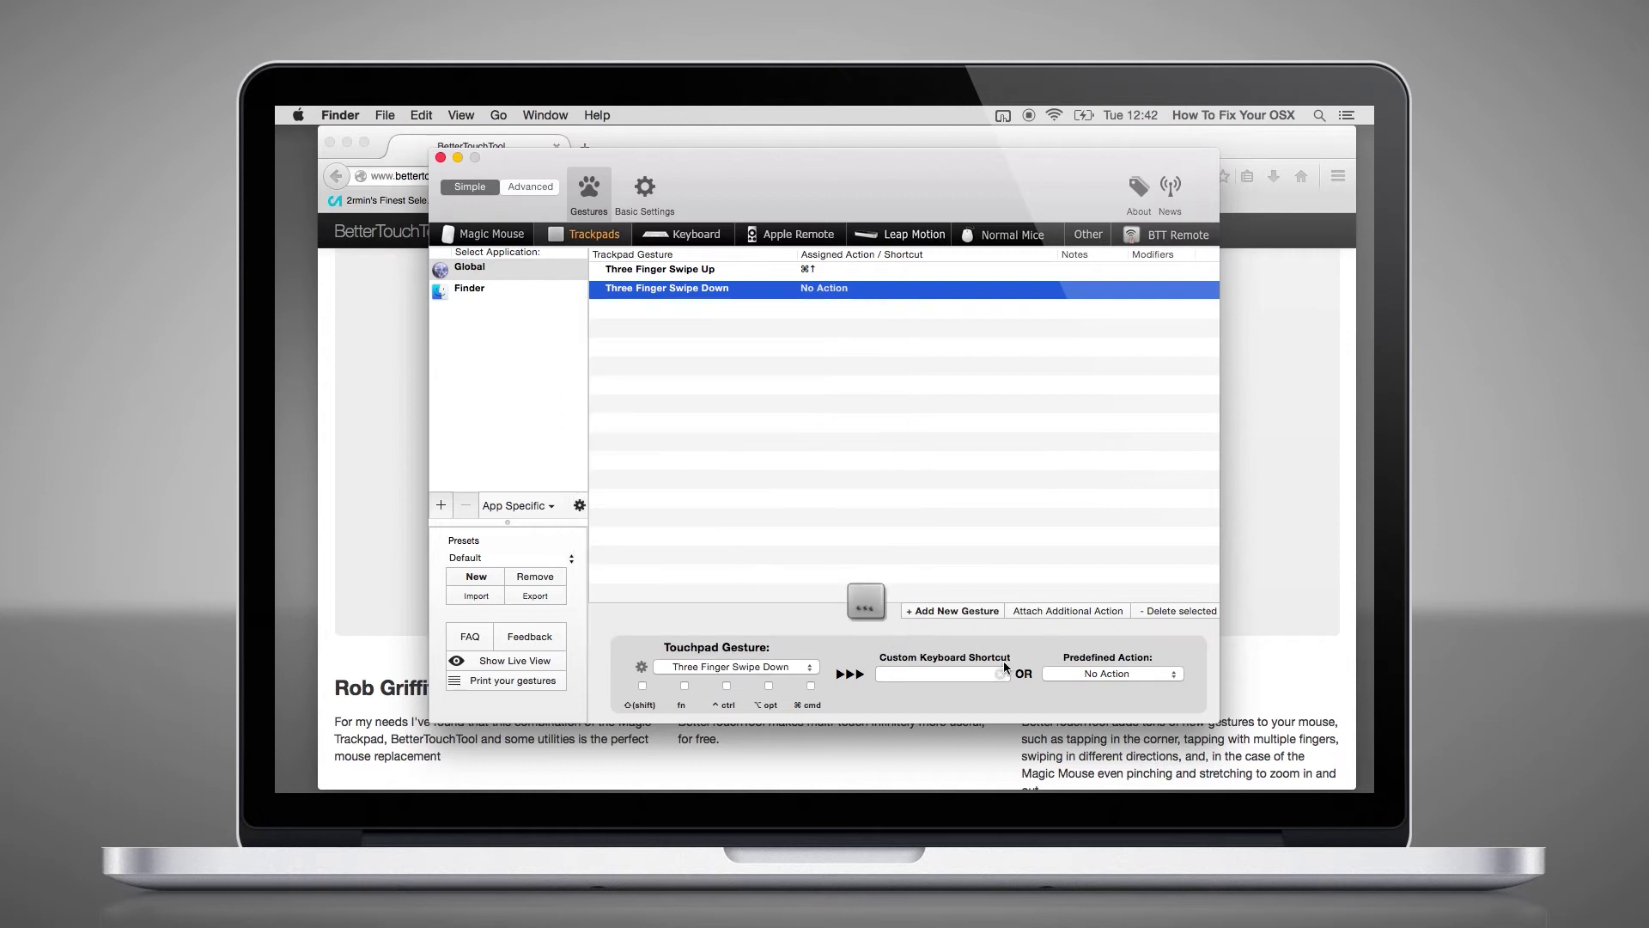
click(941, 672)
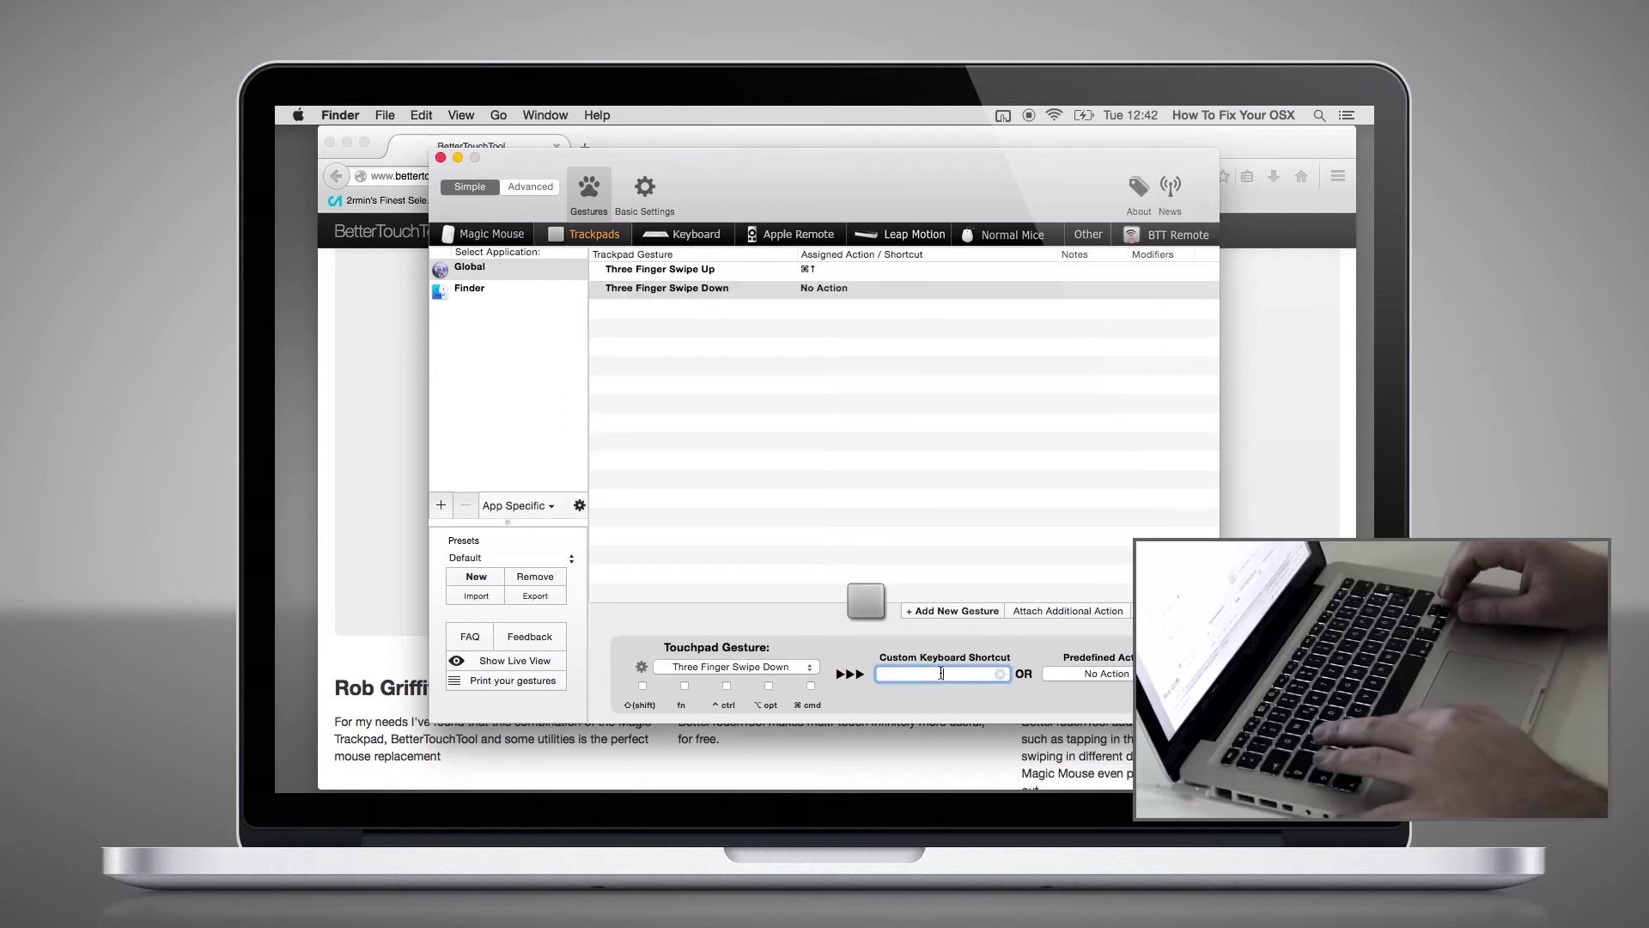
key(super+Down)
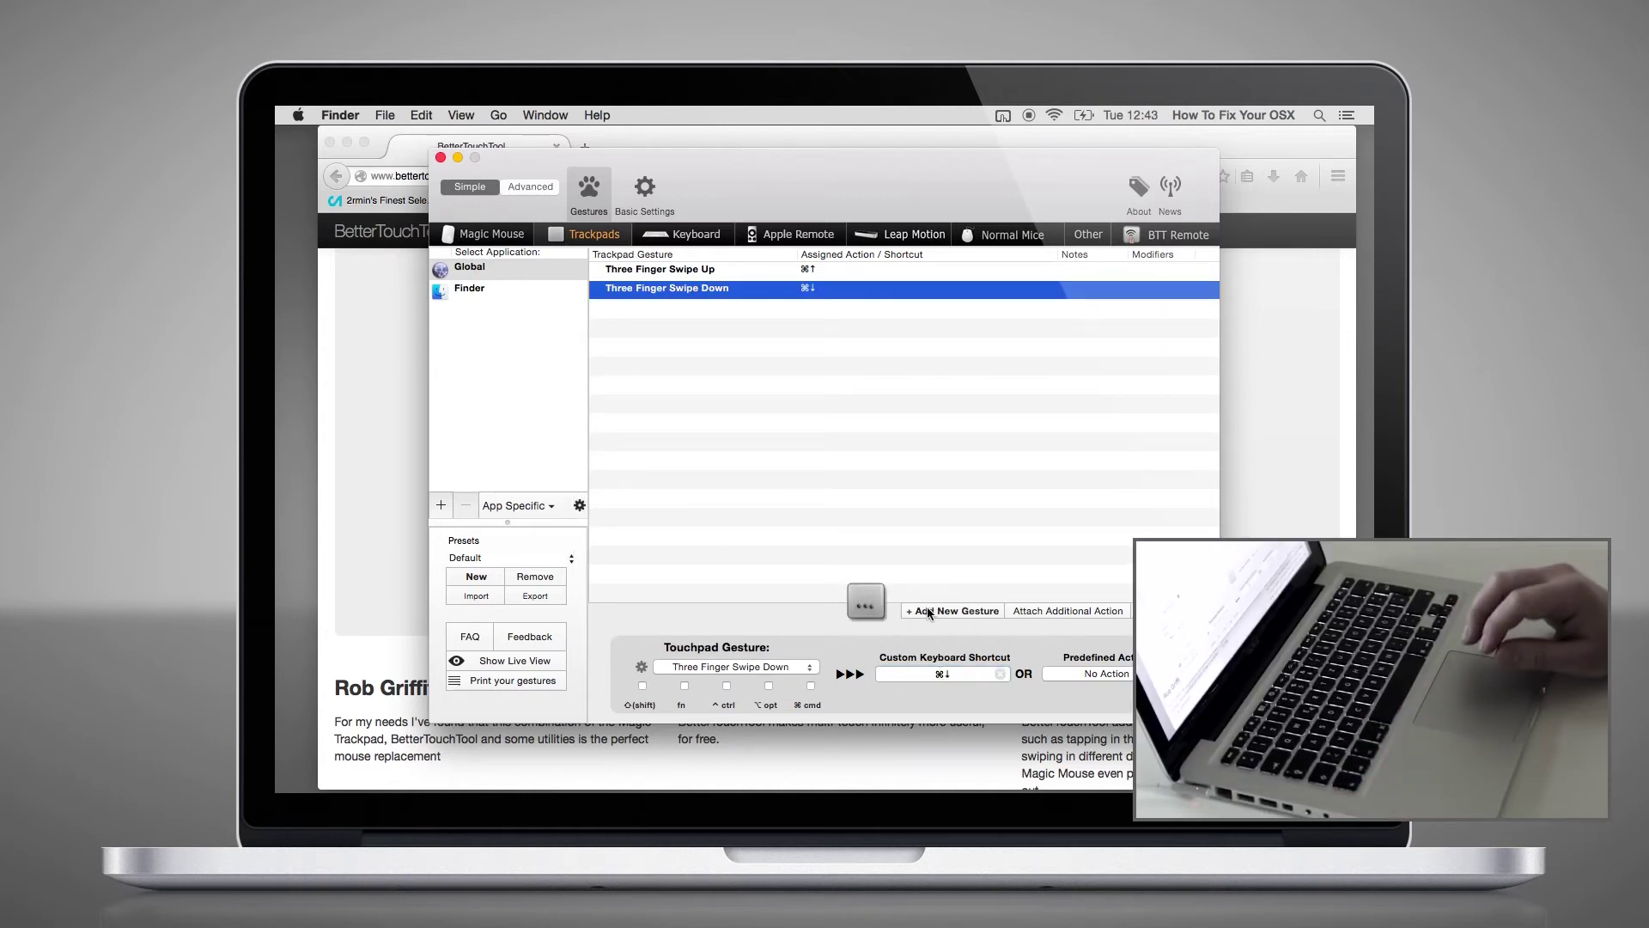
- Add a Four Finger Swipe Up gesture and record ⌘W as its custom keyboard shortcut
click(927, 608)
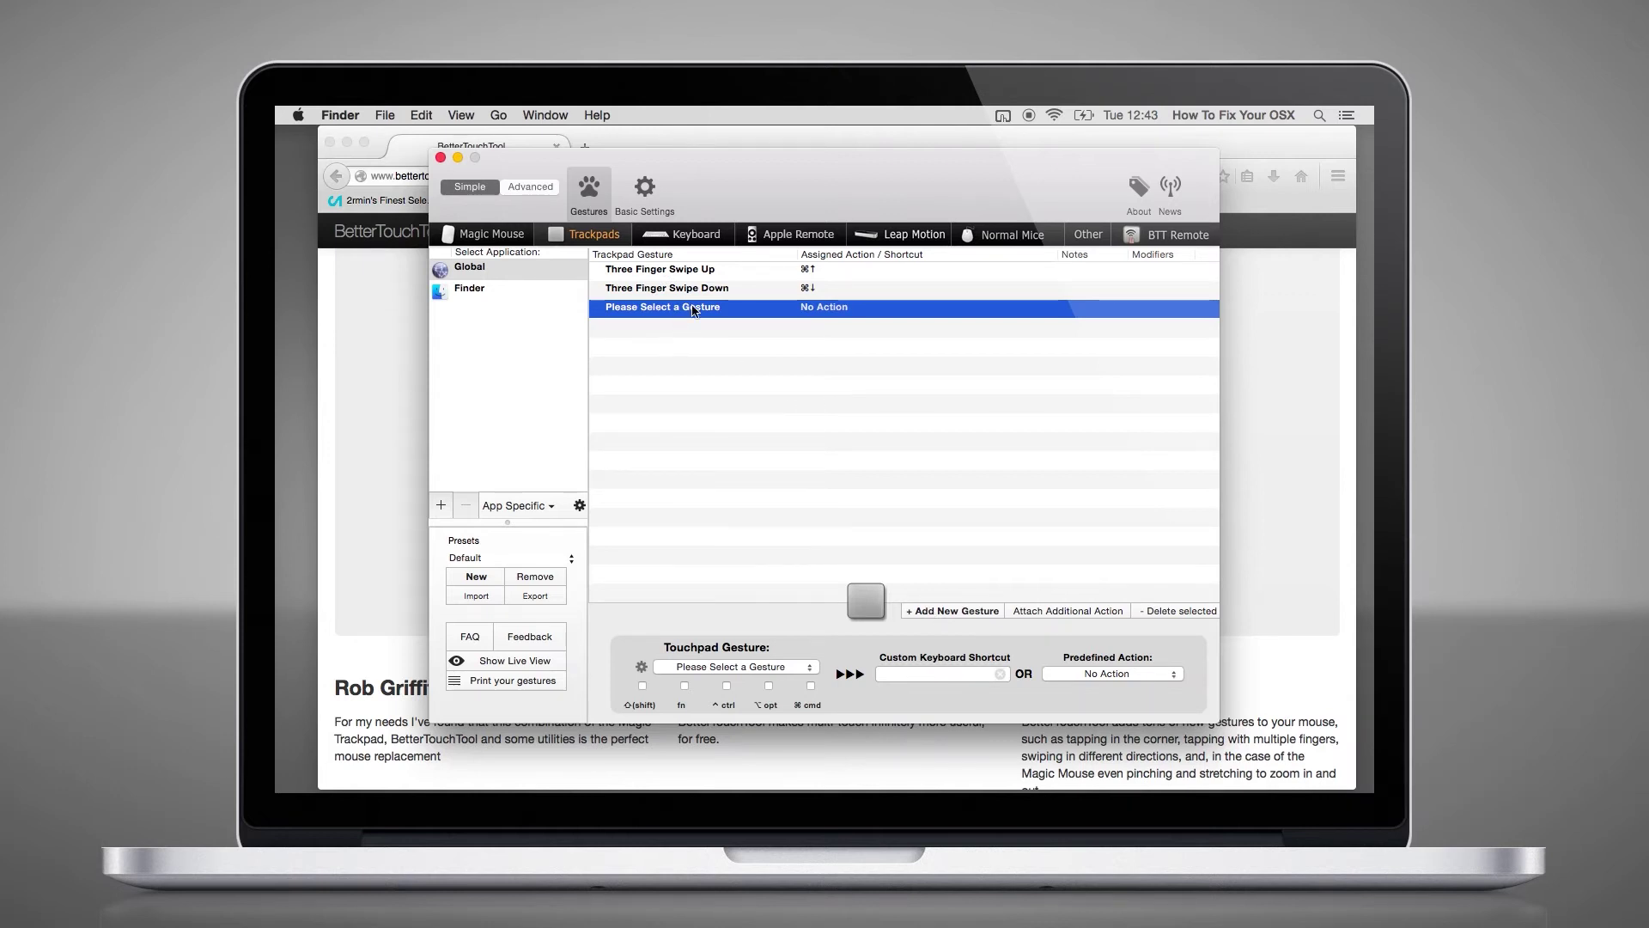
click(696, 664)
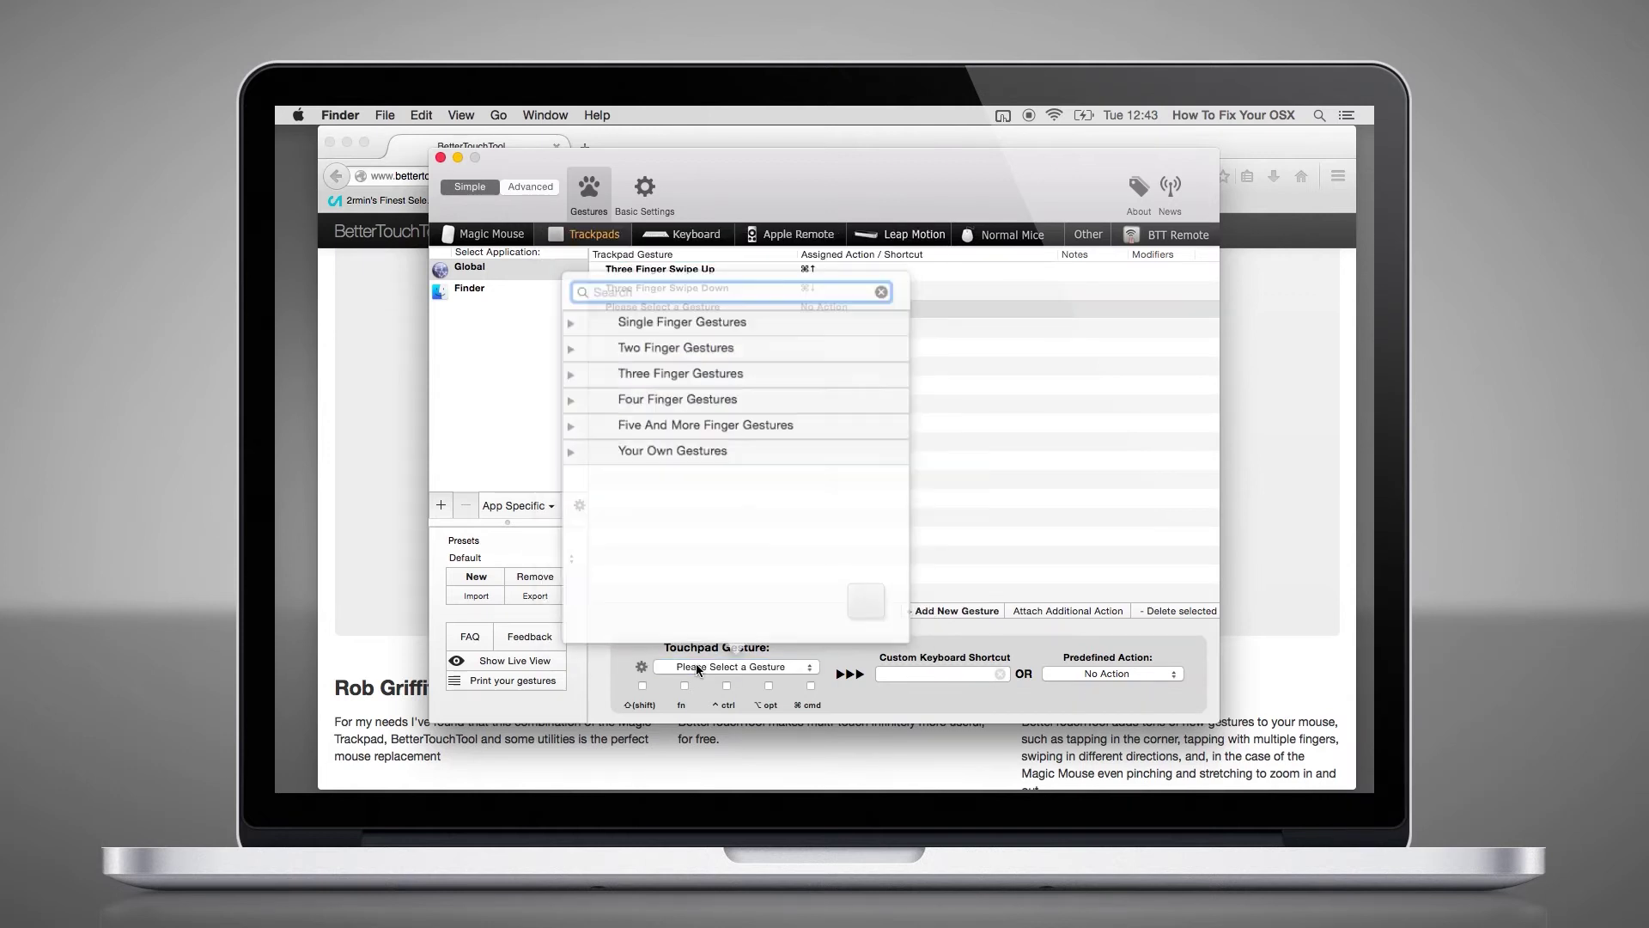
click(581, 417)
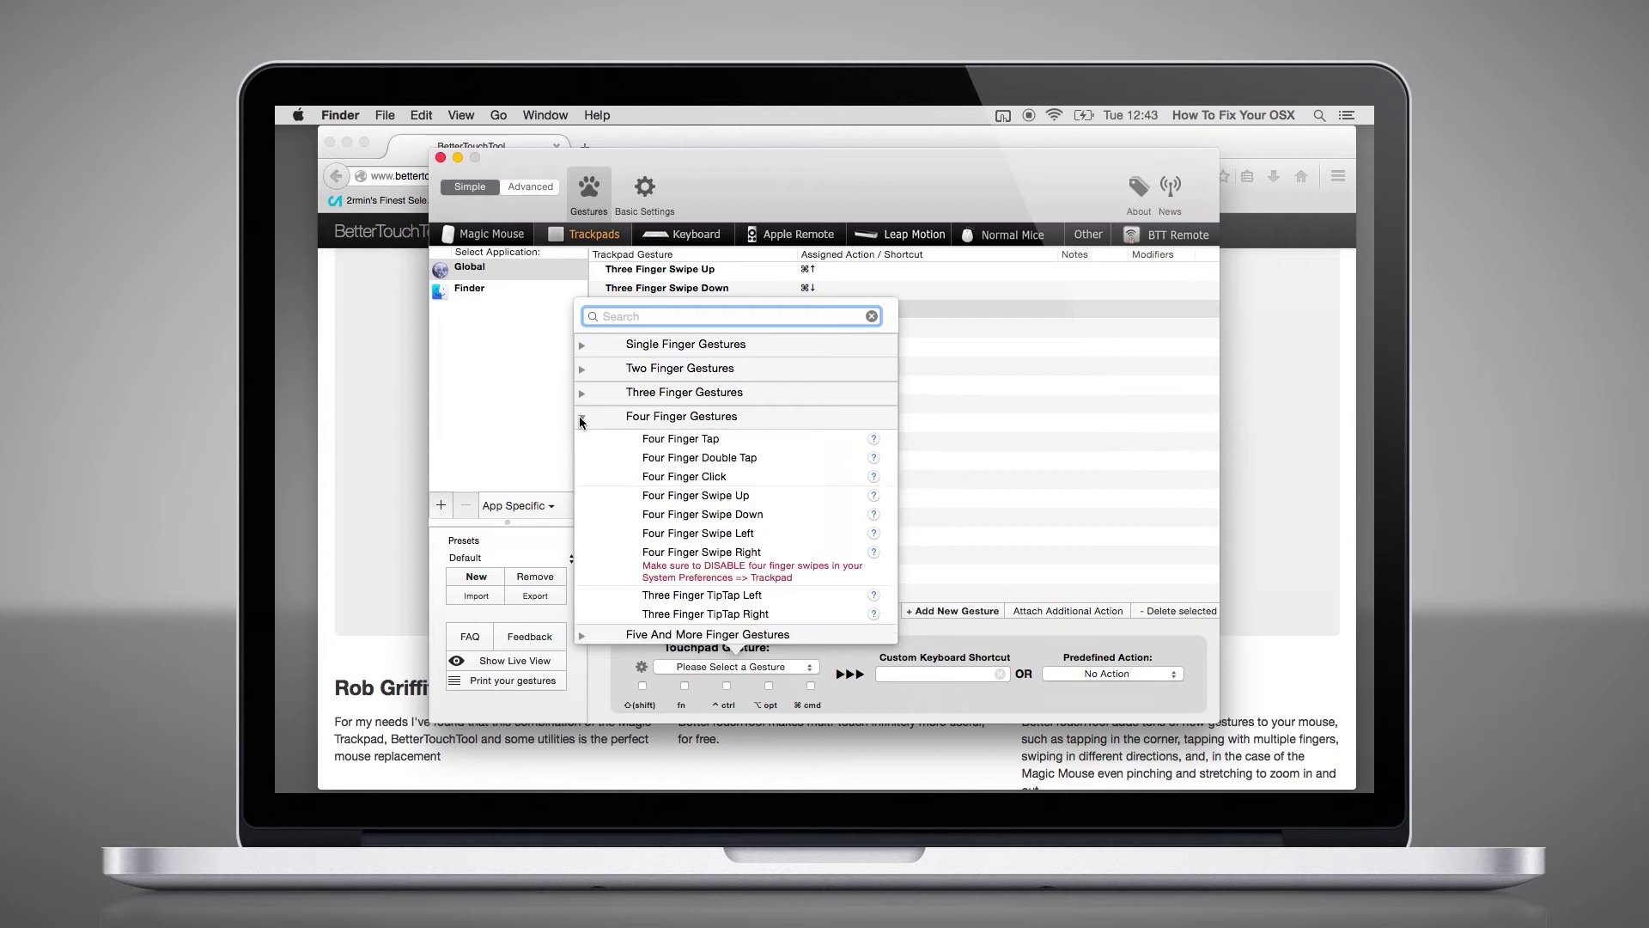
click(696, 496)
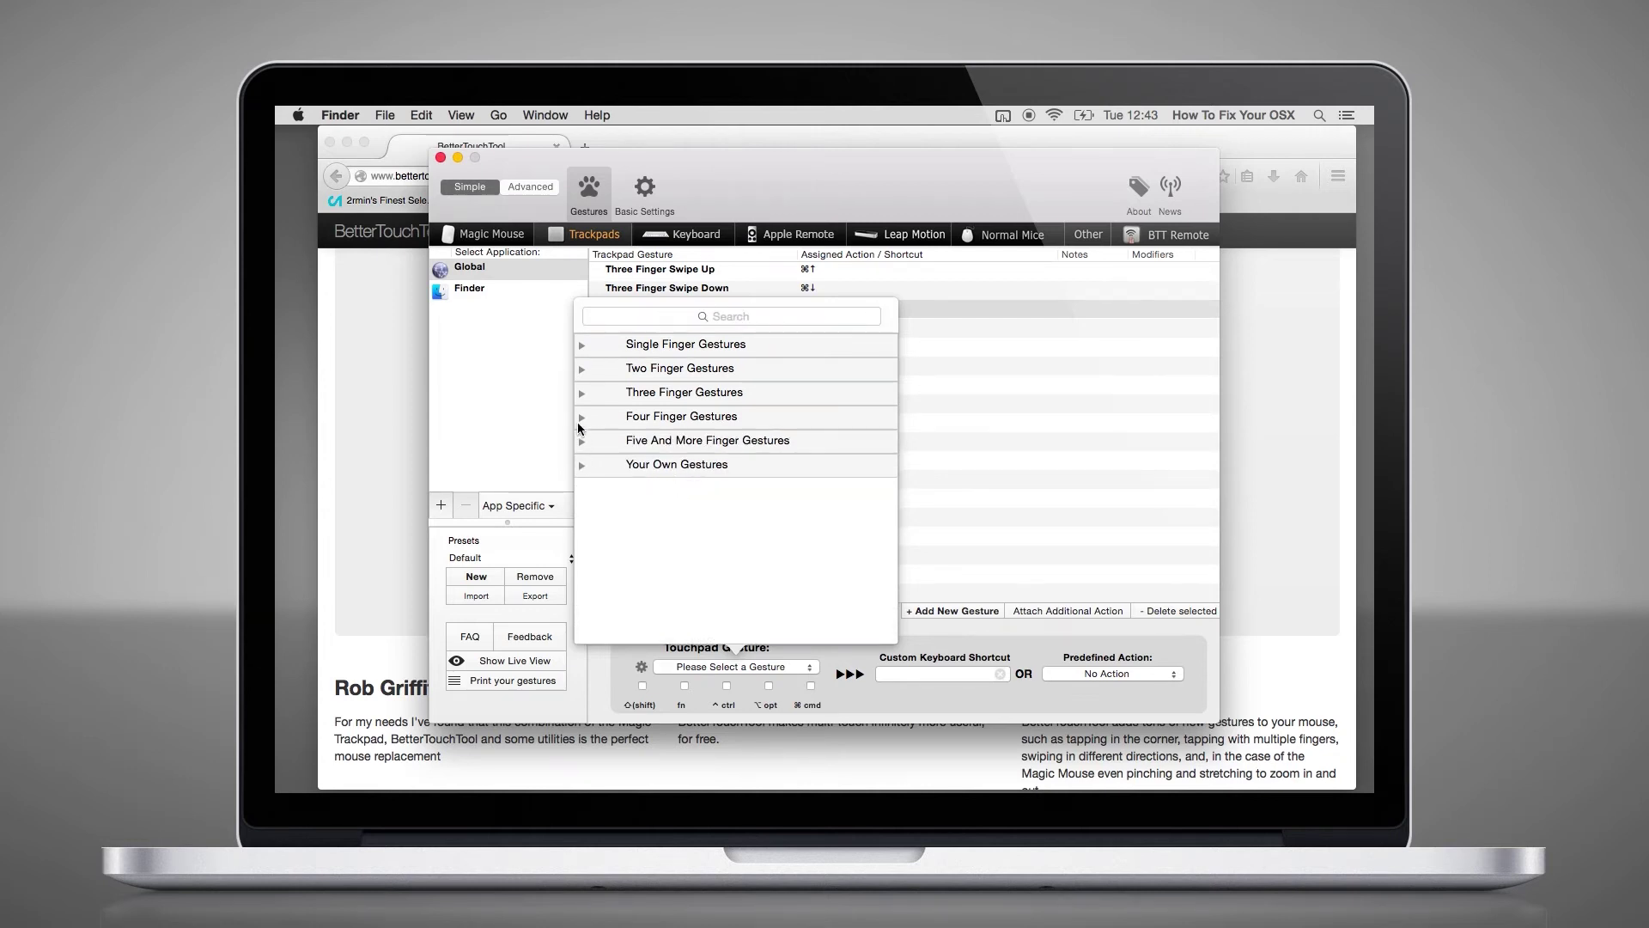
click(582, 416)
click(684, 497)
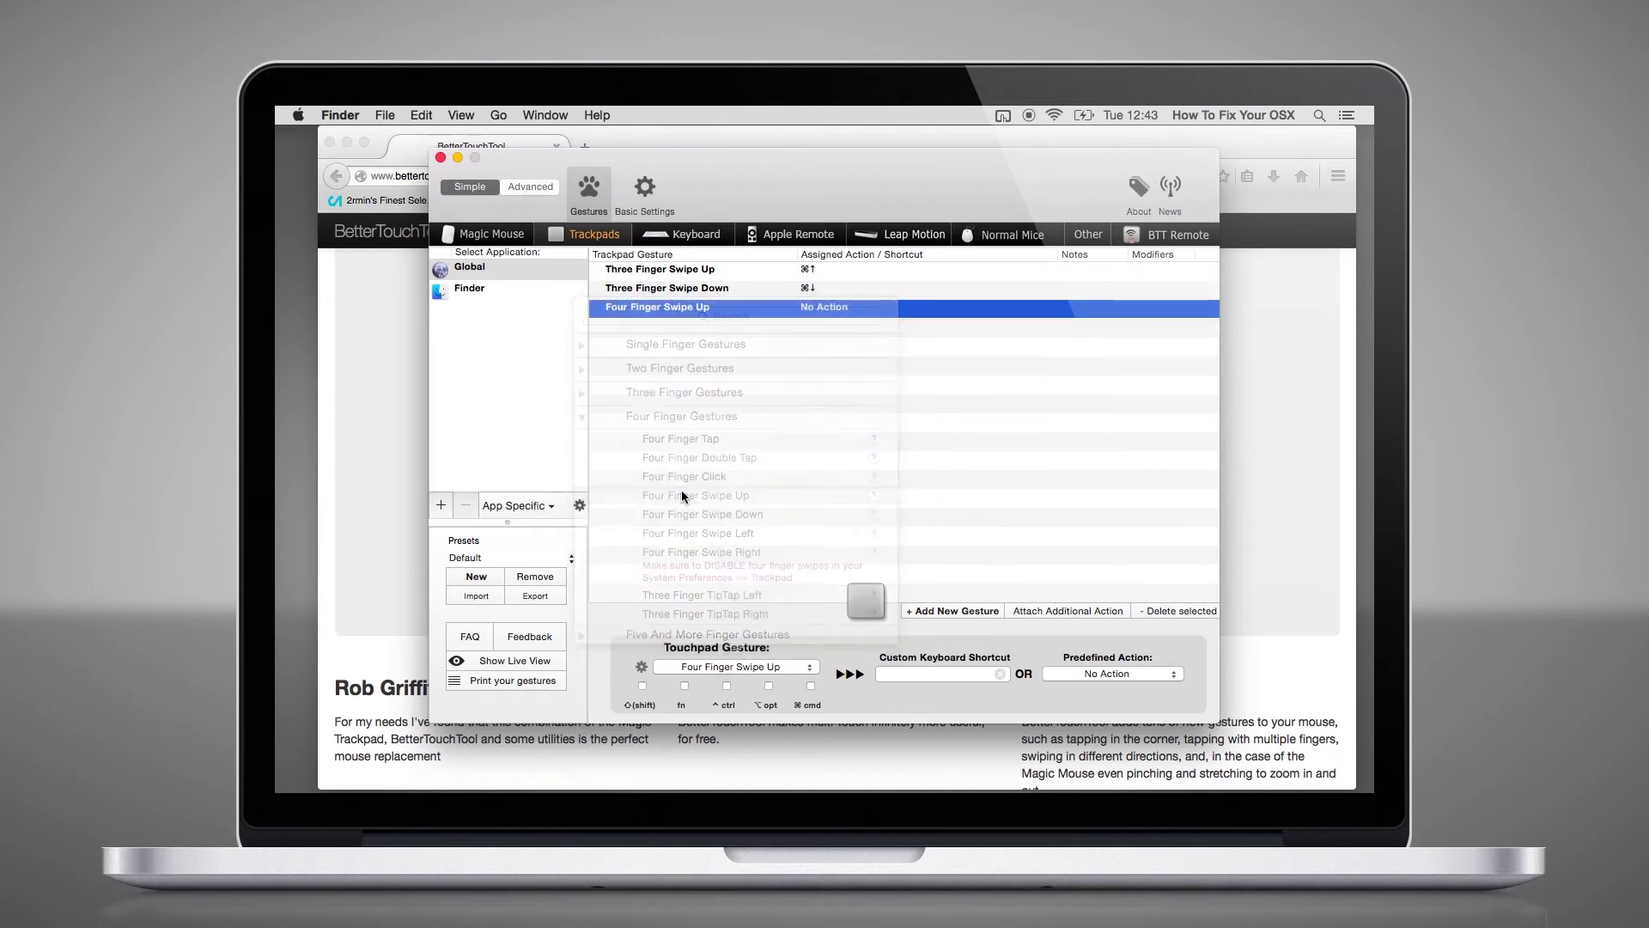
click(917, 674)
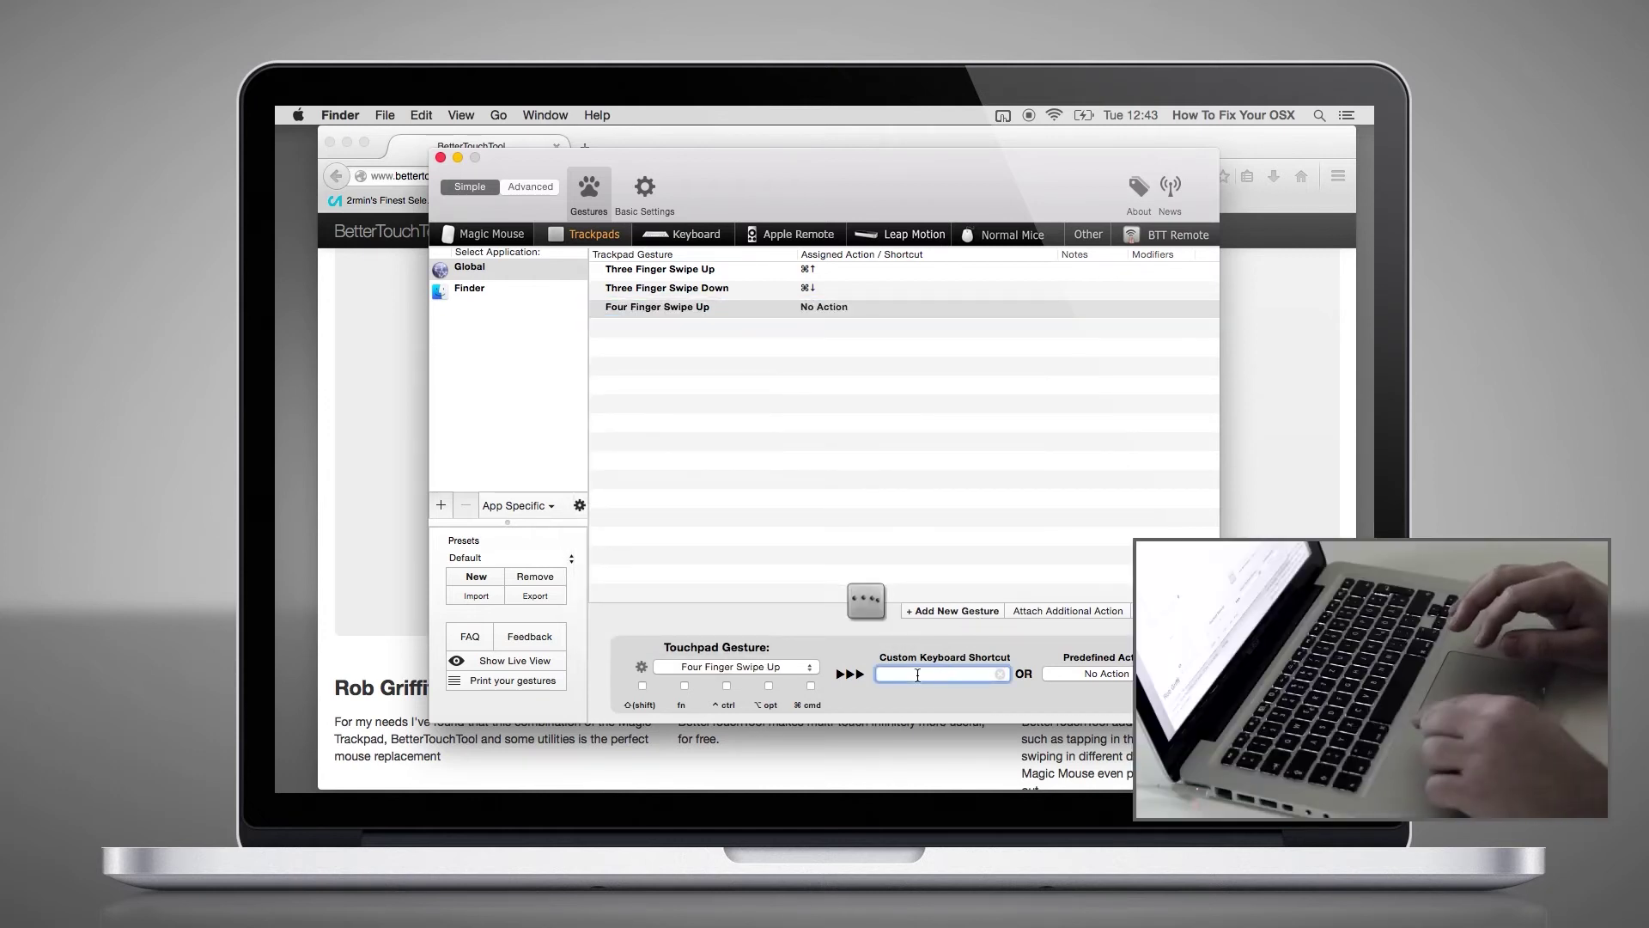
key(cmd+w)
text(⌘W)
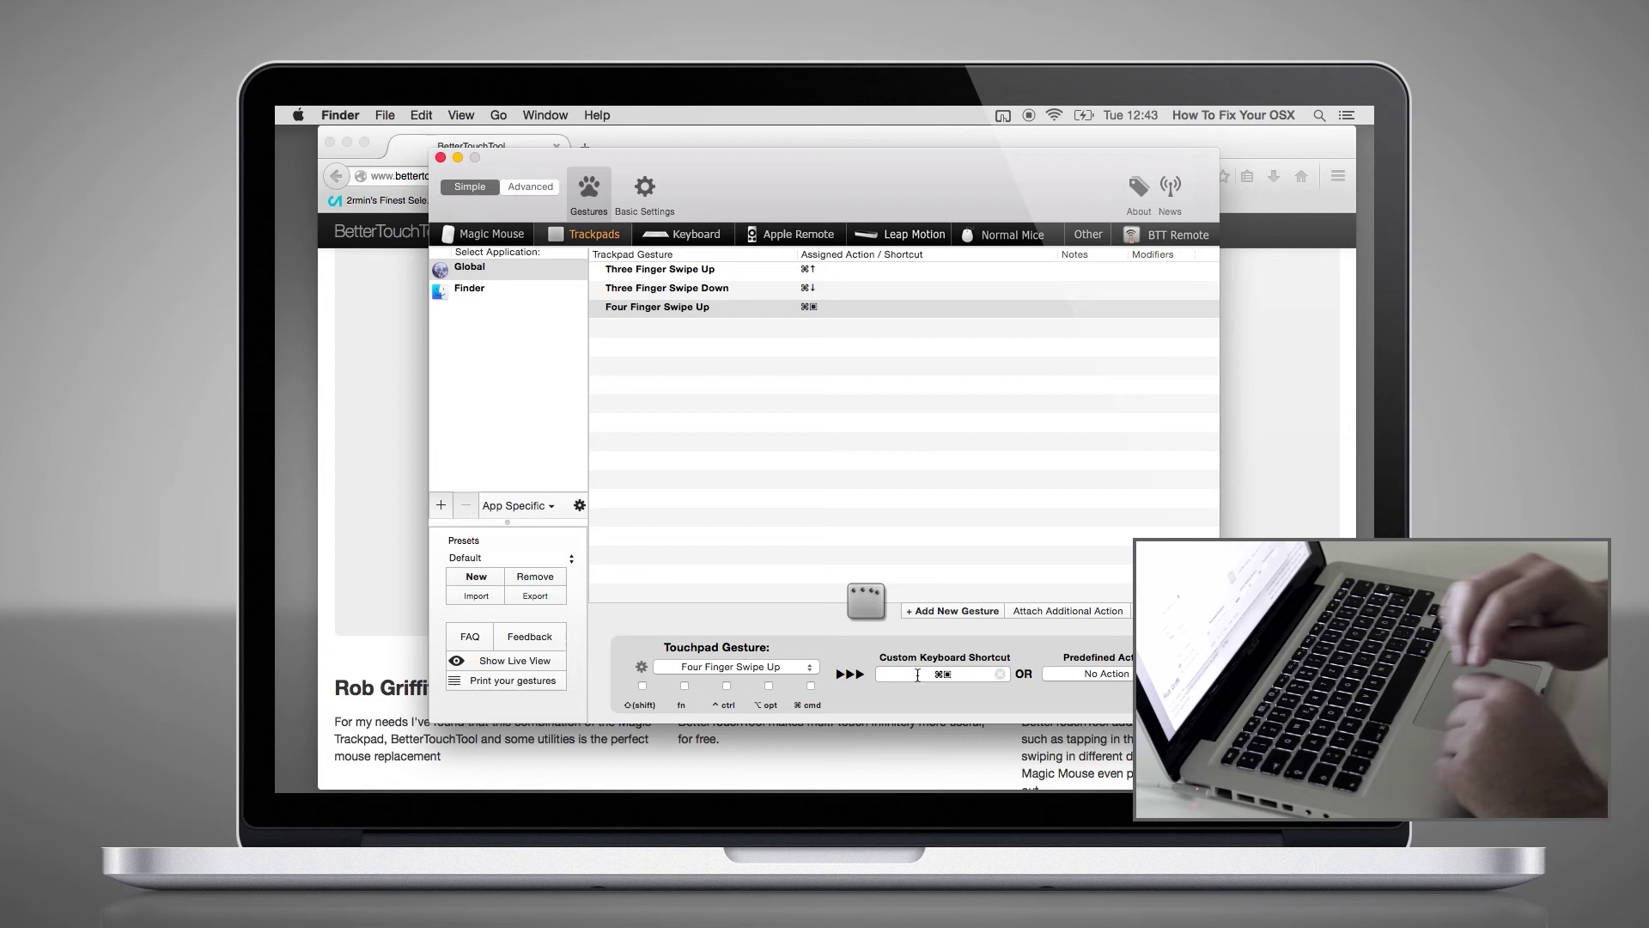
- Add a Four Finger Swipe Down gesture and bring up the predefined actions to assign Mission Control
click(941, 609)
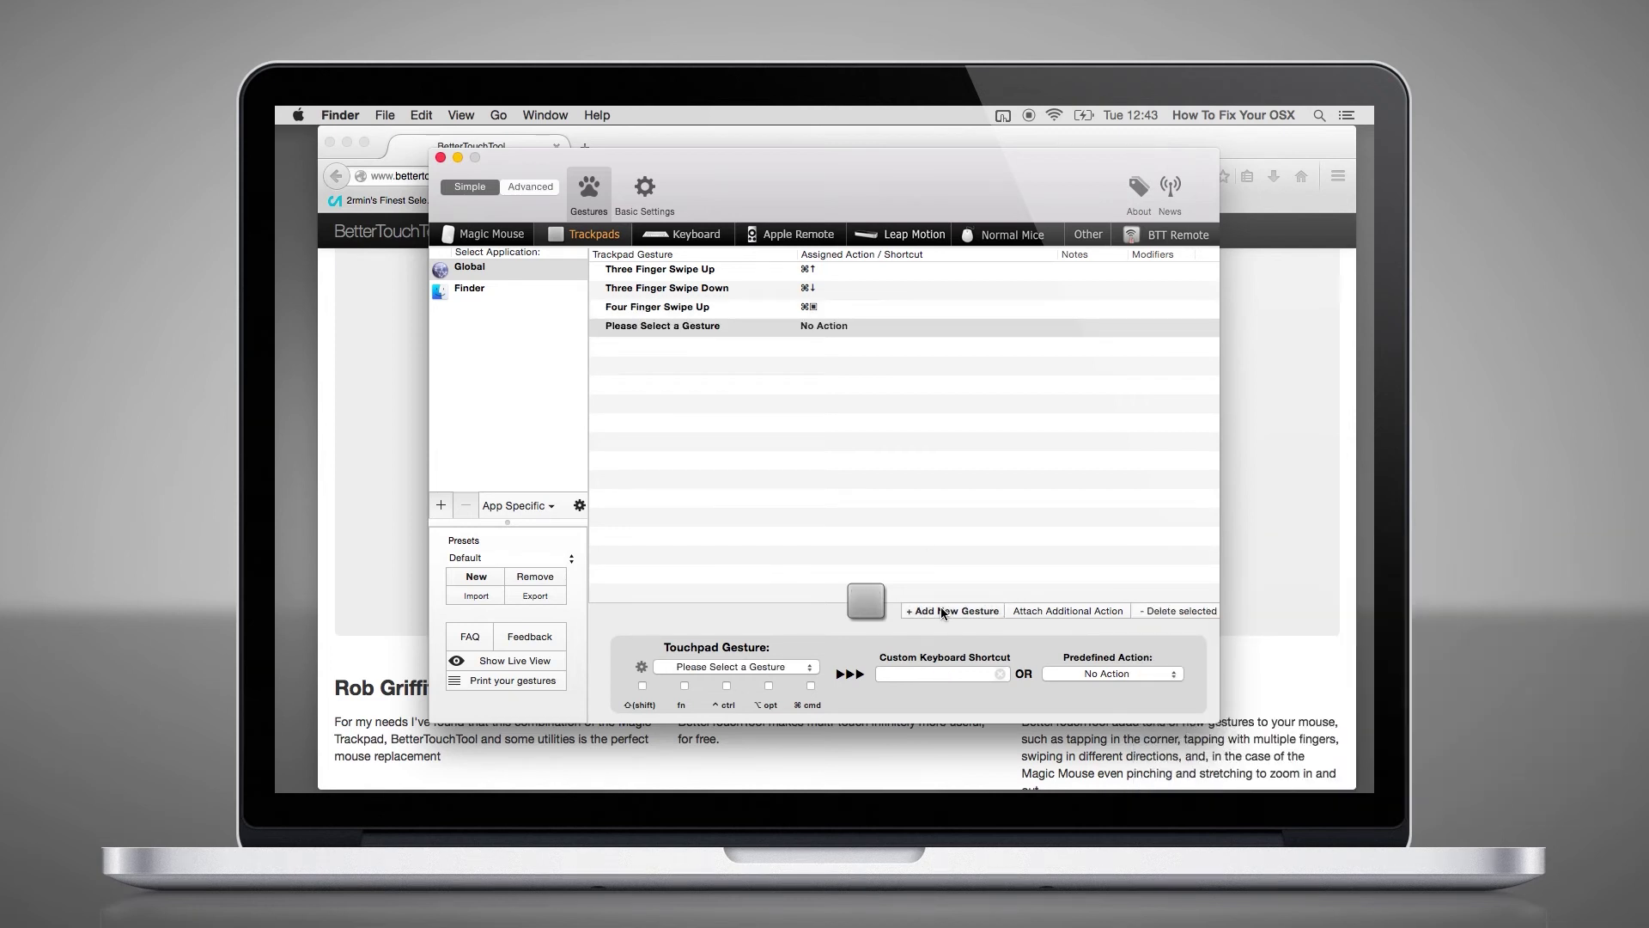
click(746, 666)
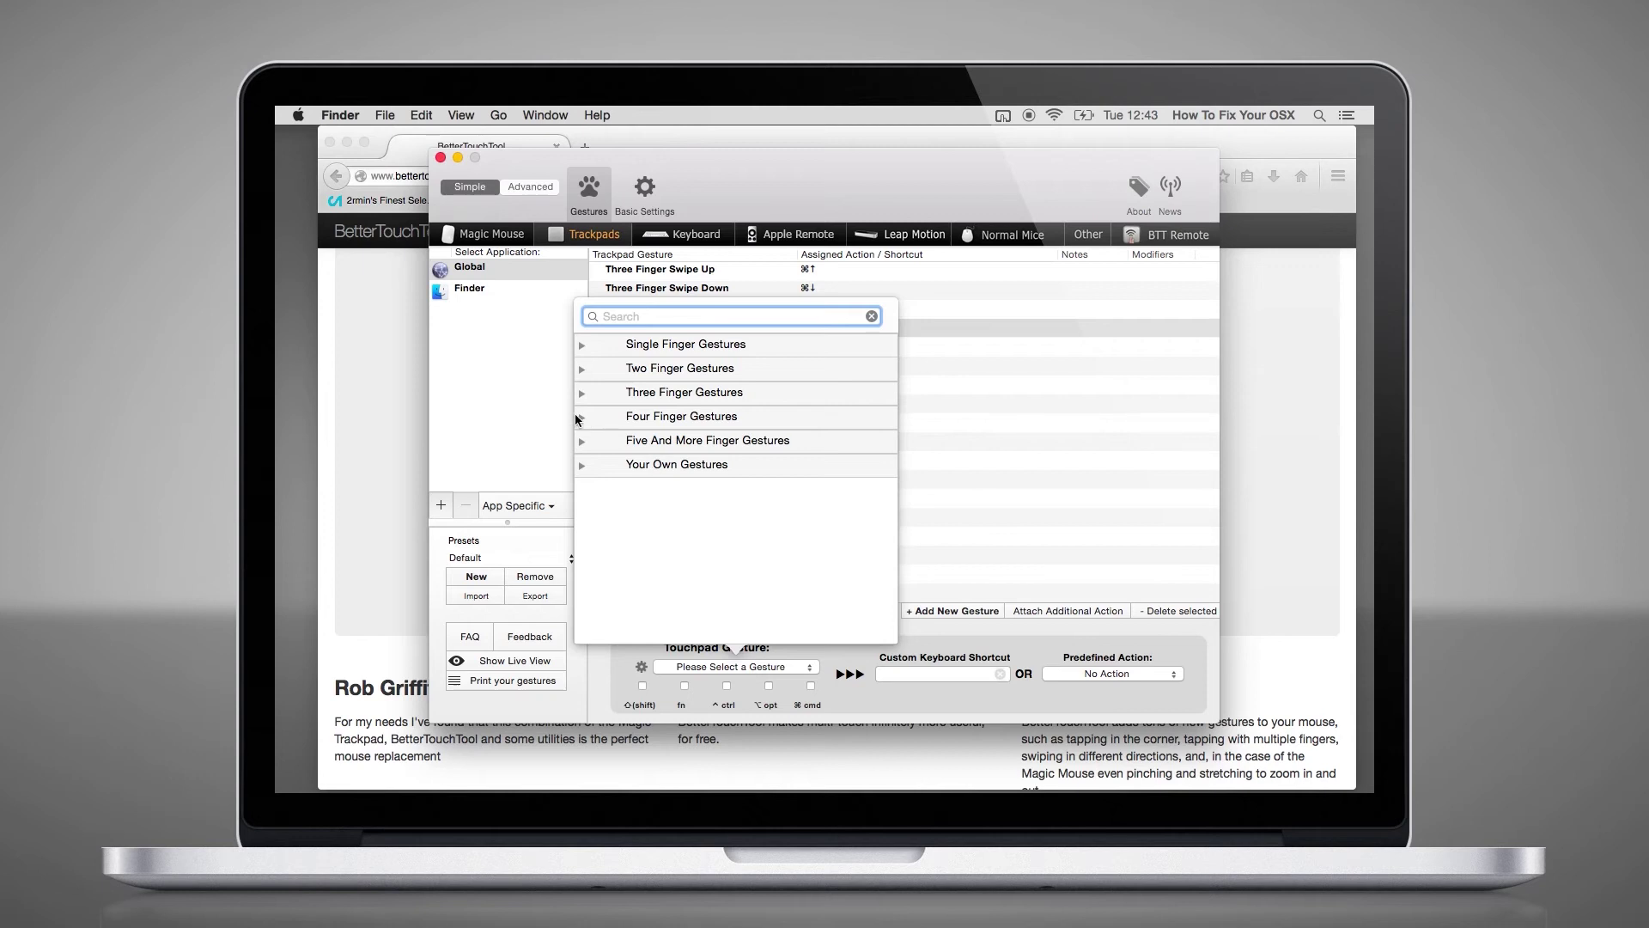
click(582, 417)
click(701, 515)
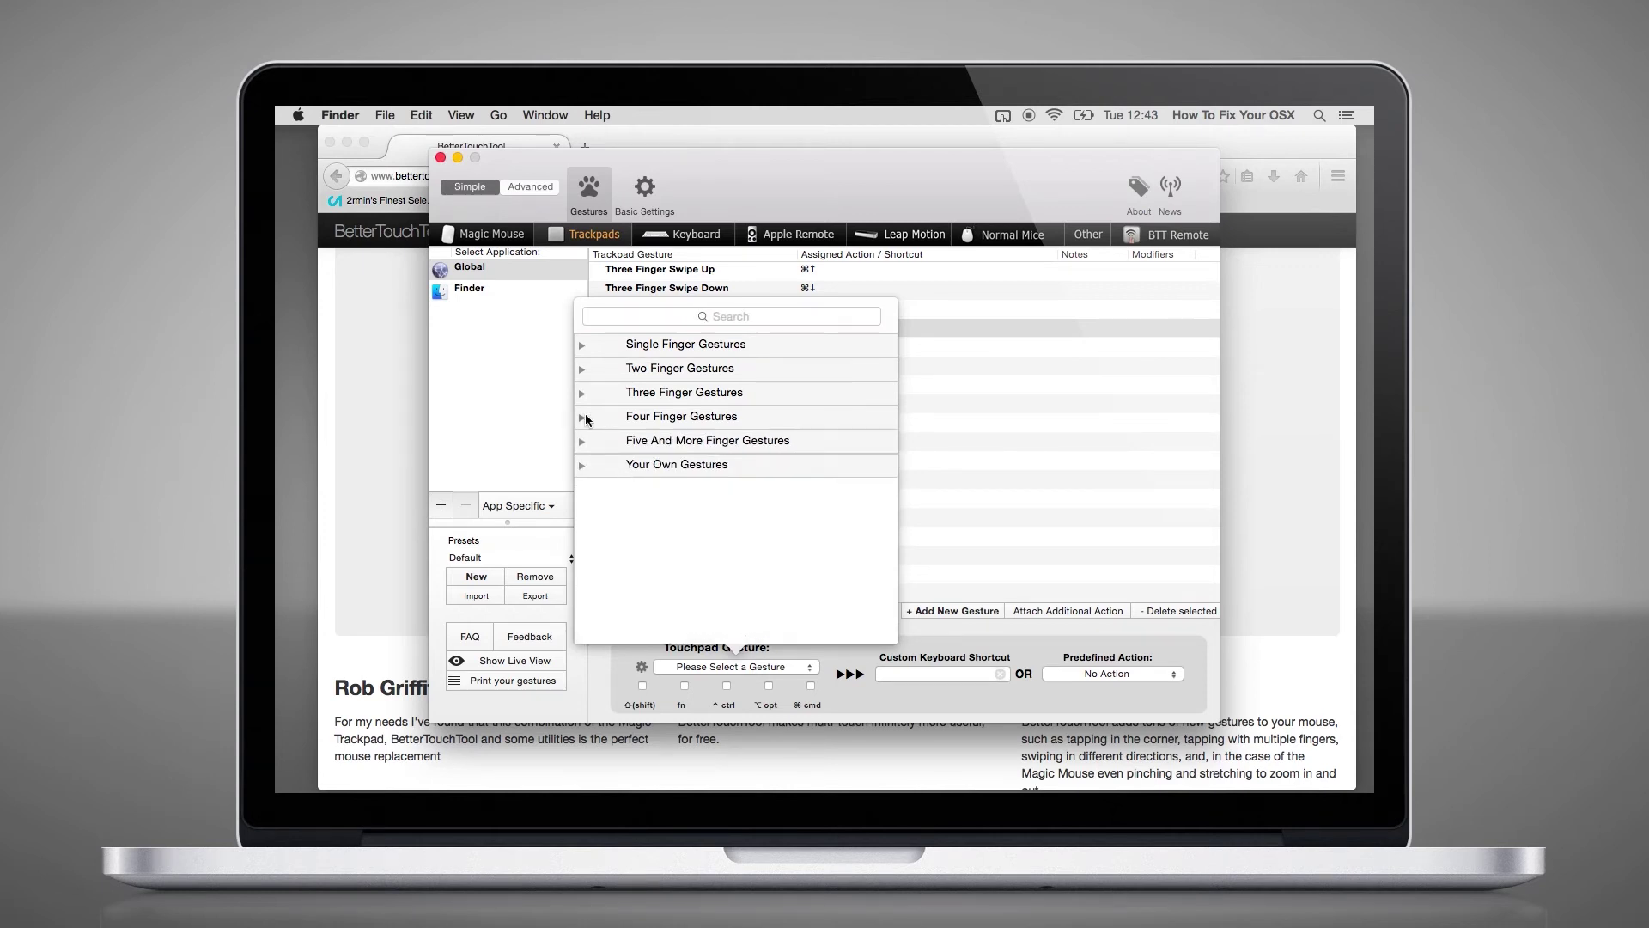
click(585, 413)
click(717, 519)
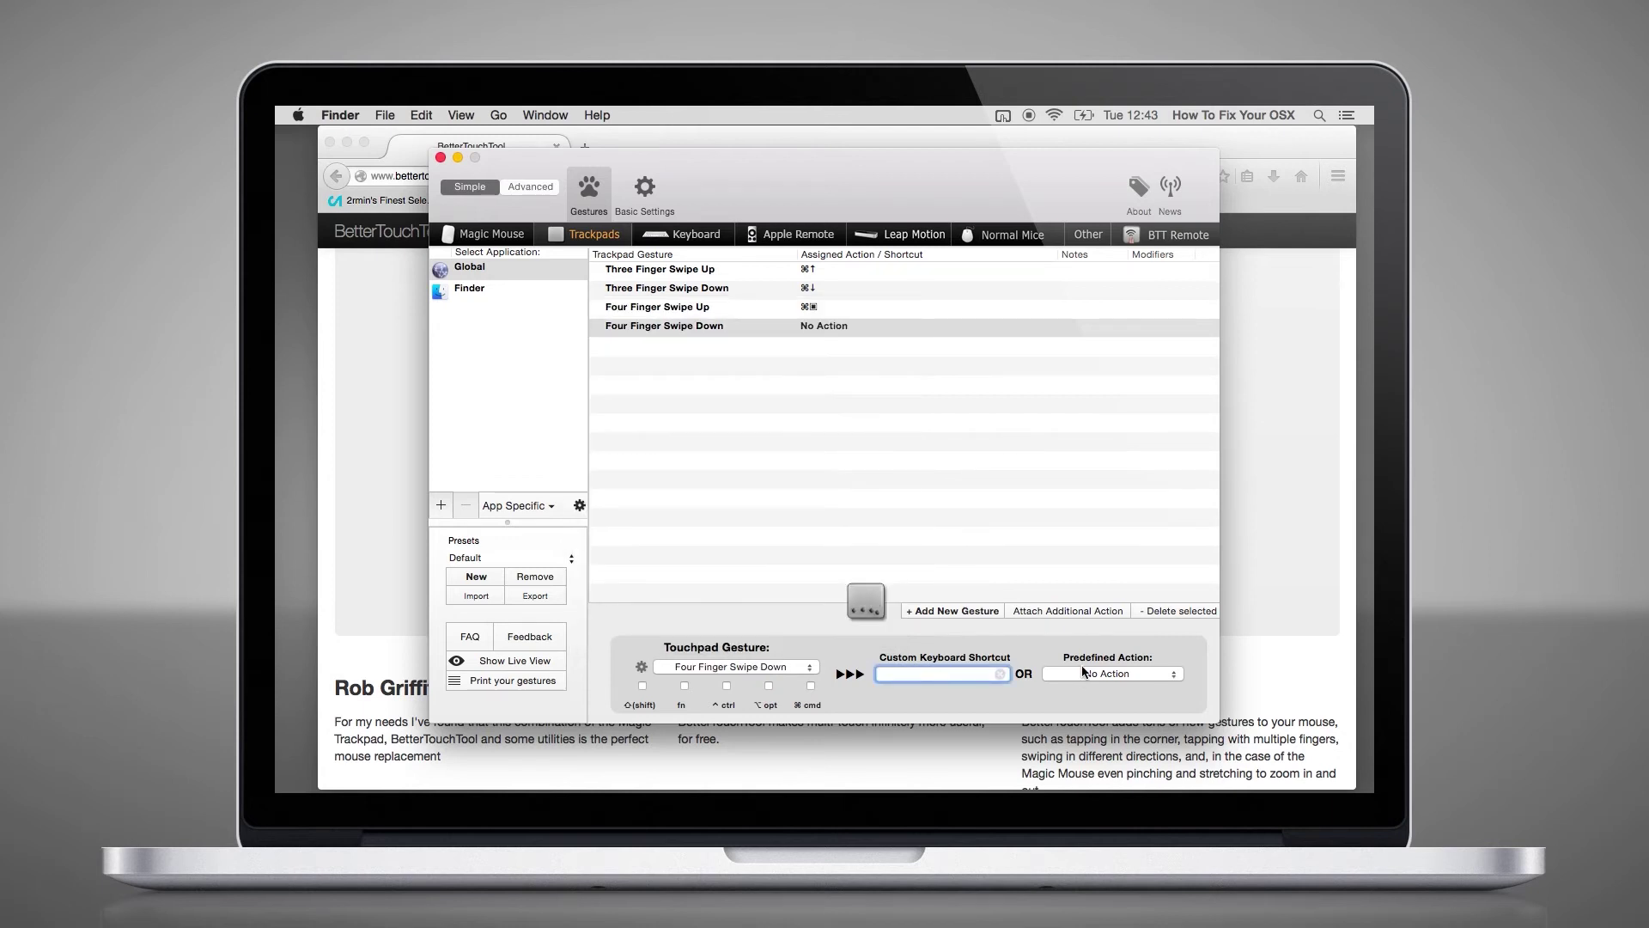
click(1084, 671)
text(mis)
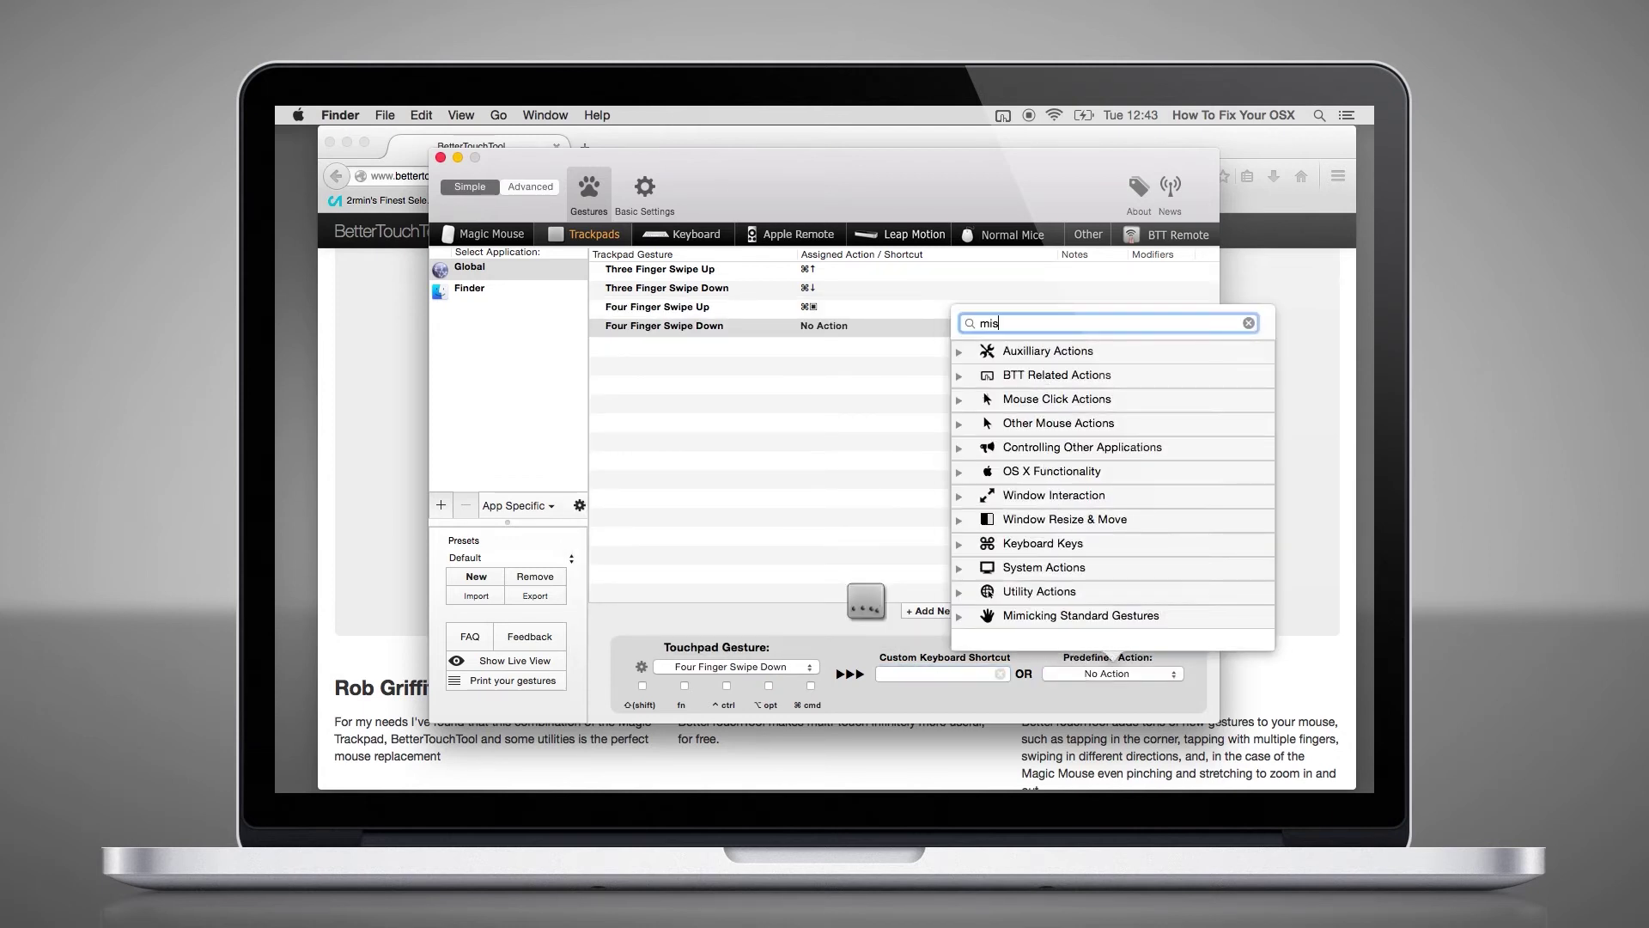
text(si)
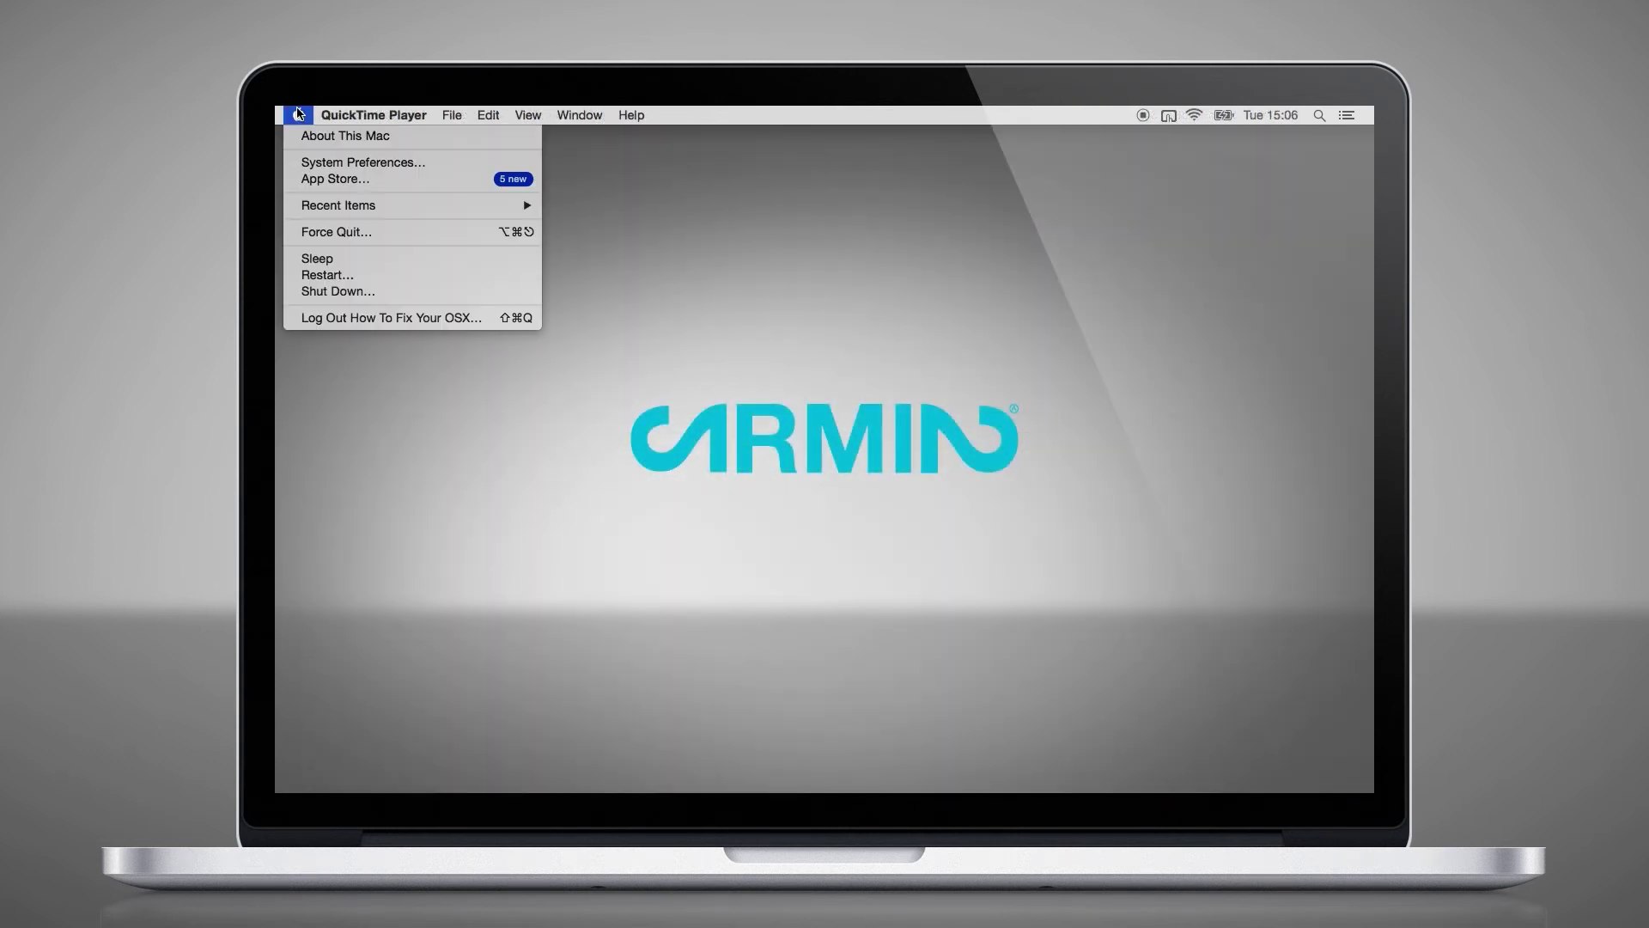
- In the Trackpad gesture settings, turn off the App Exposé, Launchpad and Show Desktop gestures
click(357, 165)
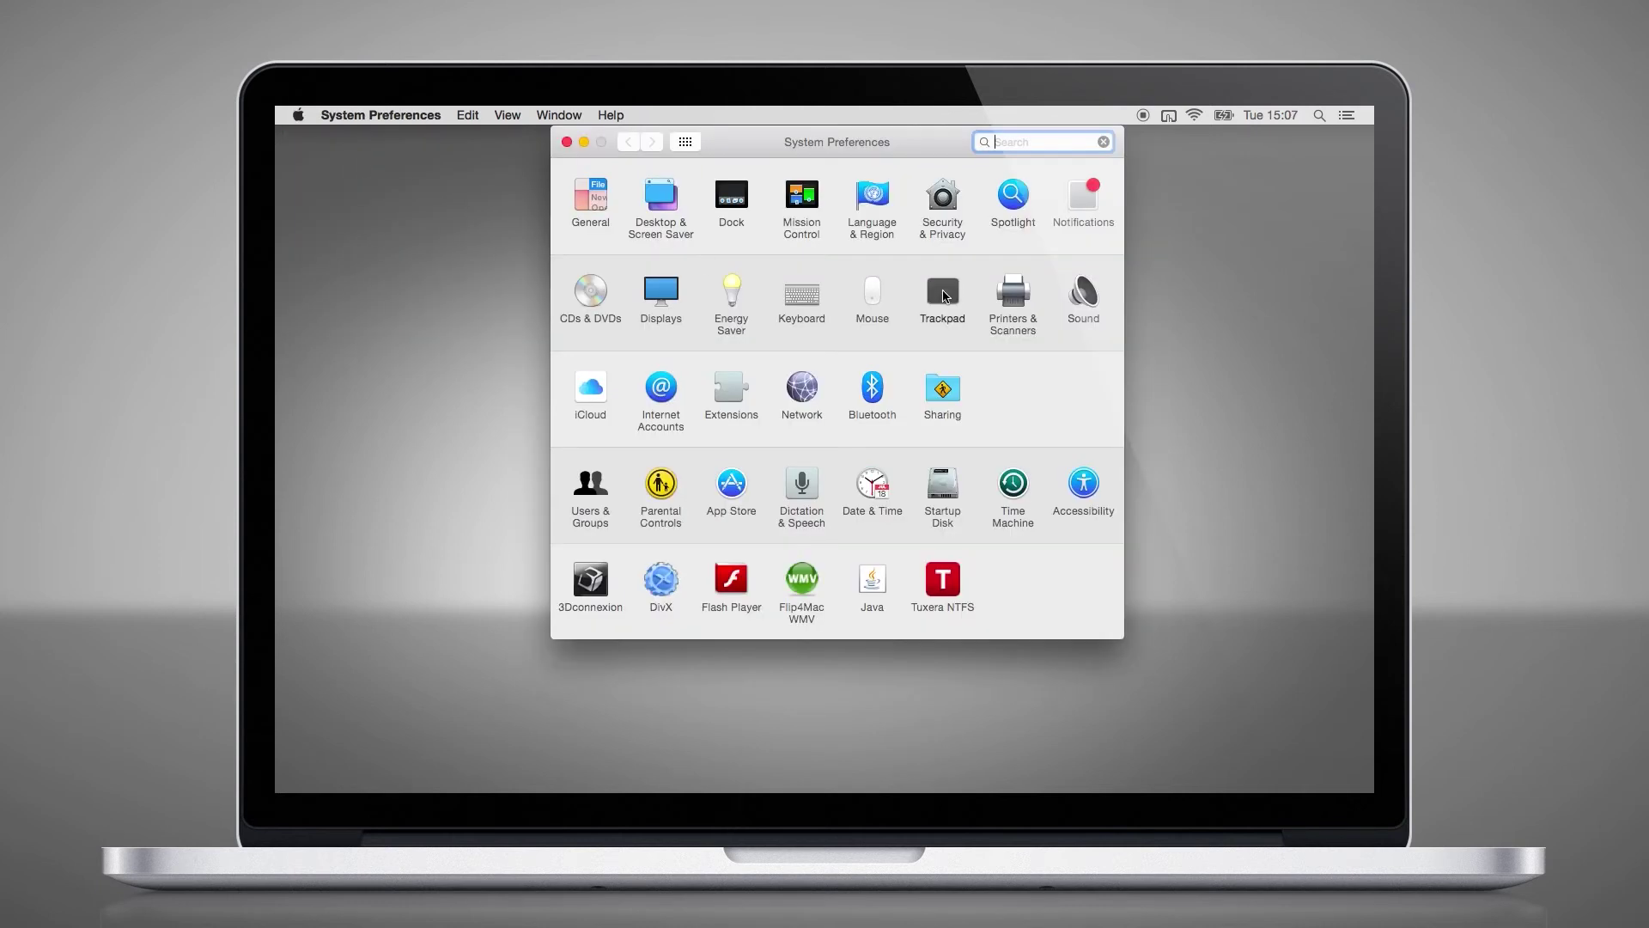
click(942, 290)
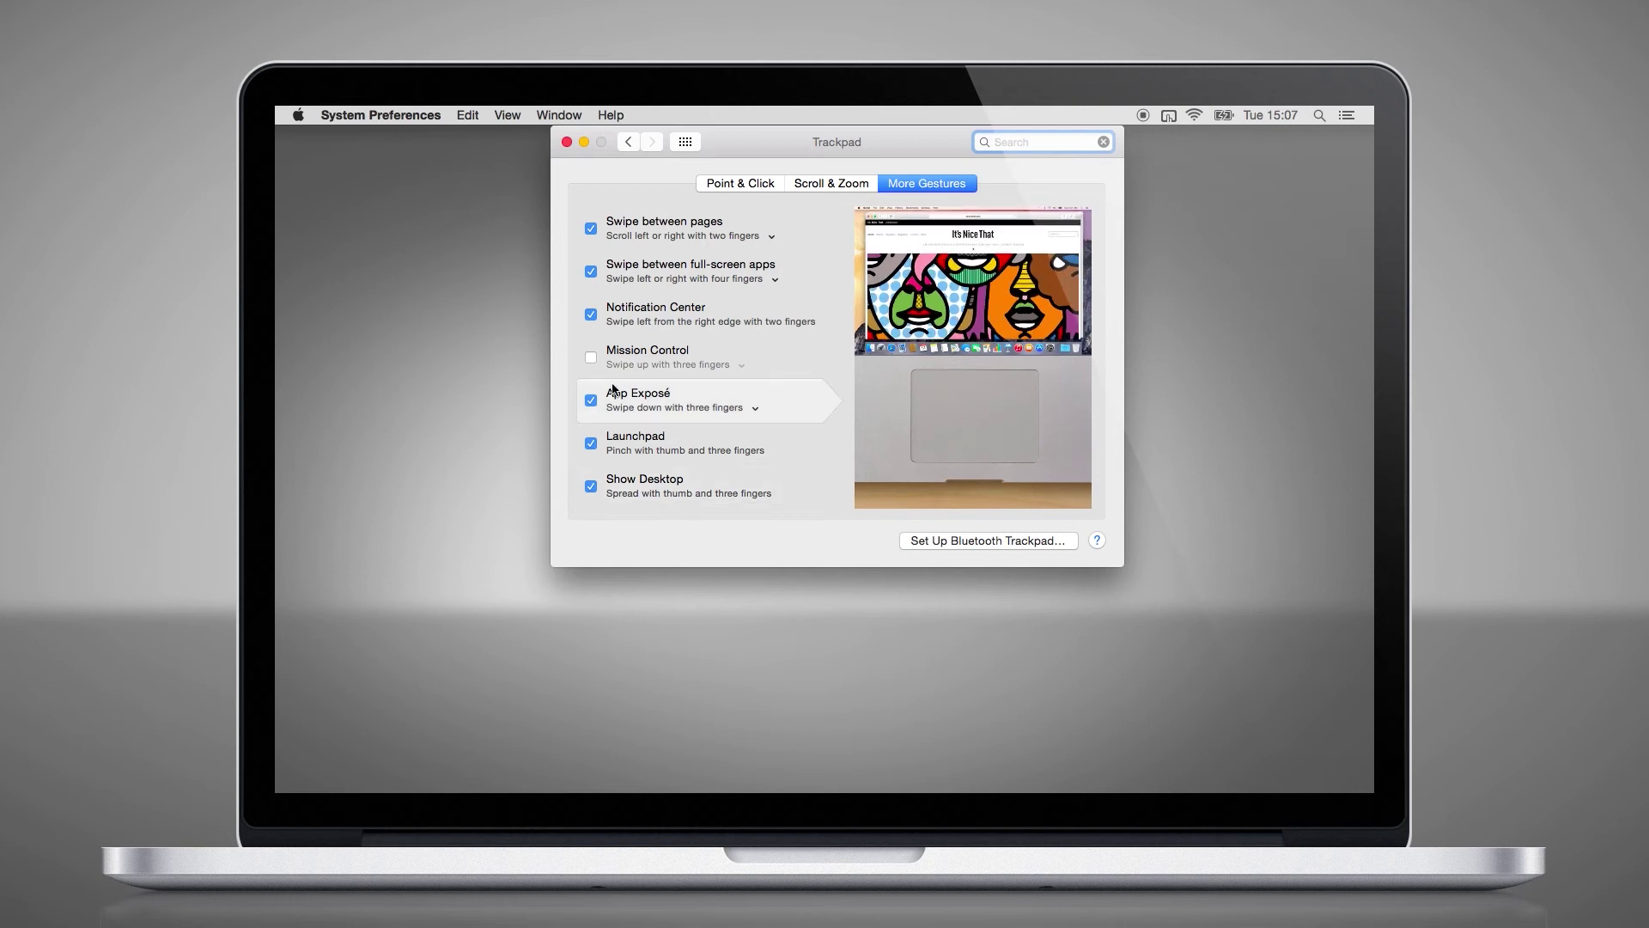
click(591, 402)
click(590, 442)
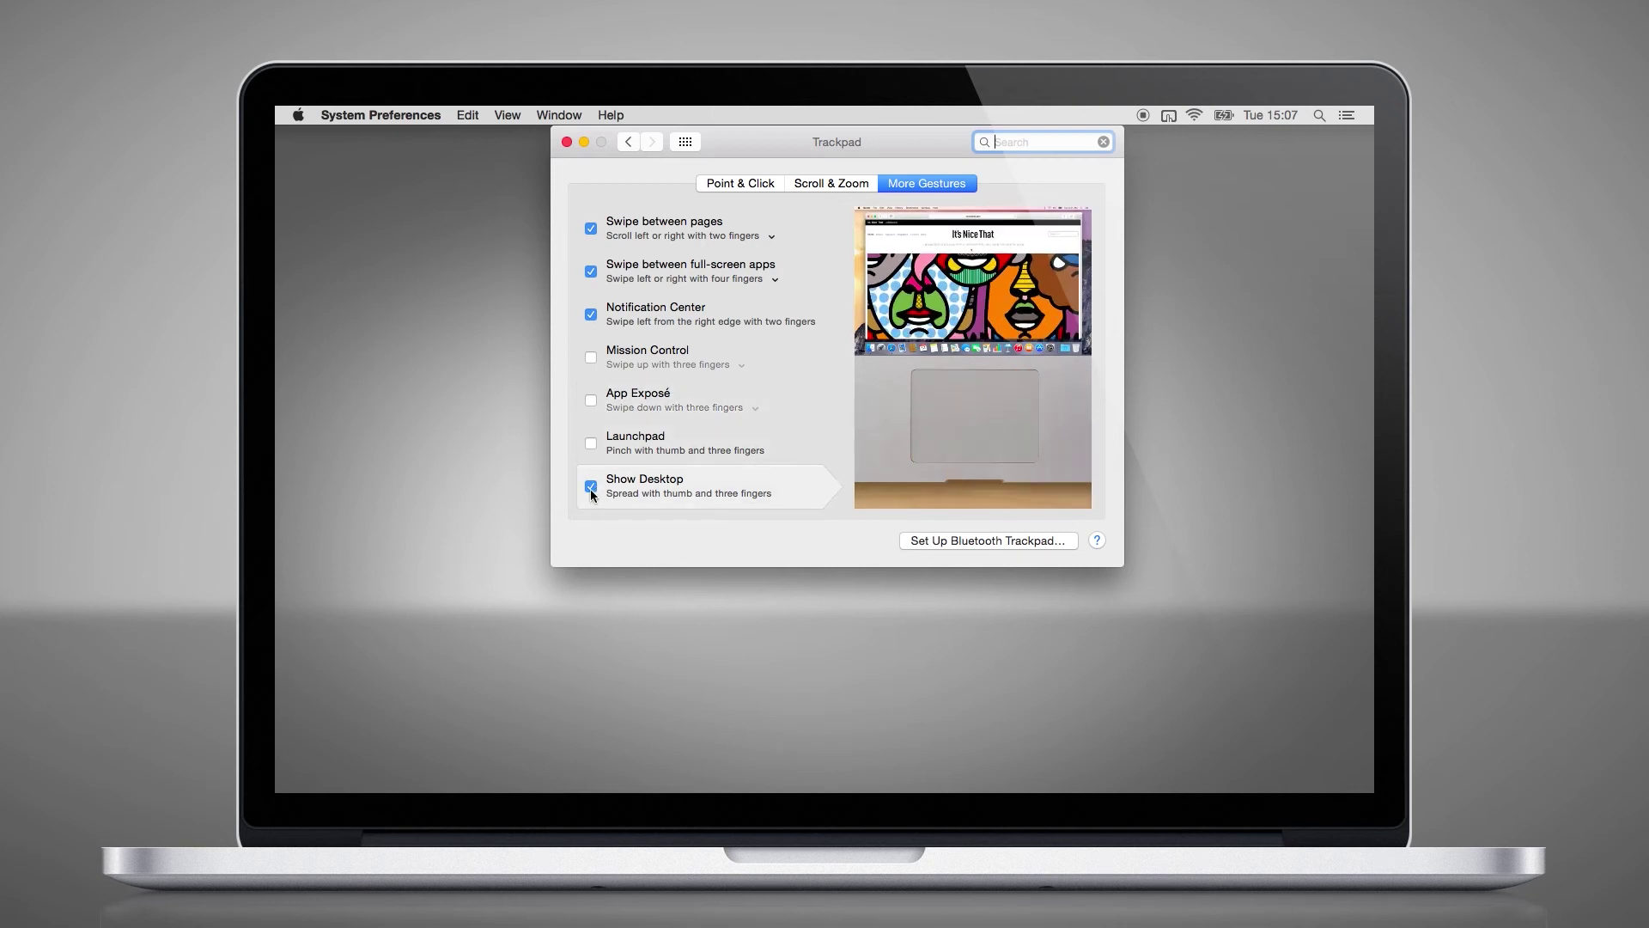
click(591, 487)
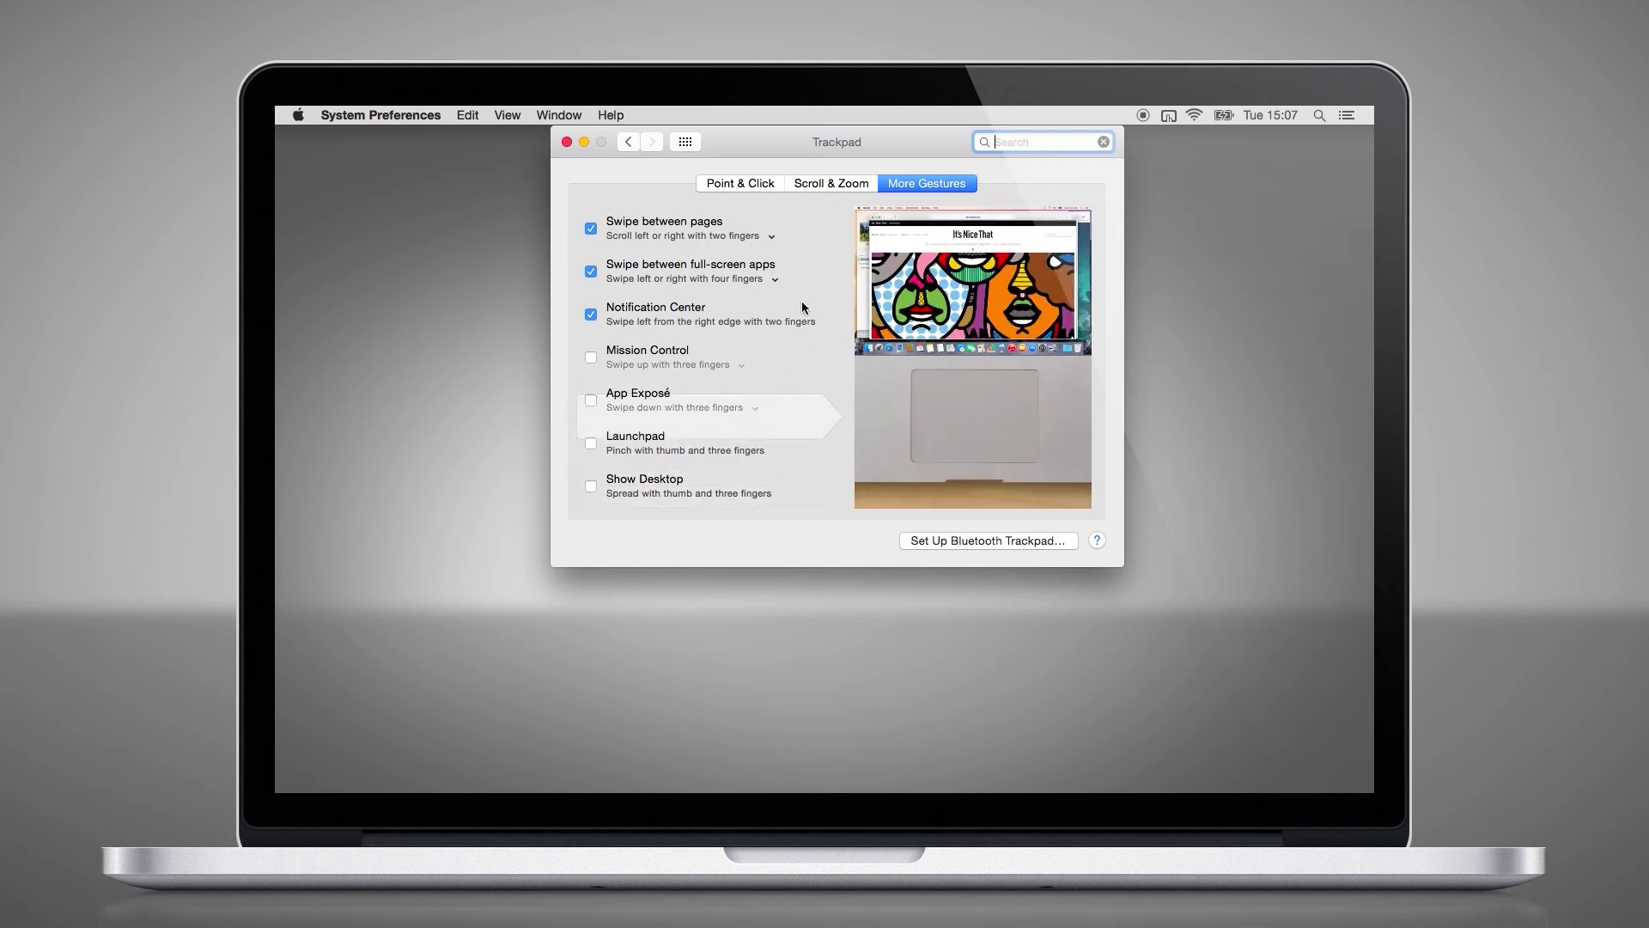
- Set Swipe between pages to use three fingers
click(682, 235)
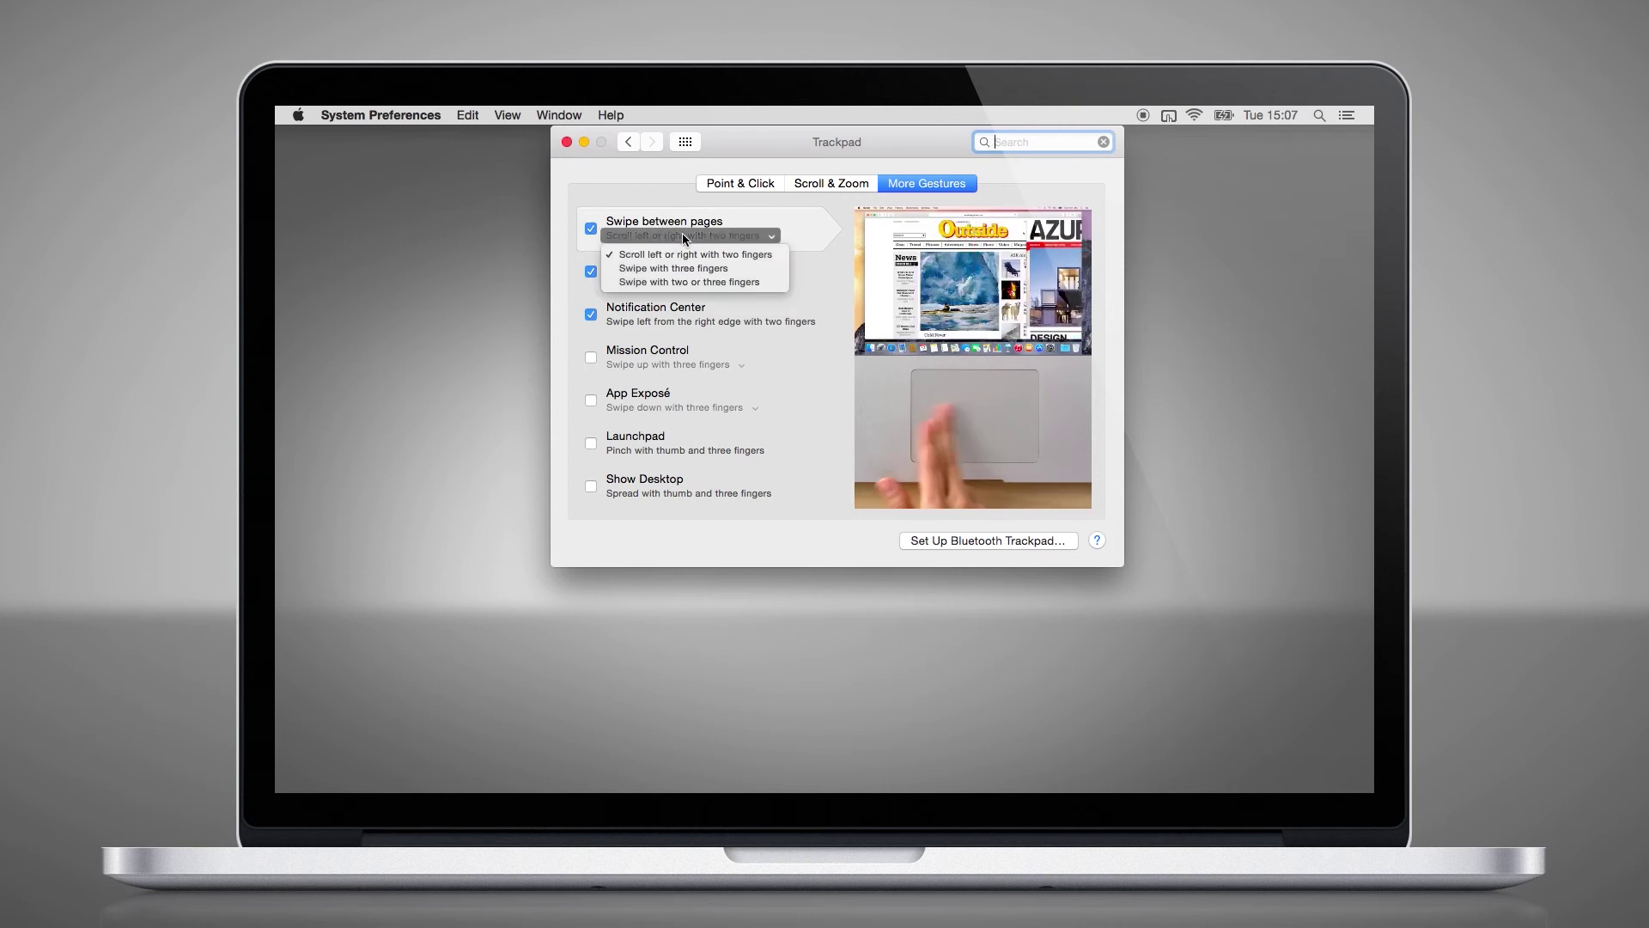
click(687, 271)
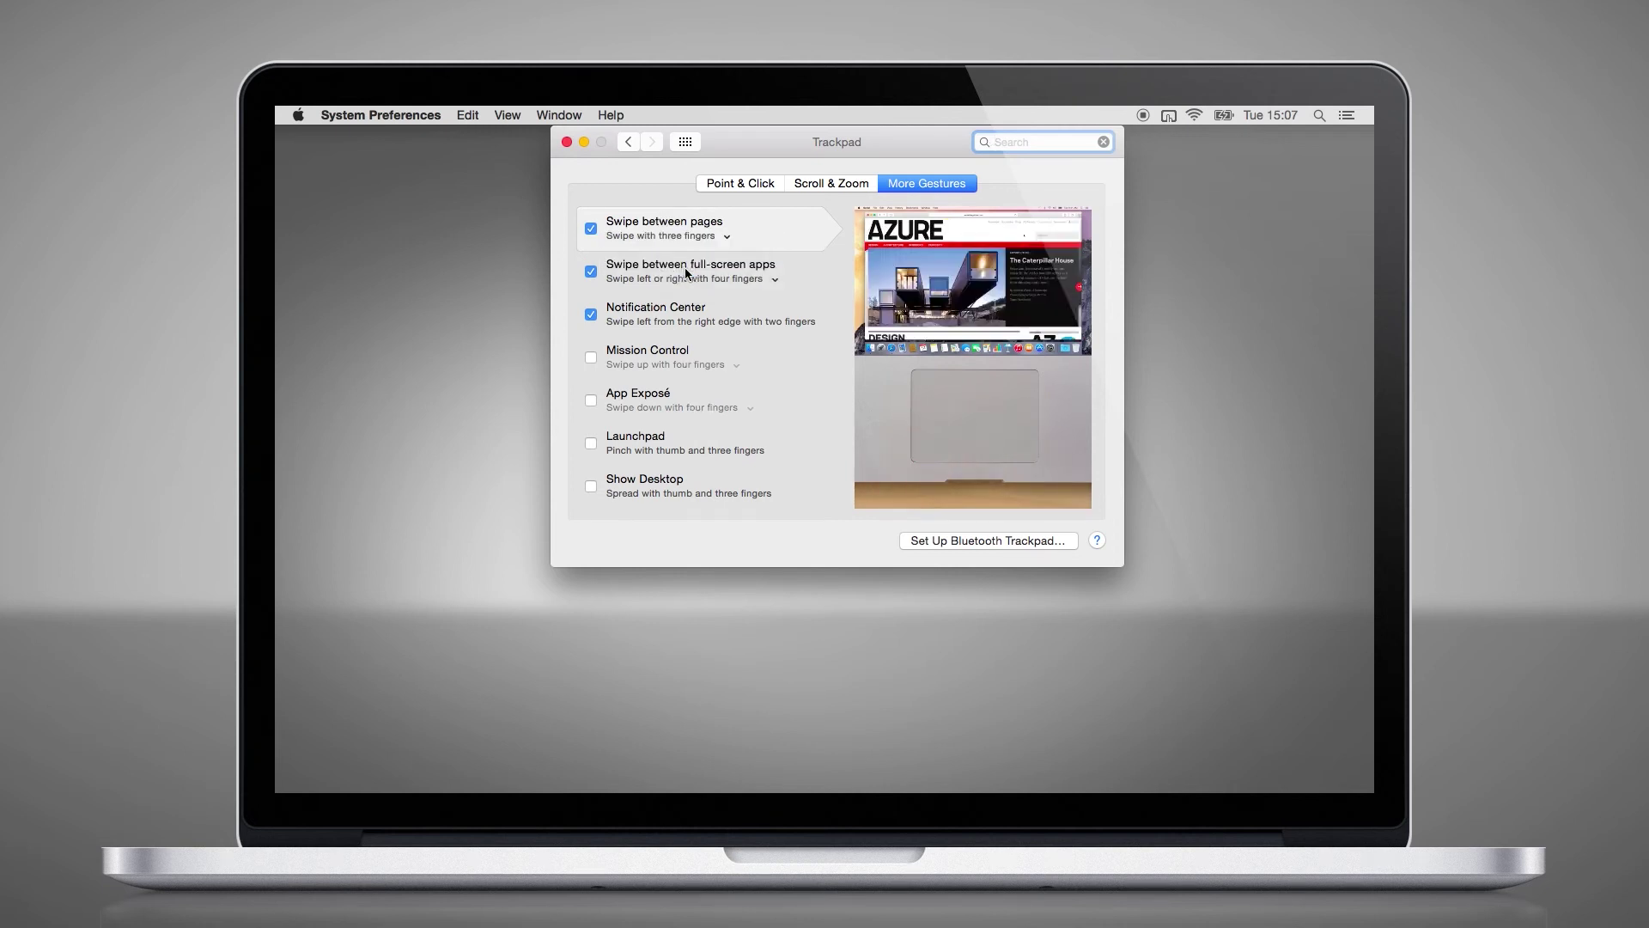
- Open the Hybmix article in Firefox and try the gestures, returning from Mission Control and showing the desktop
click(475, 751)
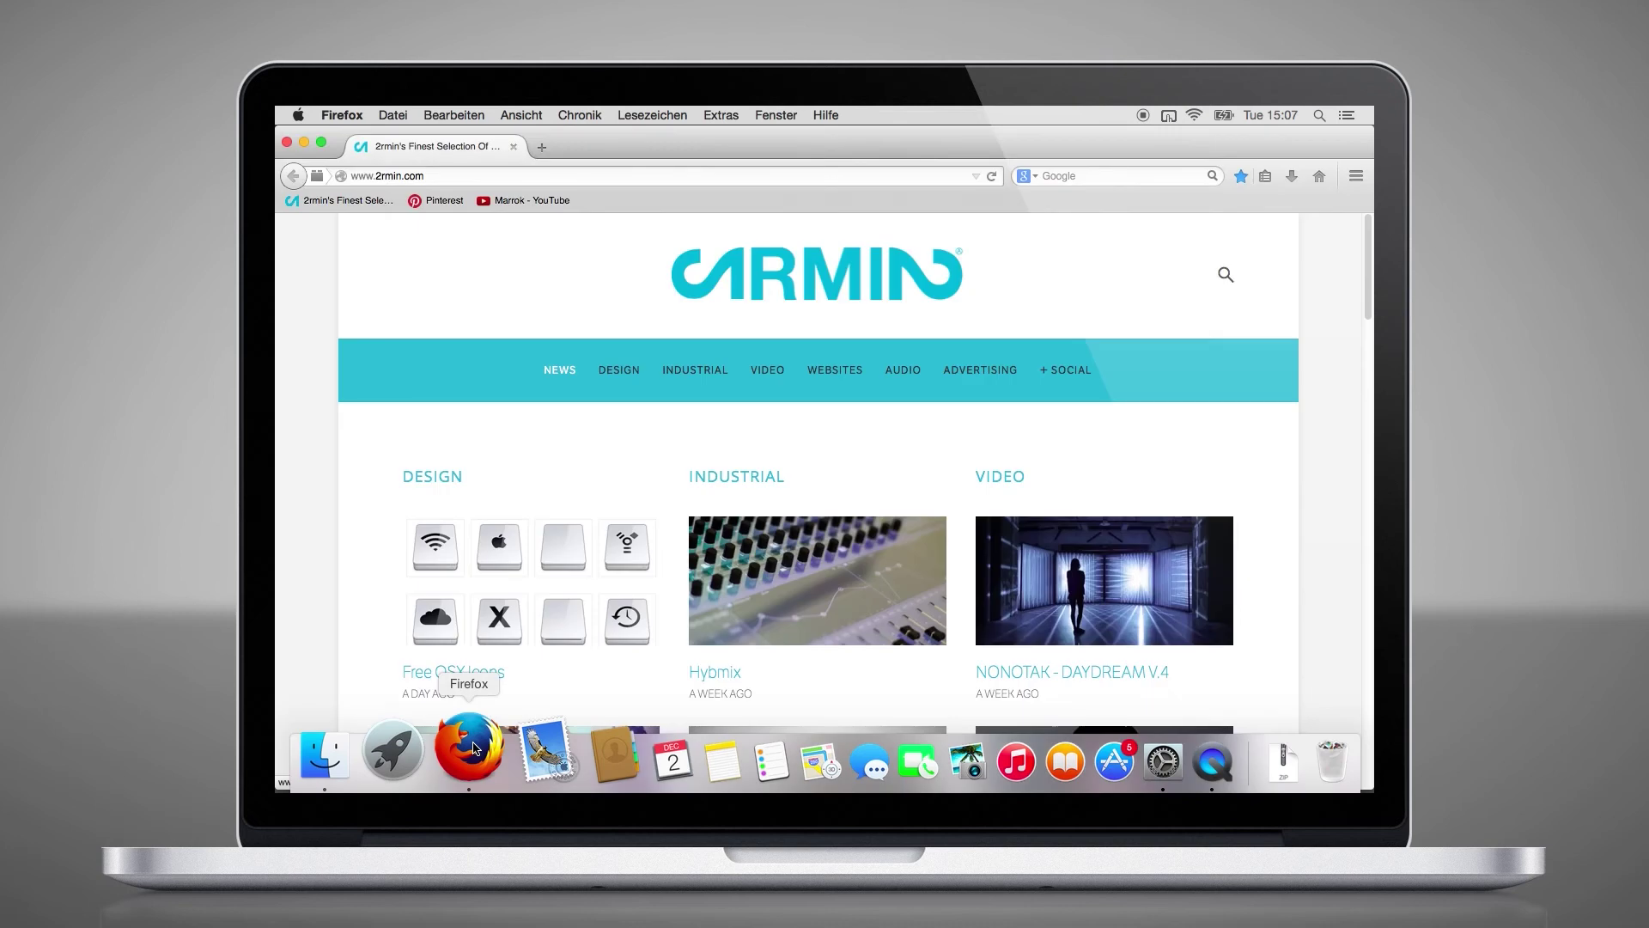
click(798, 583)
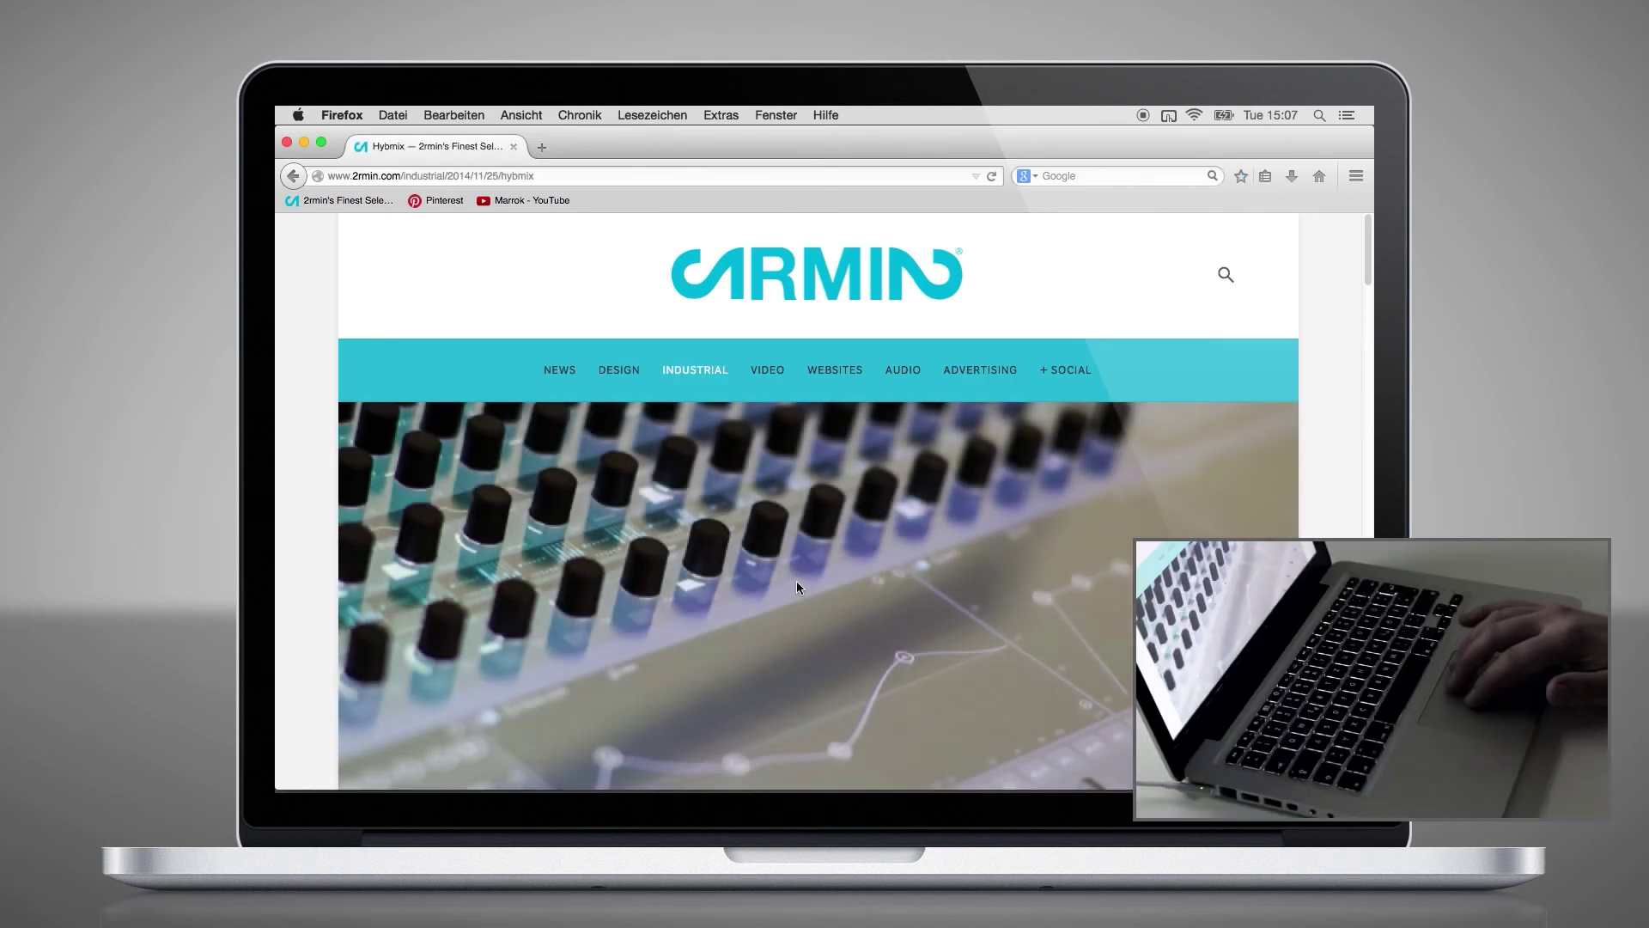
scroll(796, 587, down, 15)
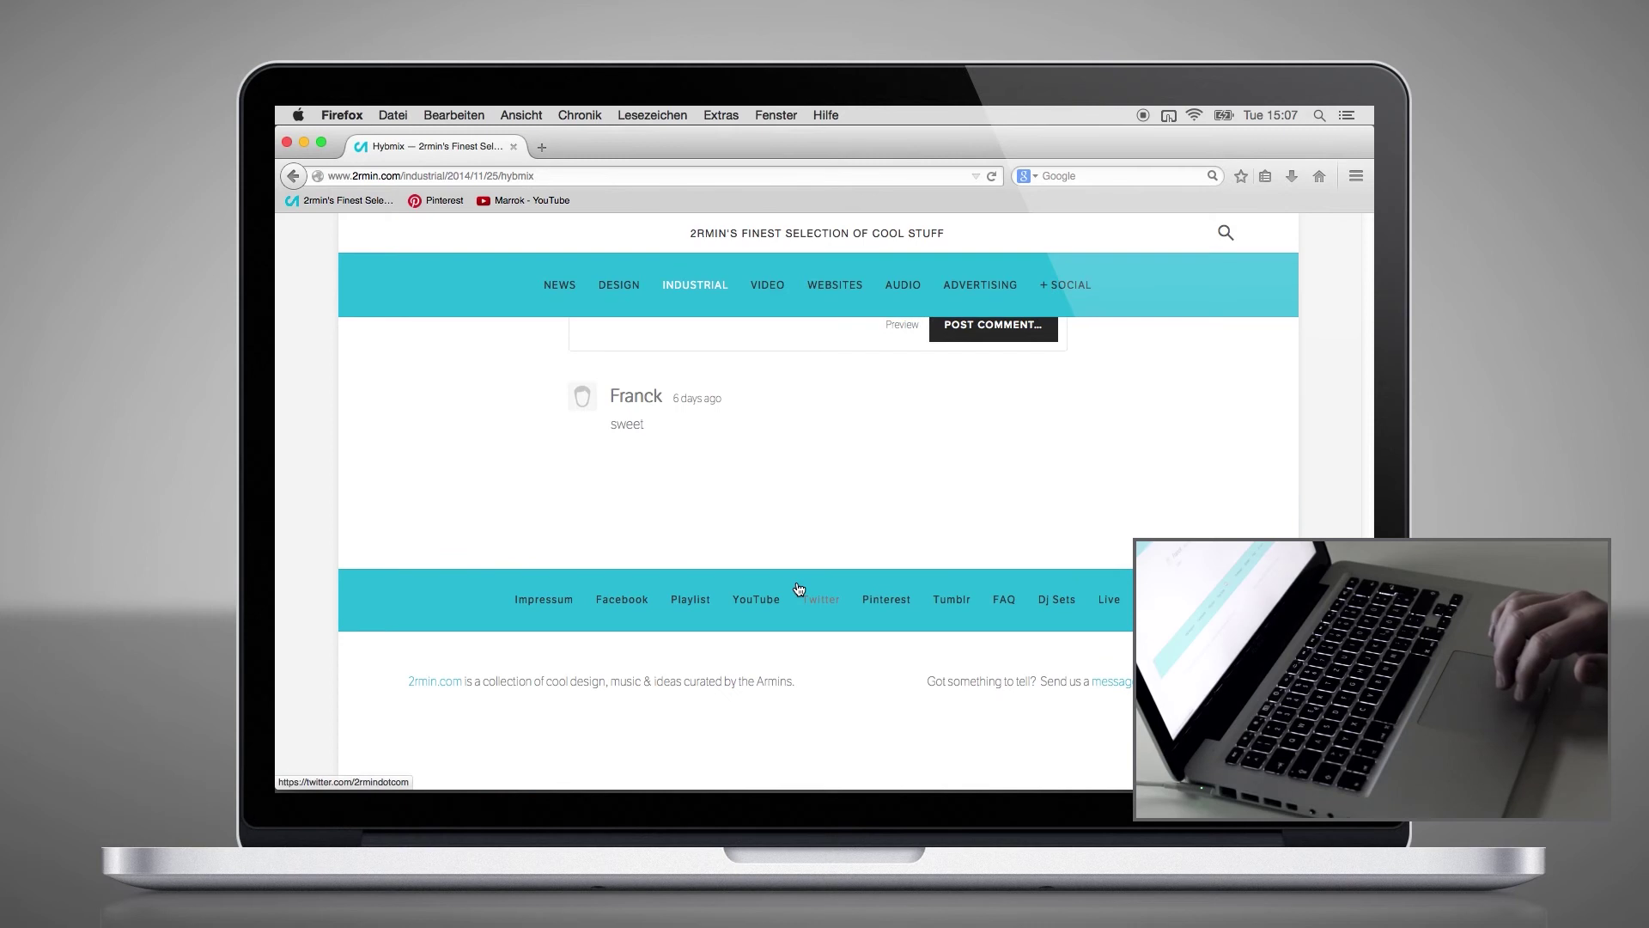
scroll(796, 590, up, 15)
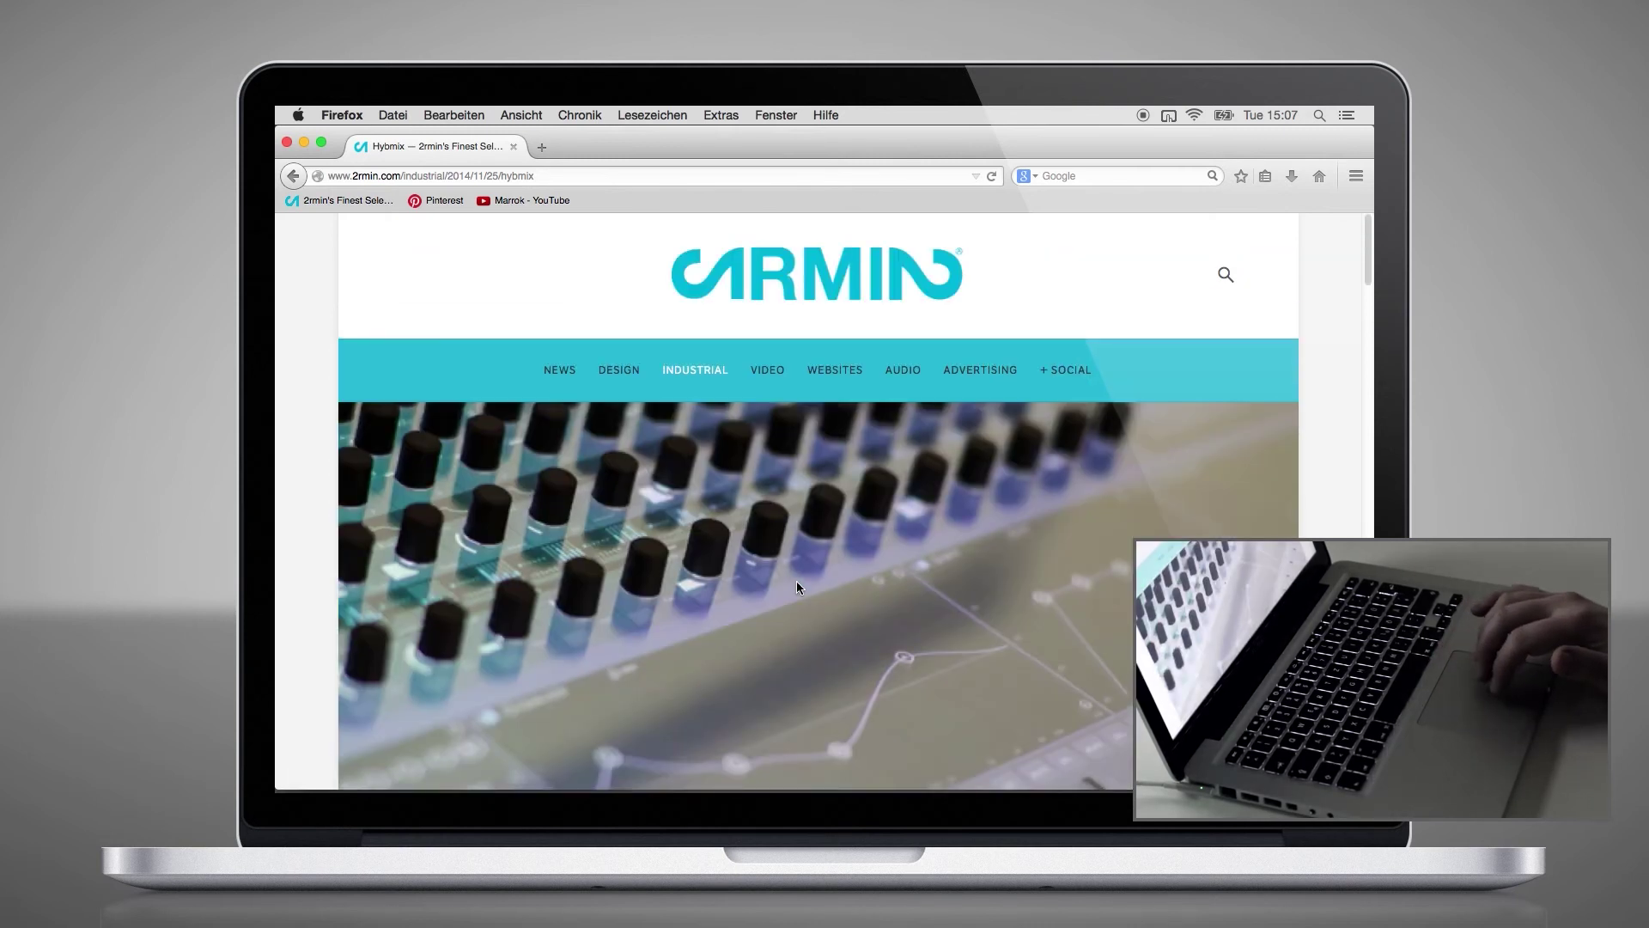
scroll(797, 581, left, 5)
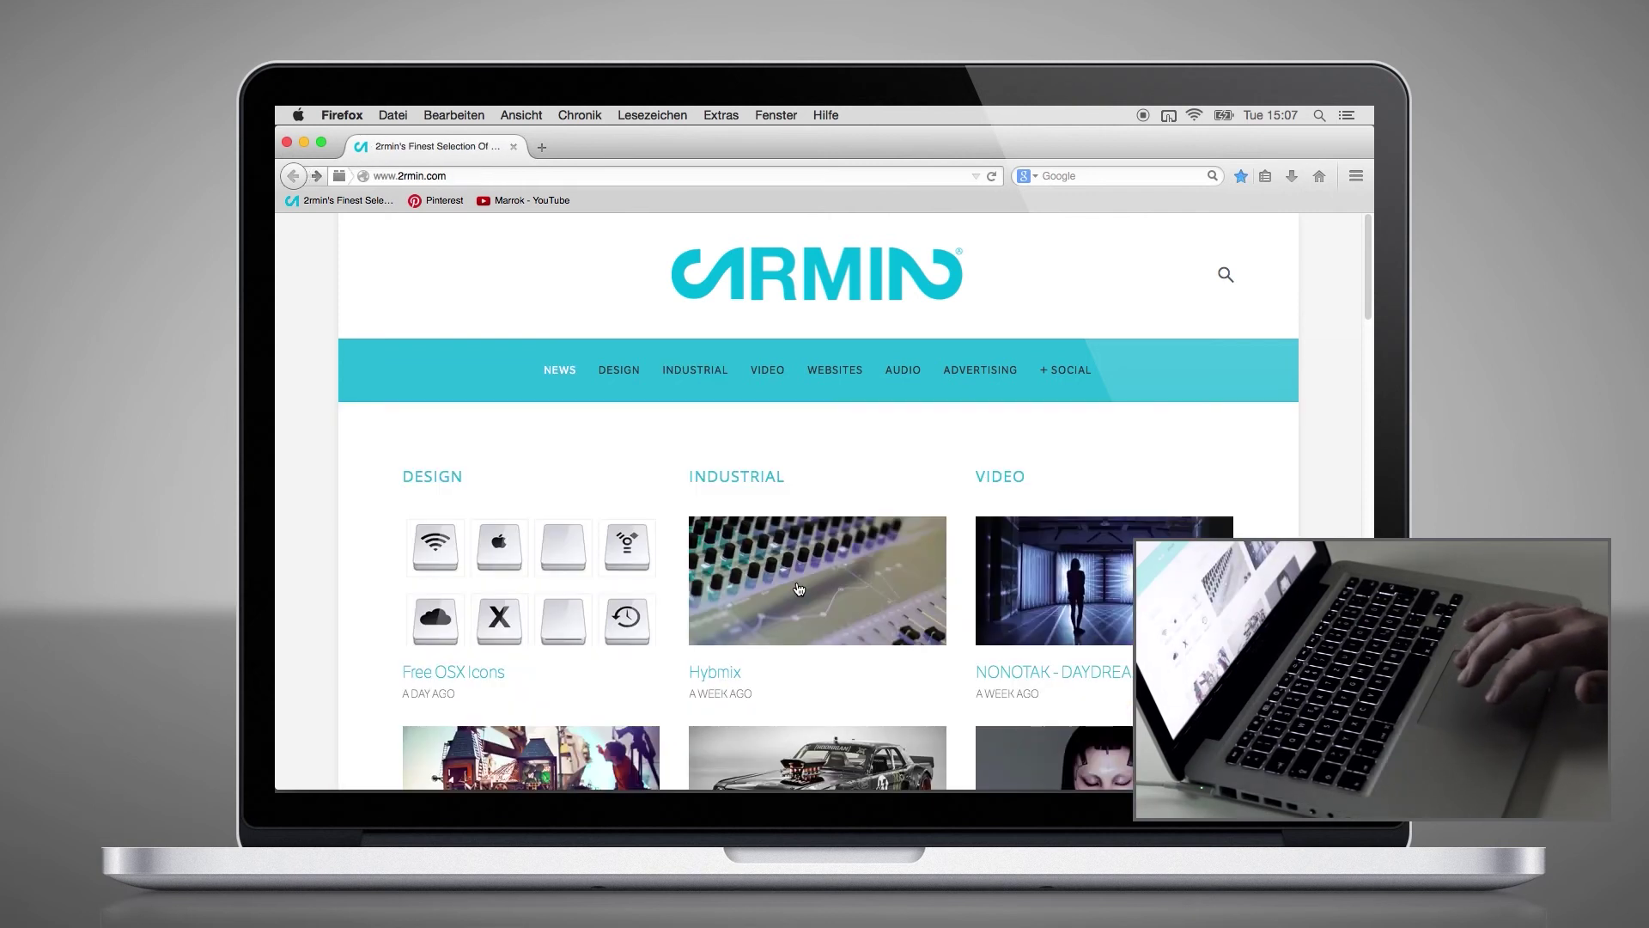
scroll(796, 589, right, 5)
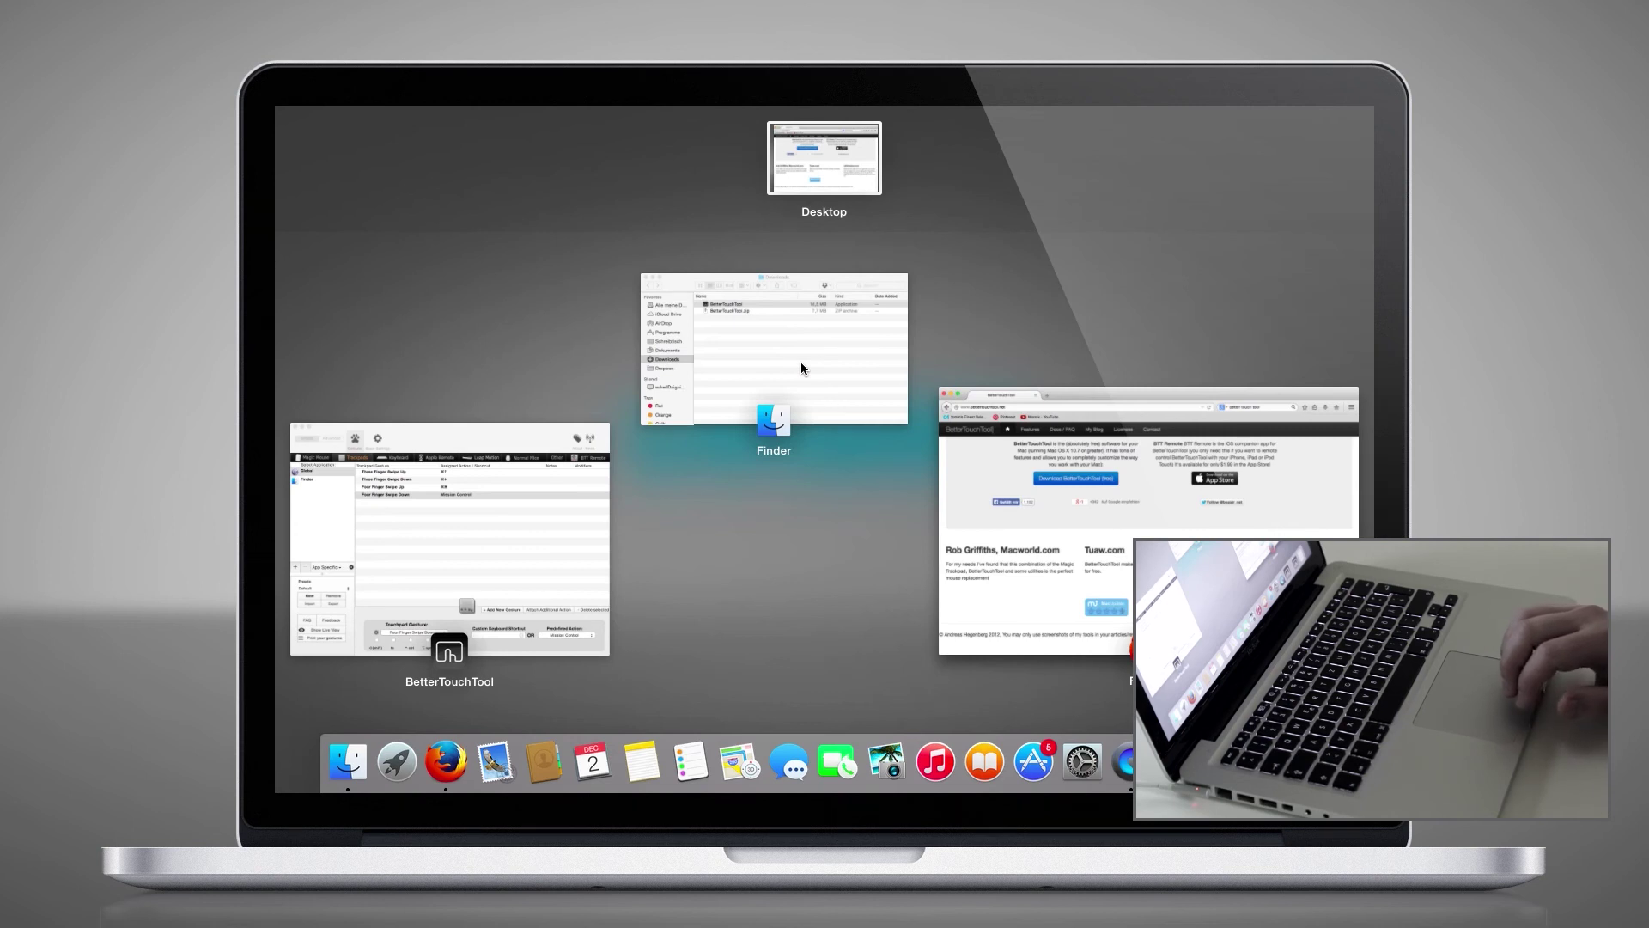
key(ctrl+Up)
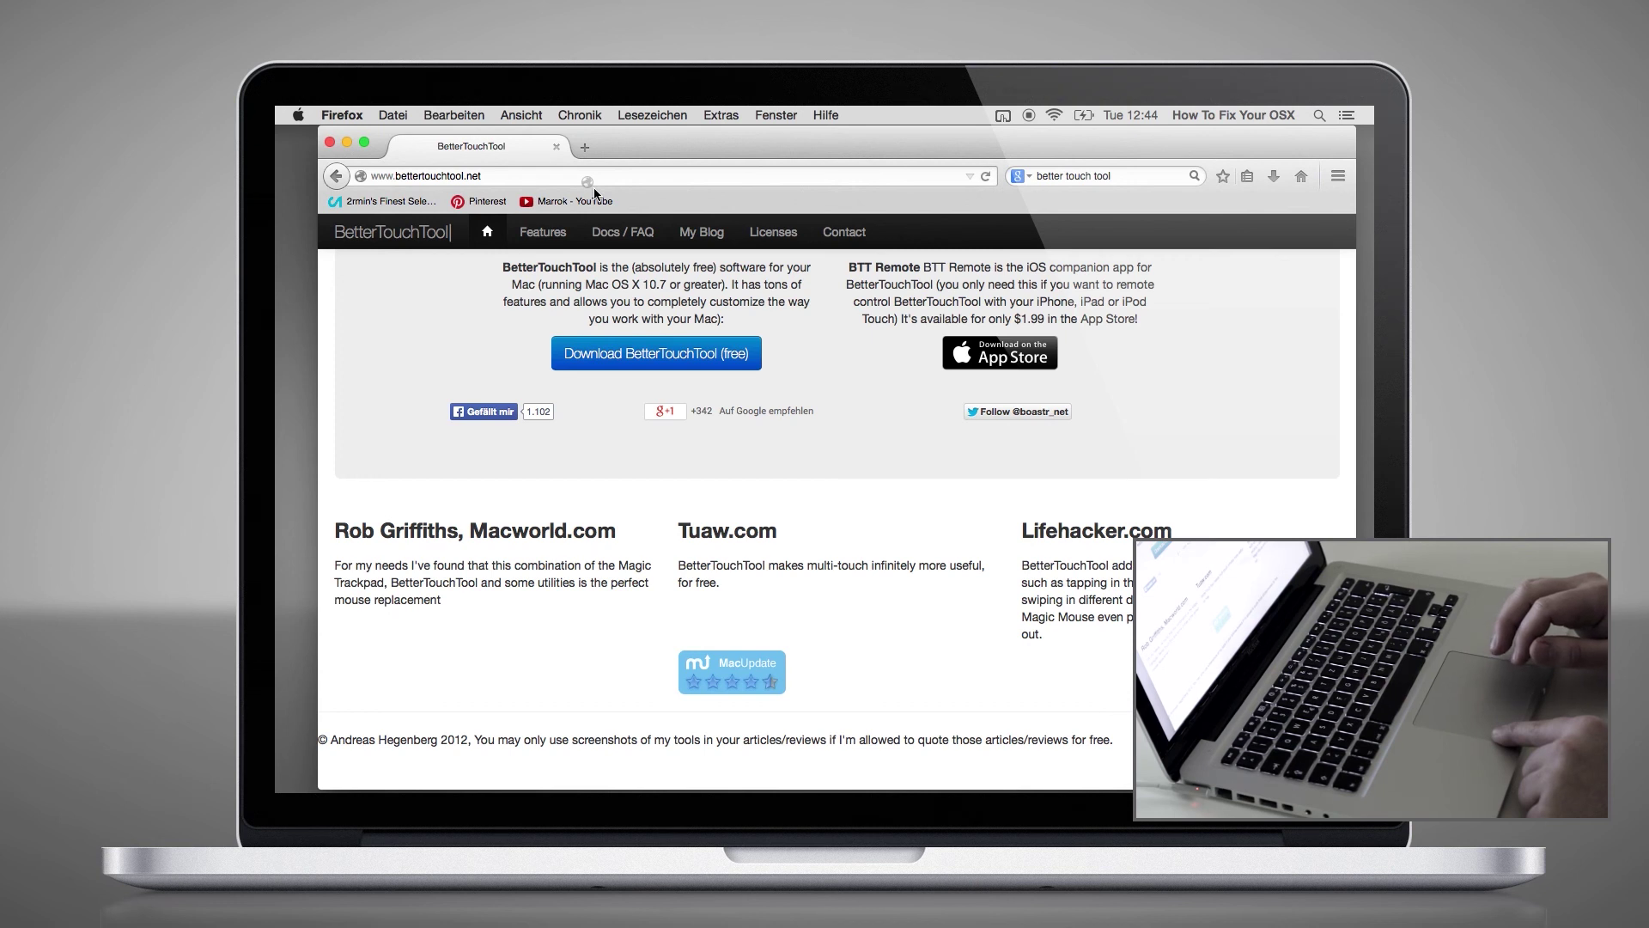
key(F11)
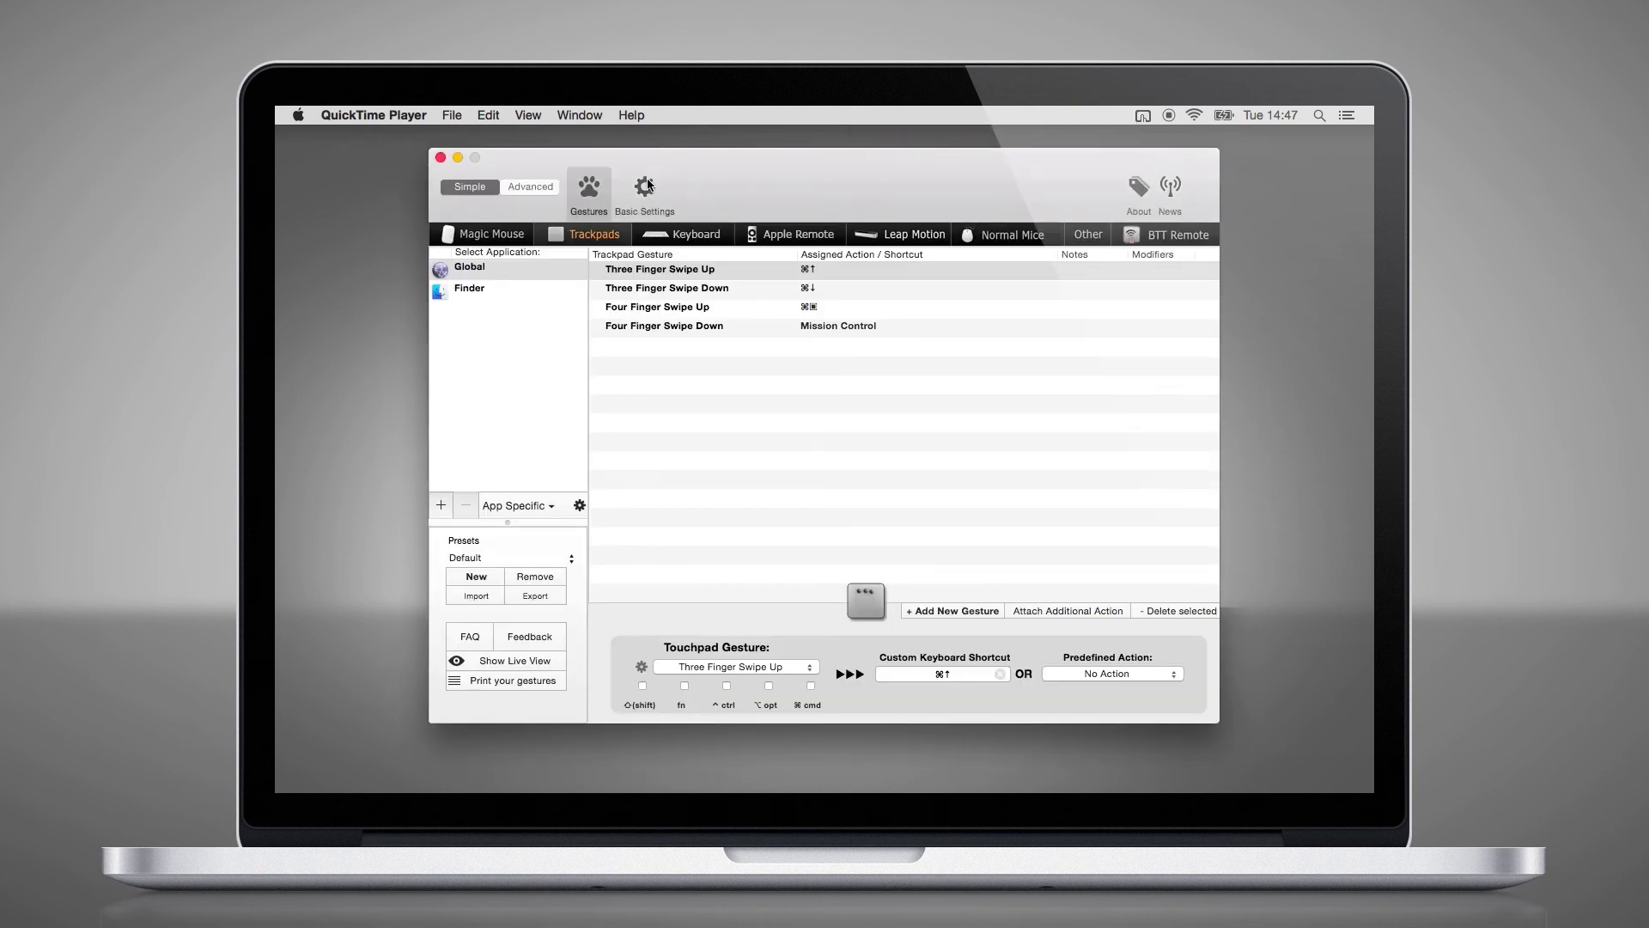
- Show BetterTouchTool's Basic Settings with the Launch on startup option
click(641, 188)
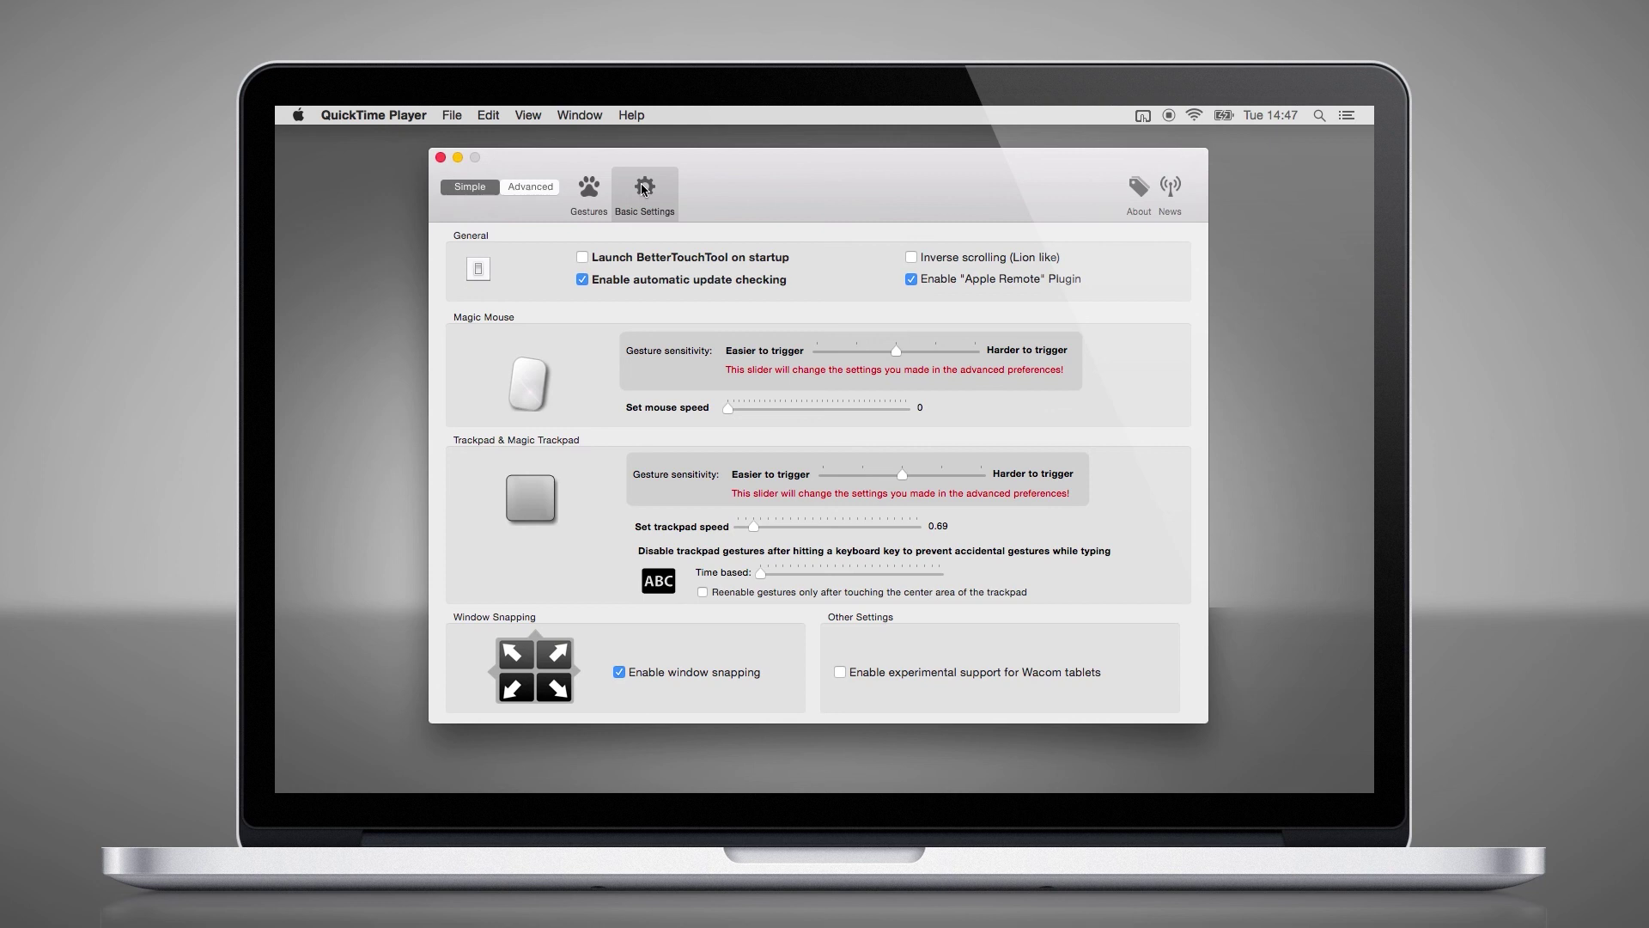